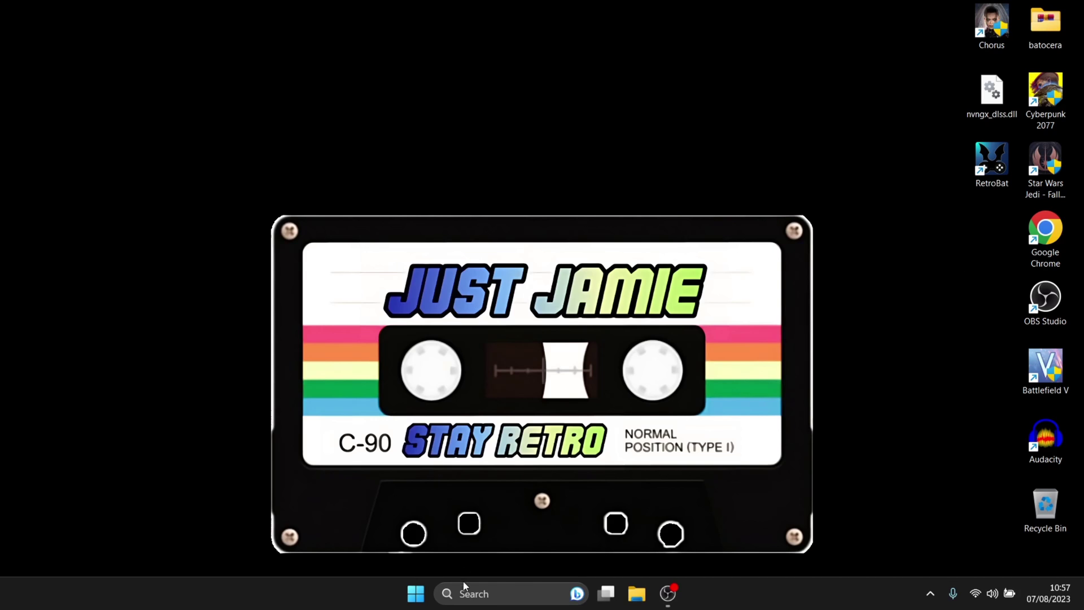
Open Settings to the Apps > Installed apps list.
{"action": "left_click", "coordinate": [485, 592]}
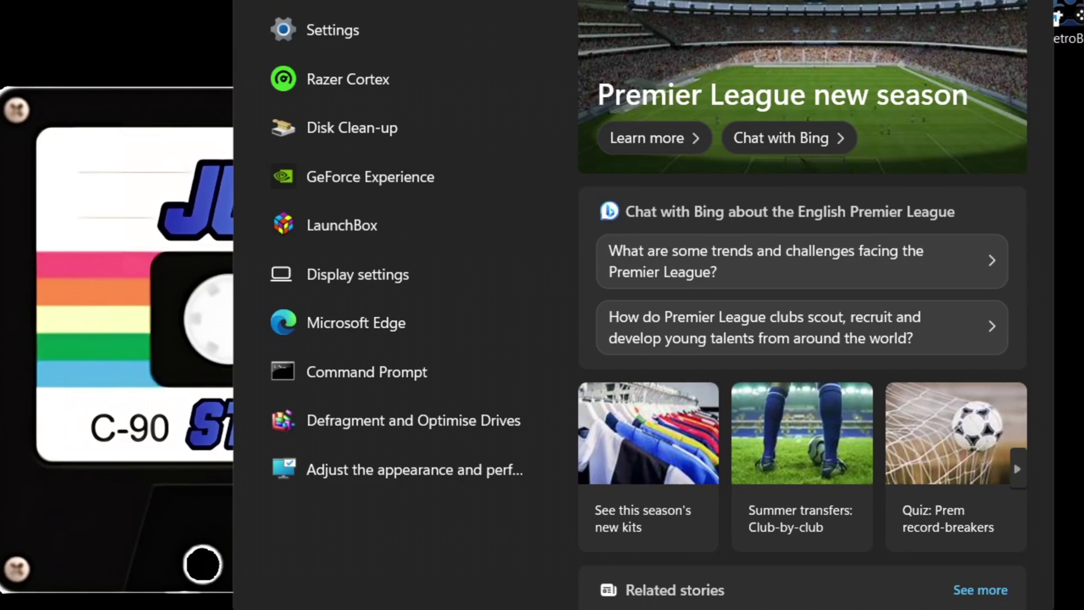
{"action": "left_click", "coordinate": [382, 25]}
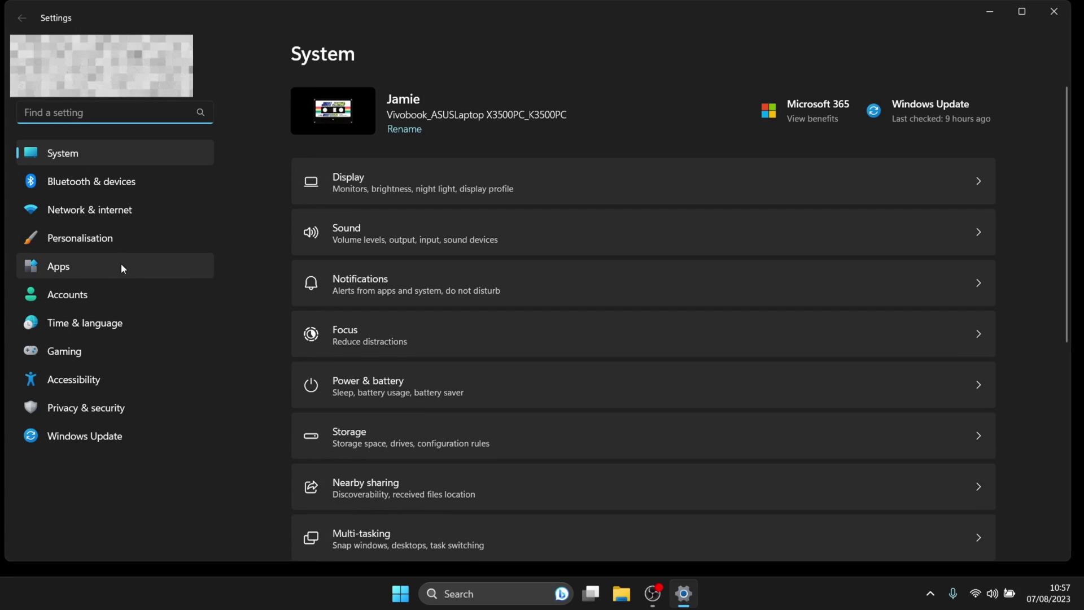
{"action": "left_click", "coordinate": [120, 268]}
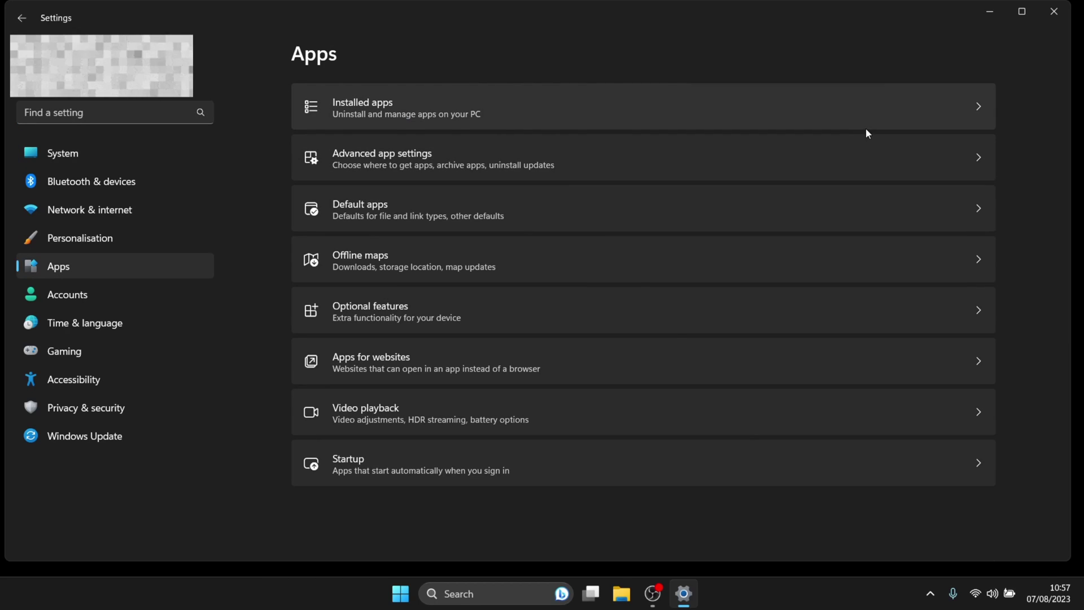
{"action": "left_click", "coordinate": [954, 117]}
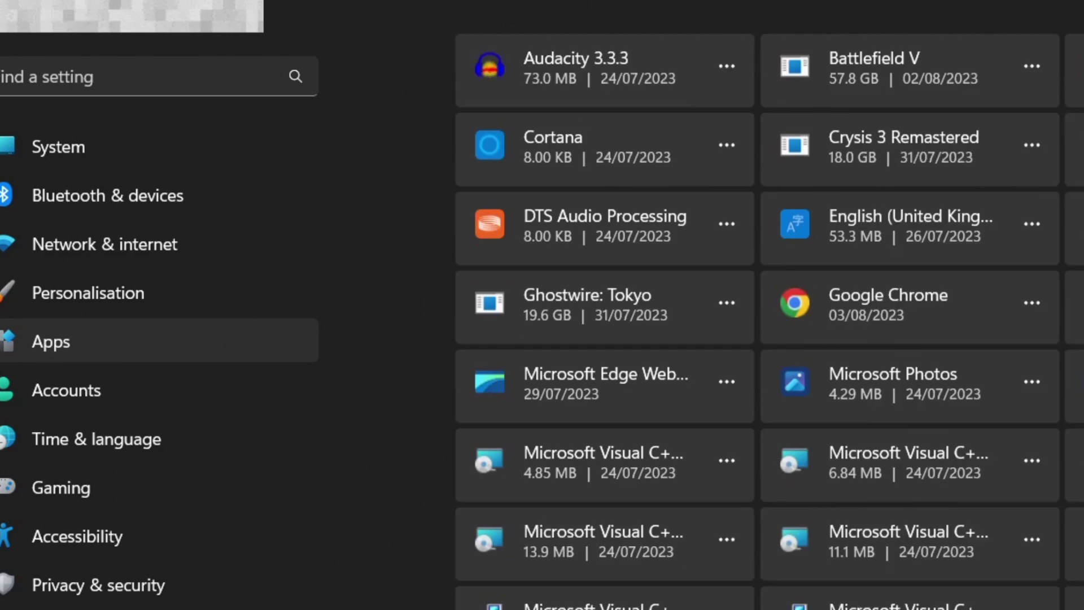
{"action": "scroll", "coordinate": [1068, 138], "scroll_direction": "down", "scroll_amount": 5}
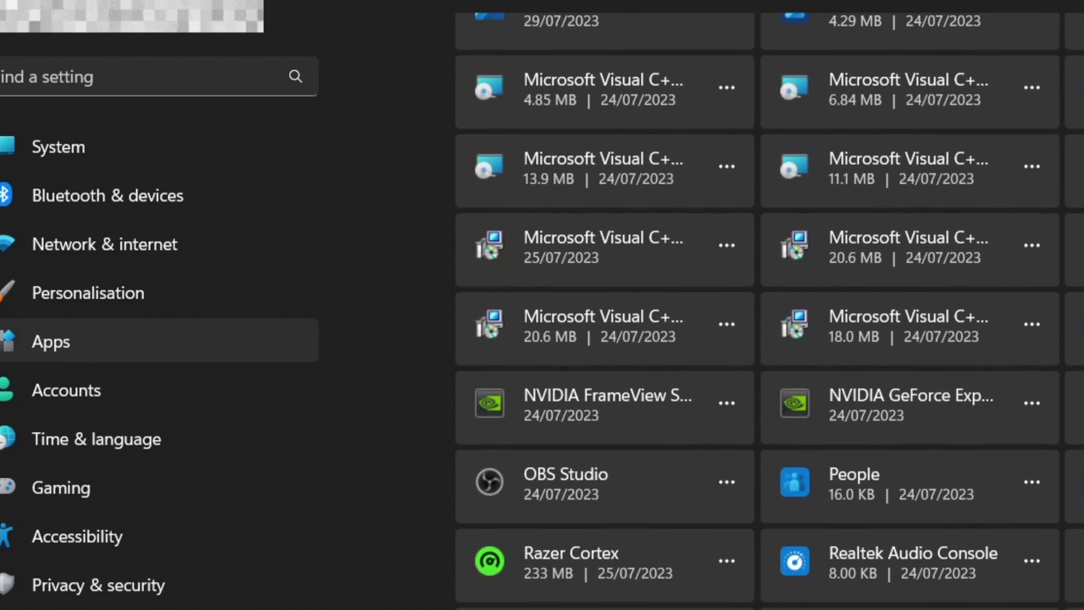
{"action": "scroll", "coordinate": [768, 310], "scroll_direction": "up", "scroll_amount": 5}
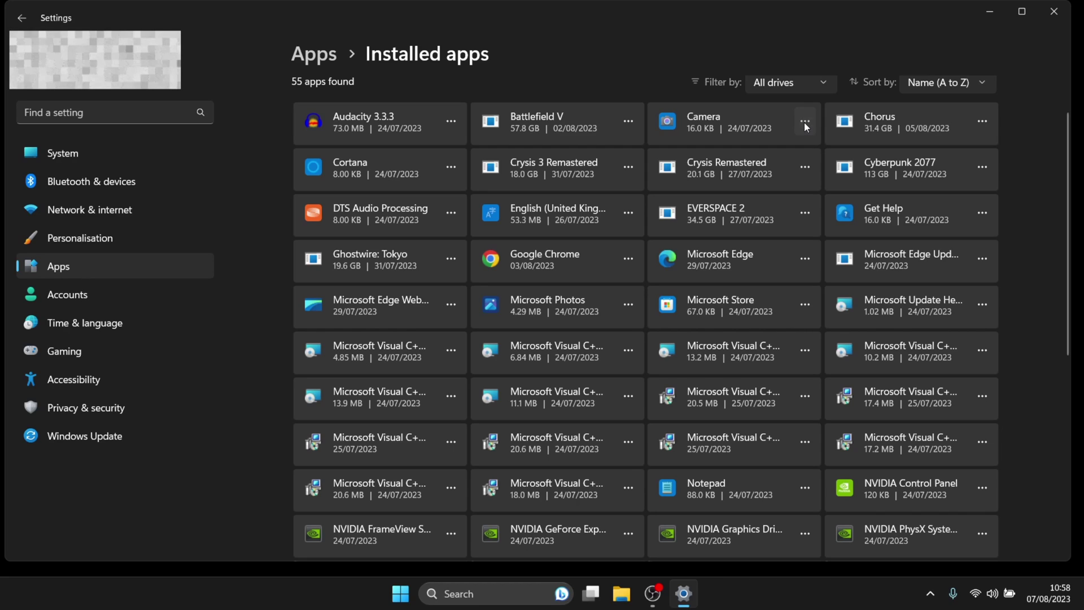
Open Cortana's options menu in the installed apps list.
{"action": "left_click", "coordinate": [805, 122]}
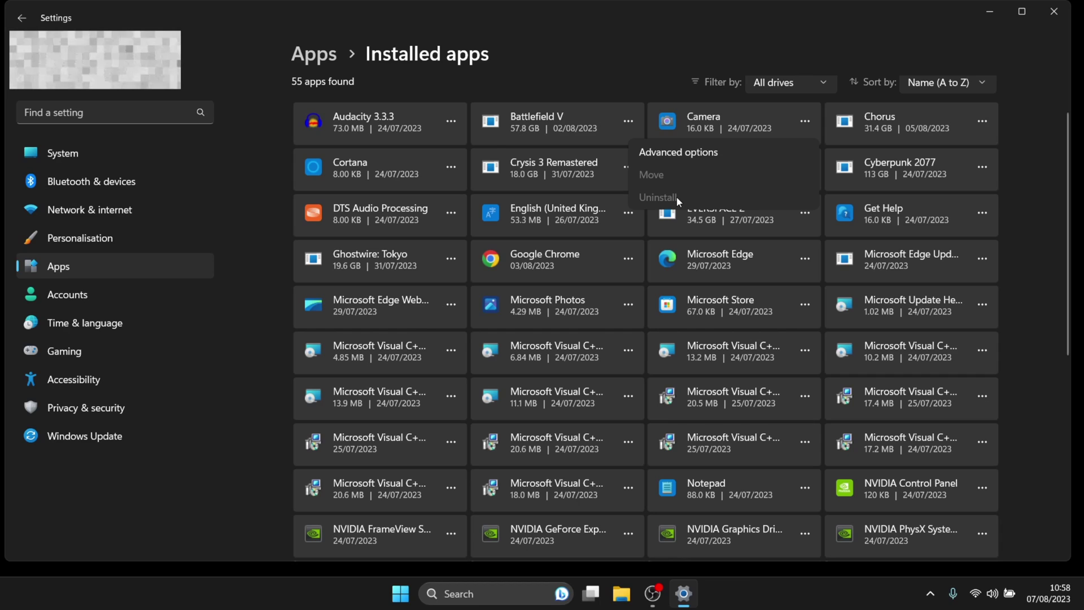
{"action": "left_click", "coordinate": [1053, 226]}
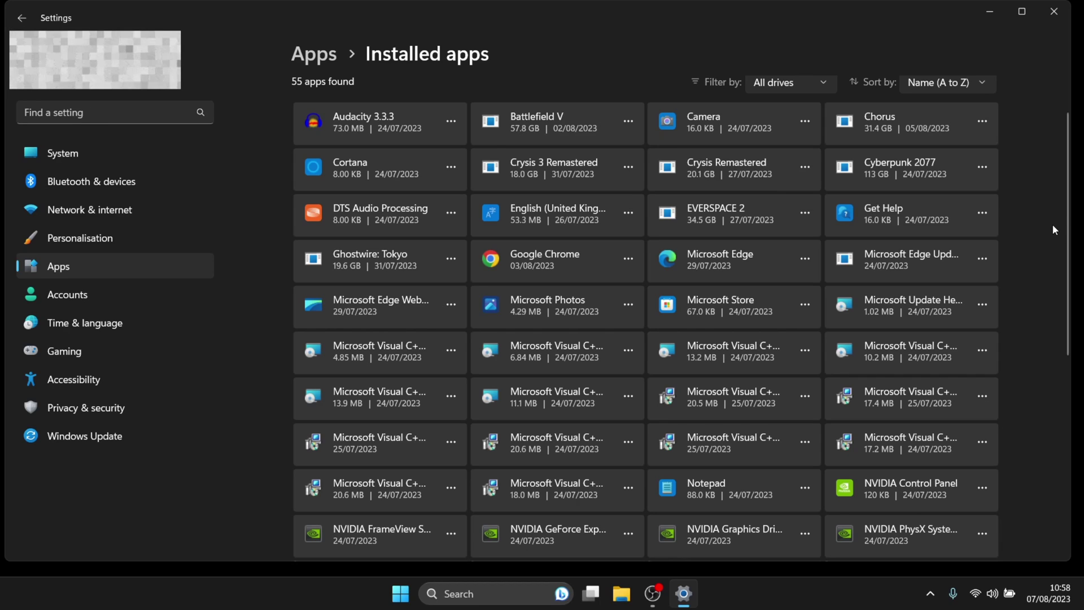
{"action": "left_click", "coordinate": [451, 167]}
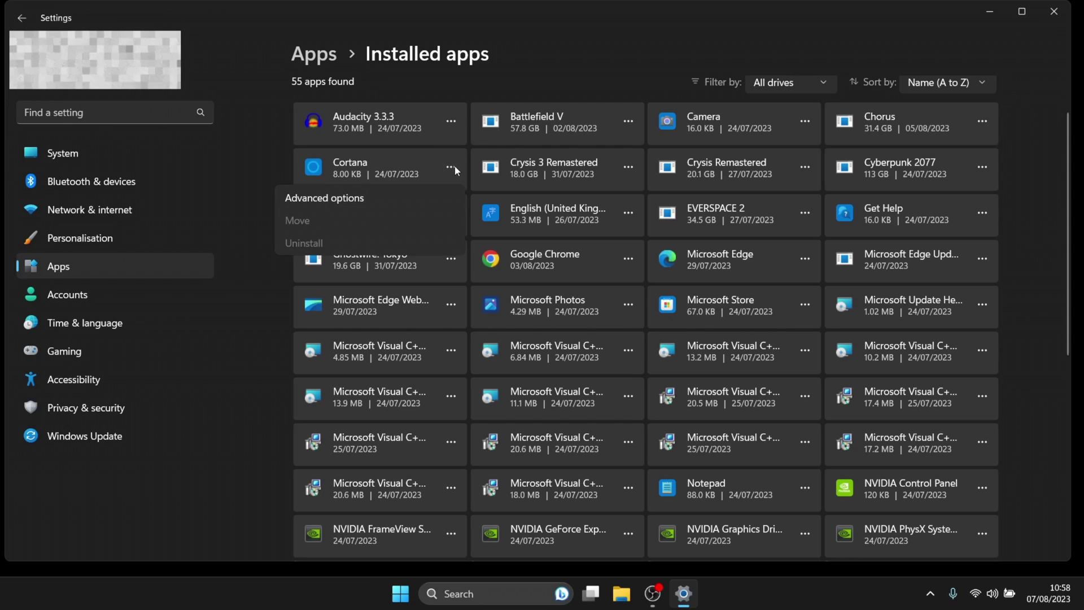
Review Cortana's advanced options, then go back and scroll through the Installed apps list.
{"action": "left_click", "coordinate": [350, 199]}
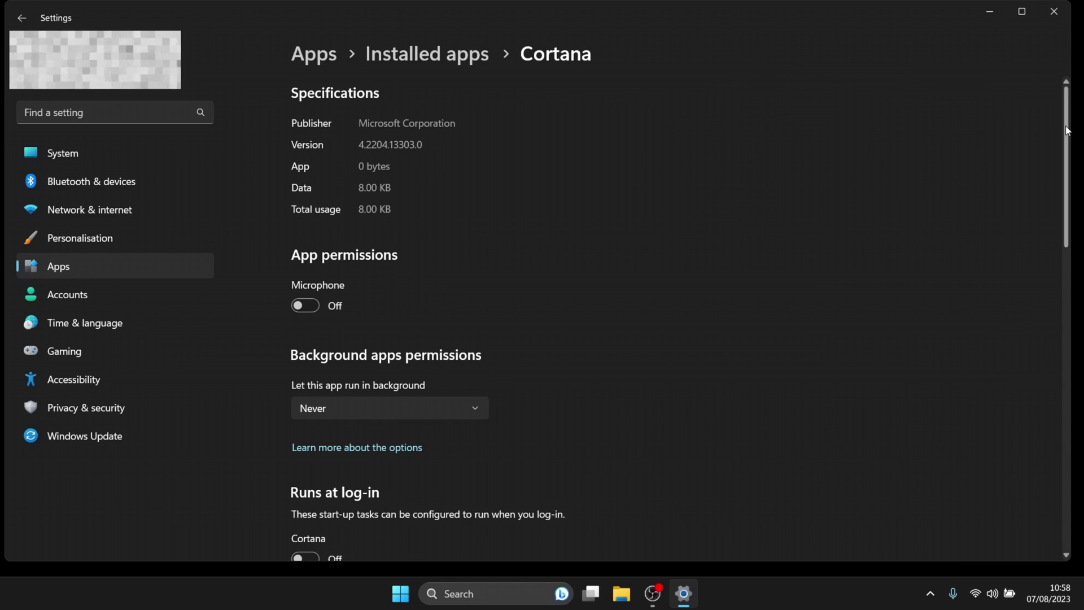
{"action": "left_click_drag", "start_coordinate": [1067, 131], "coordinate": [1067, 152]}
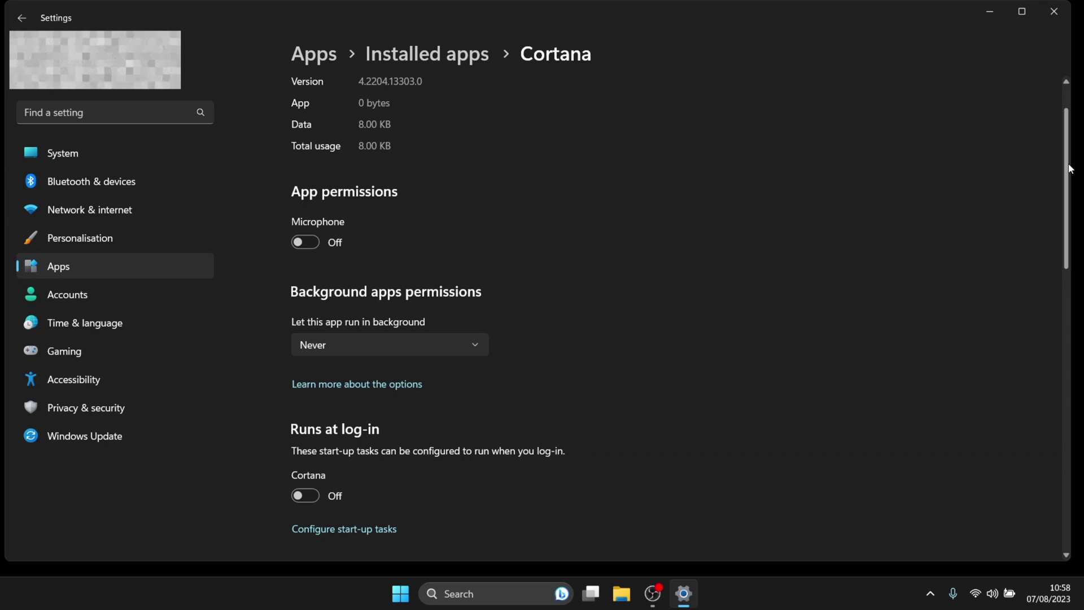
{"action": "left_click_drag", "start_coordinate": [1069, 169], "coordinate": [1074, 145]}
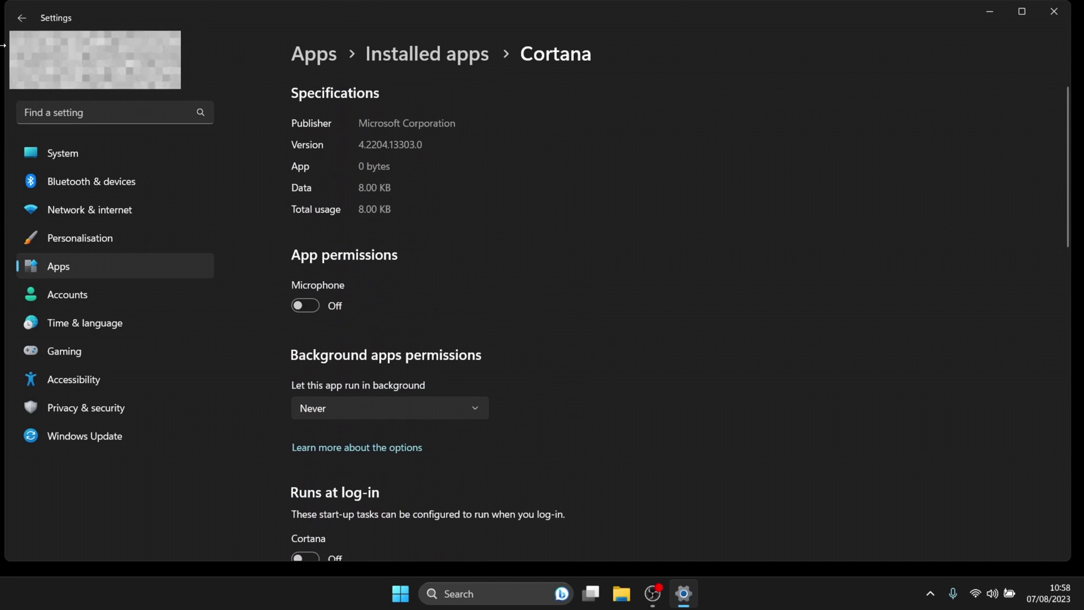
{"action": "left_click", "coordinate": [21, 17]}
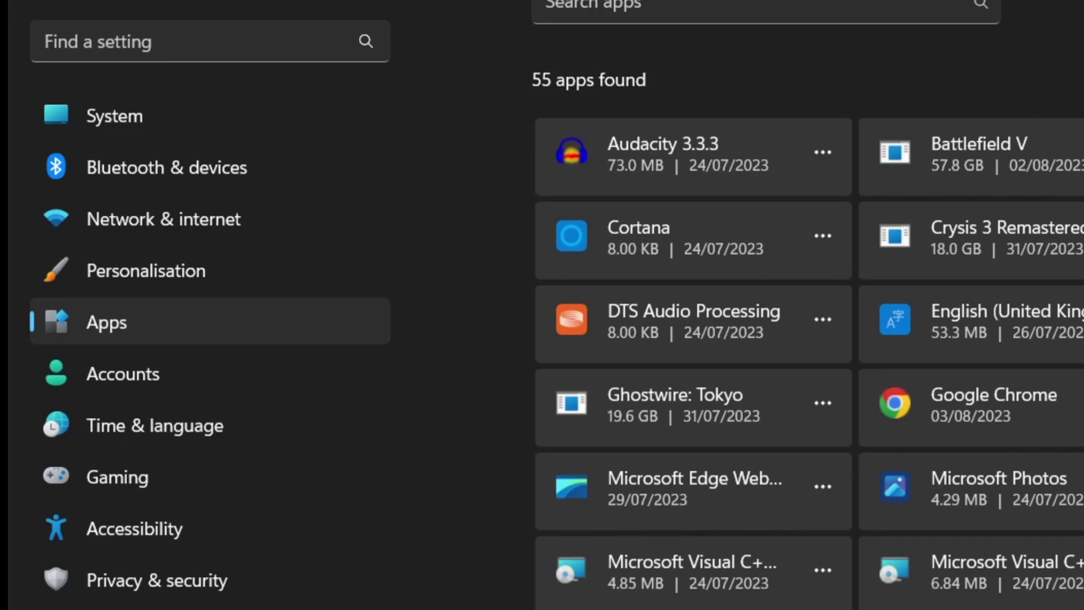
{"action": "scroll", "coordinate": [808, 305], "scroll_direction": "down", "scroll_amount": 4}
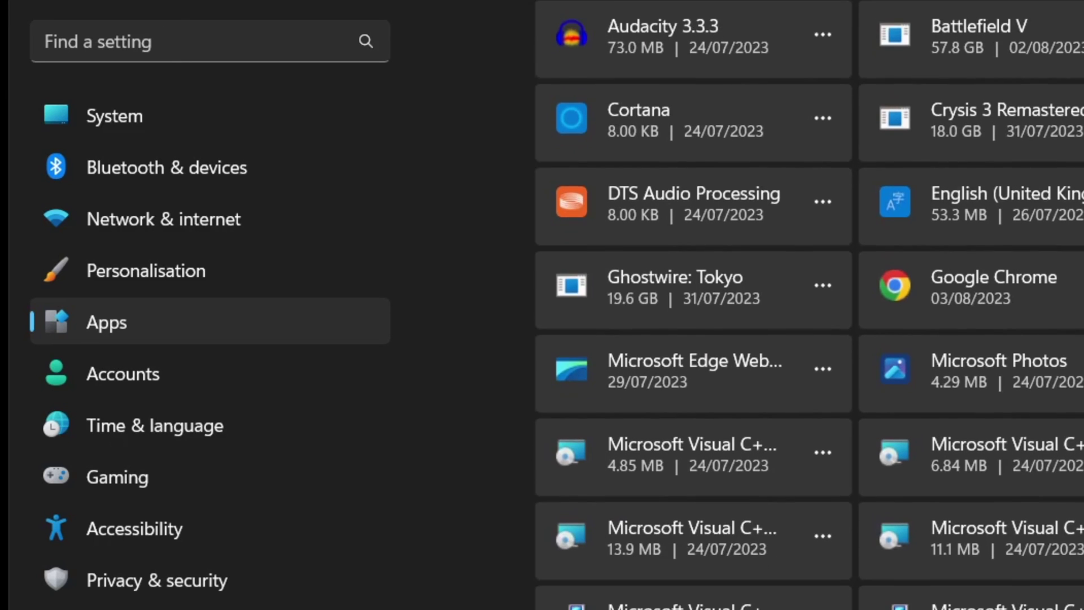
{"action": "scroll", "coordinate": [807, 305], "scroll_direction": "down", "scroll_amount": 3}
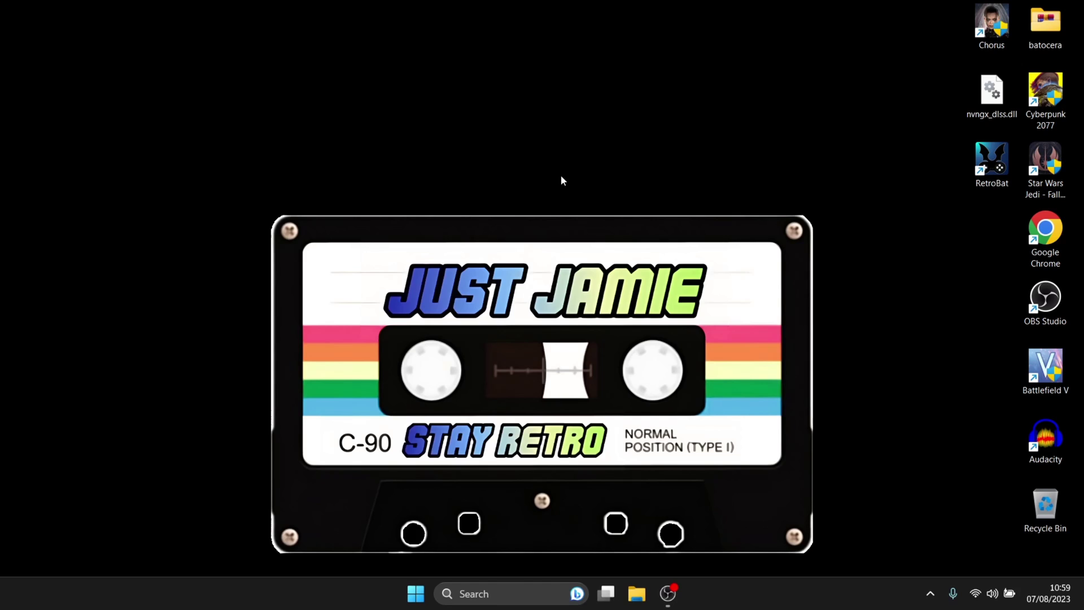
Launch Defragment and Optimise Drives via 'disk de' and retrim the OS (C:) drive.
{"action": "left_click", "coordinate": [502, 593]}
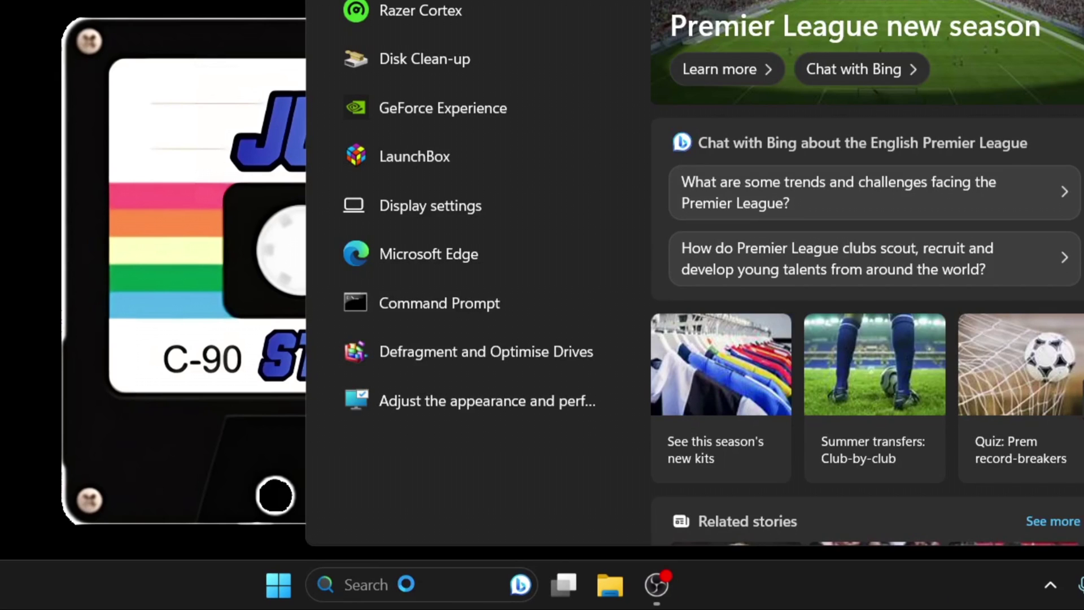
{"action": "type", "text": "dis"}
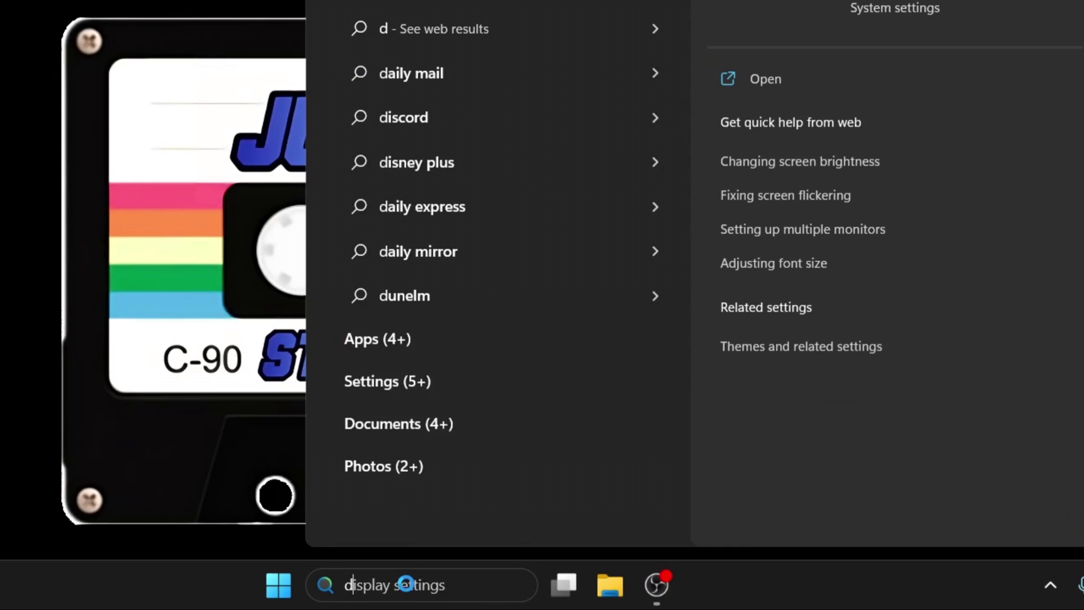
{"action": "type", "text": "k de"}
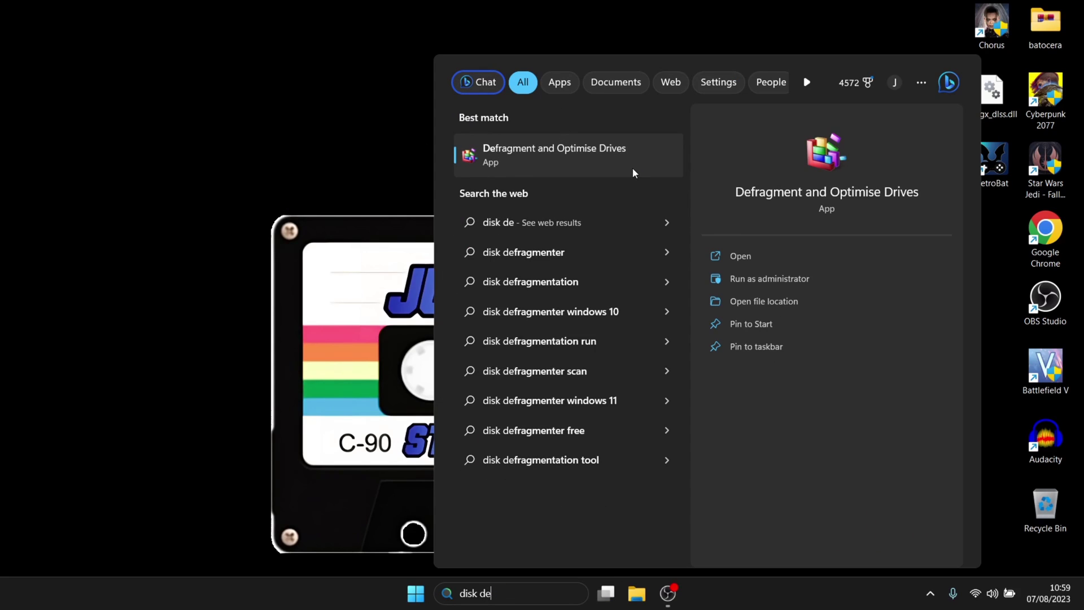
{"action": "left_click", "coordinate": [632, 163]}
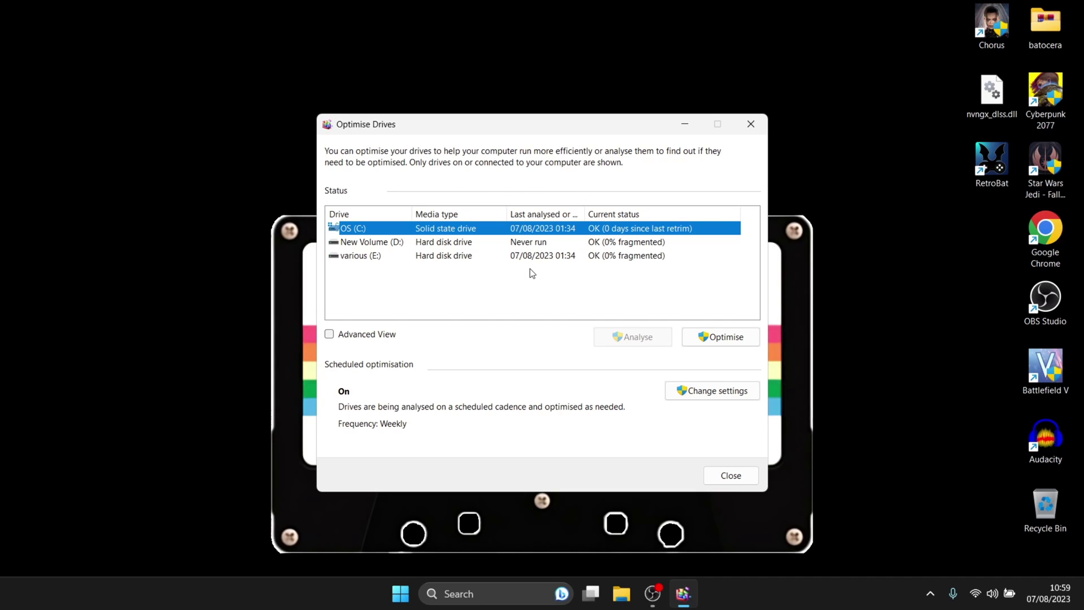
{"action": "left_click", "coordinate": [411, 248]}
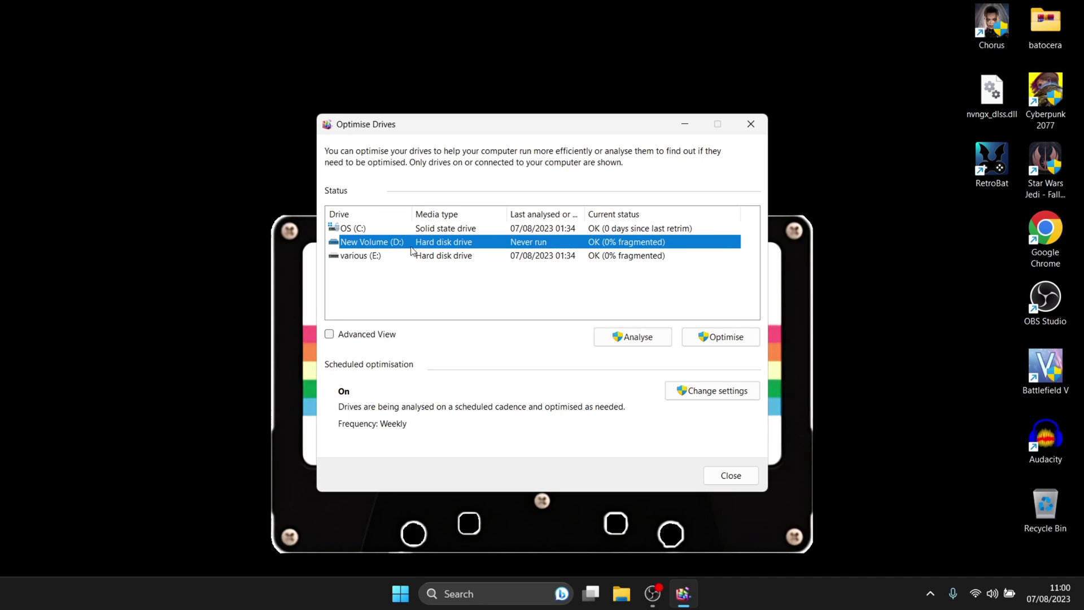
{"action": "left_click", "coordinate": [419, 285]}
{"action": "left_click", "coordinate": [476, 230]}
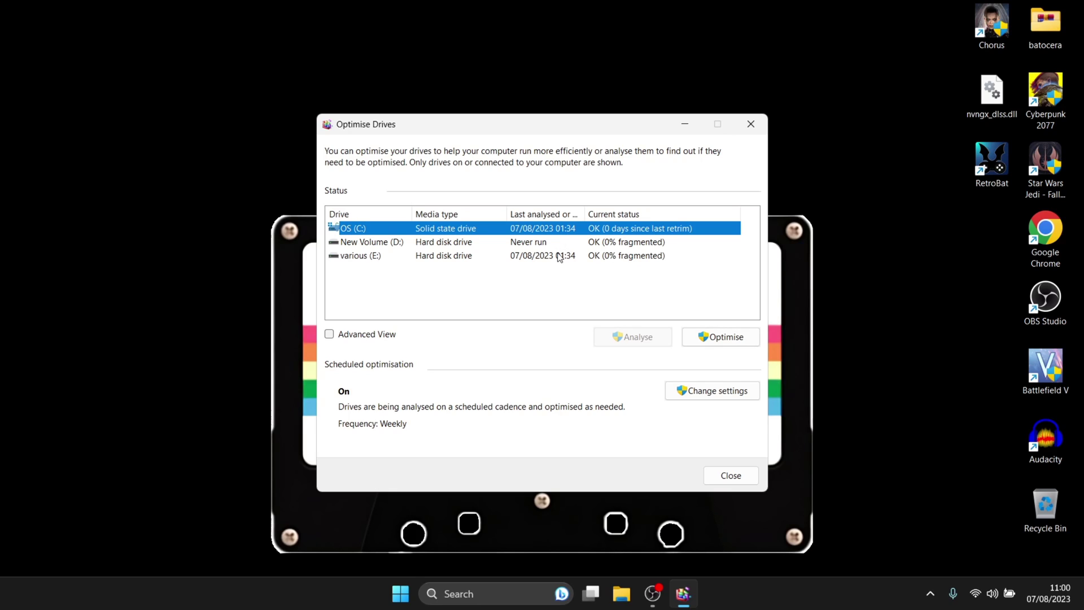
{"action": "left_click", "coordinate": [733, 337]}
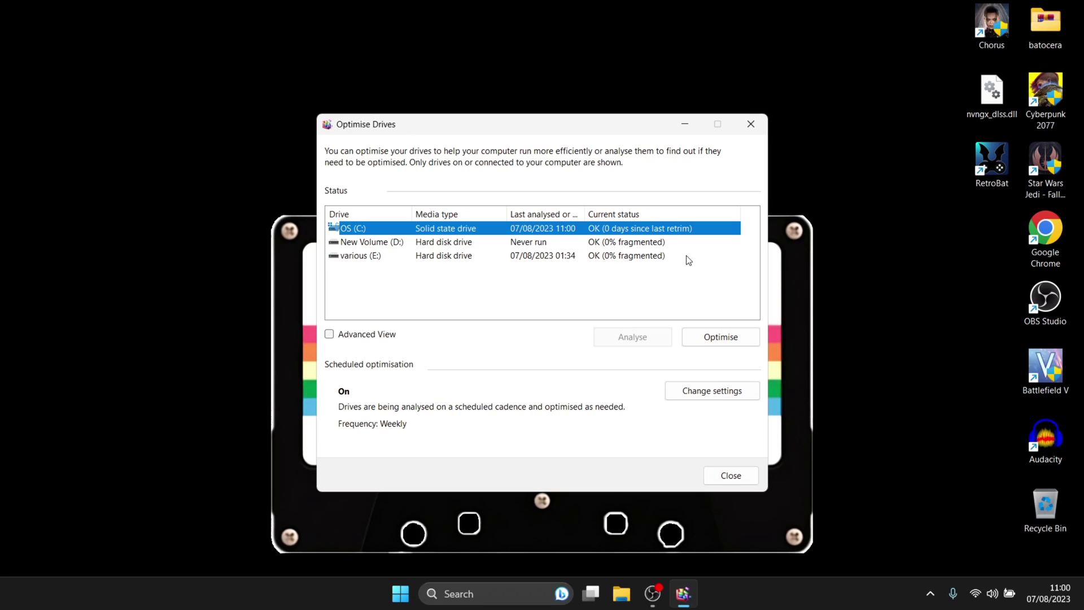
Start optimising New Volume (D:), then close Optimise Drives.
{"action": "left_click", "coordinate": [555, 241]}
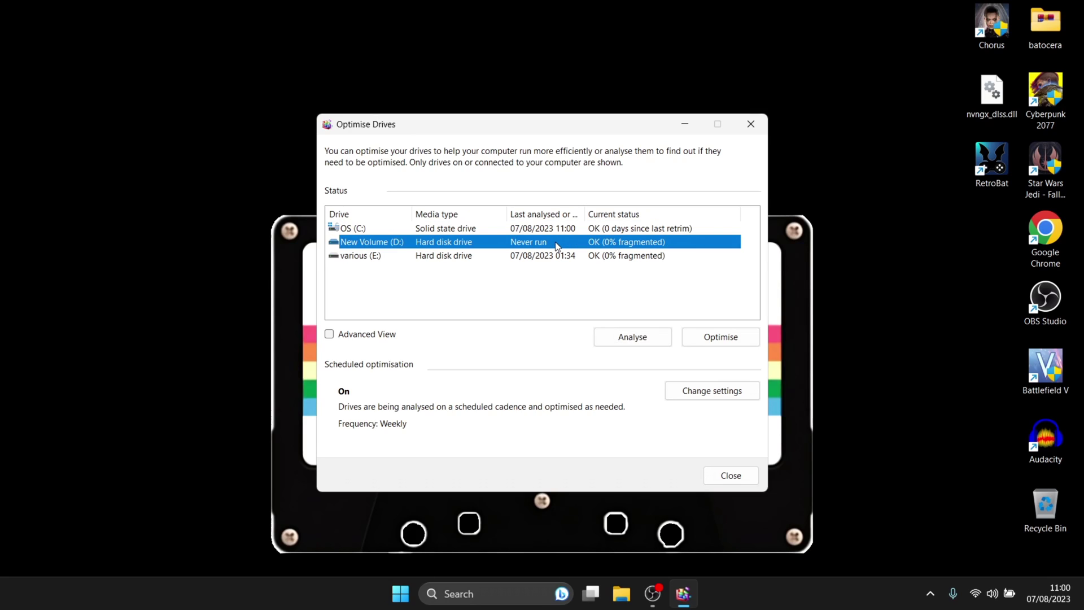
{"action": "left_click", "coordinate": [742, 337]}
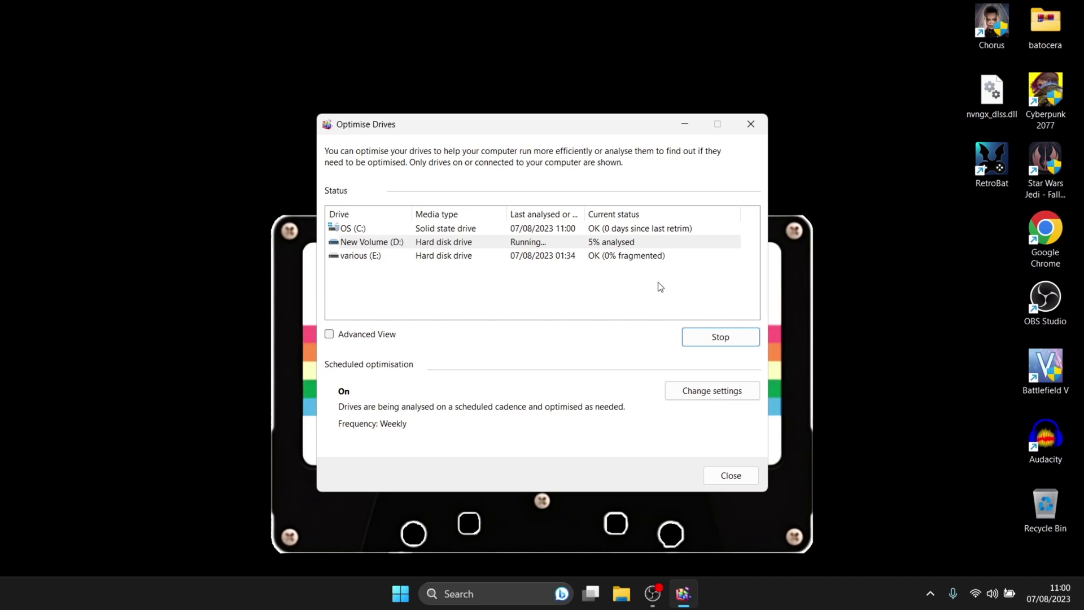
{"action": "left_click", "coordinate": [750, 123]}
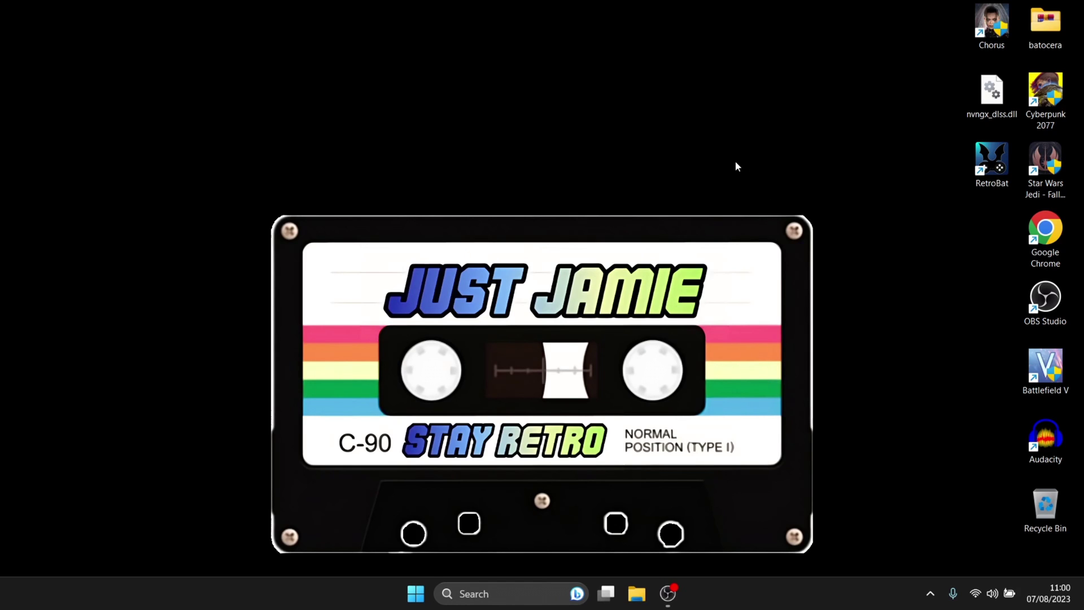
Launch Disk Clean-up from a 'disk' search and scan the OS (C:) drive.
{"action": "left_click", "coordinate": [507, 589]}
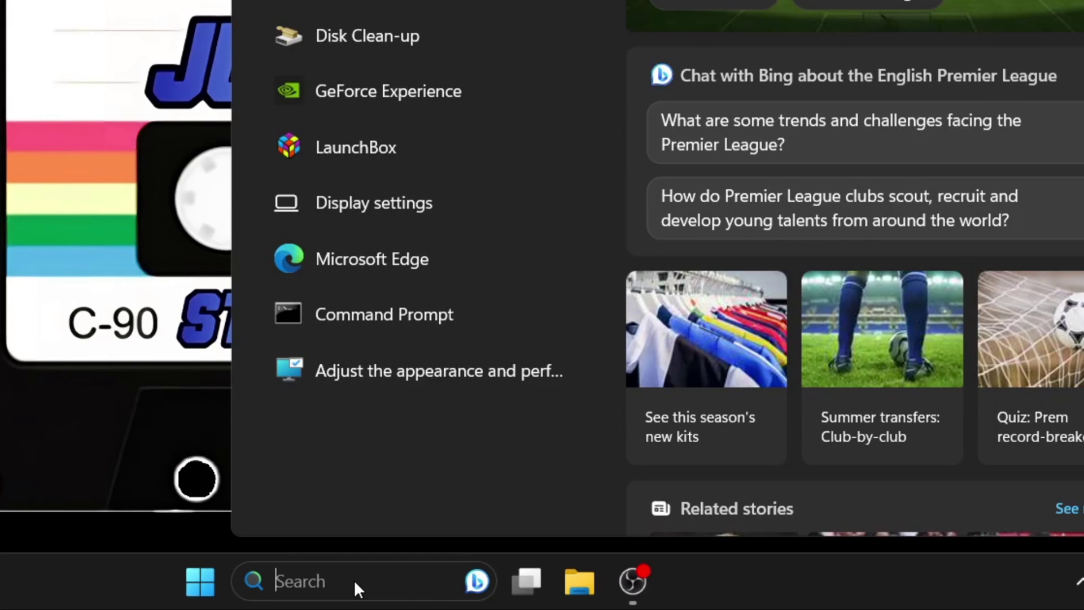
{"action": "type", "text": "disk"}
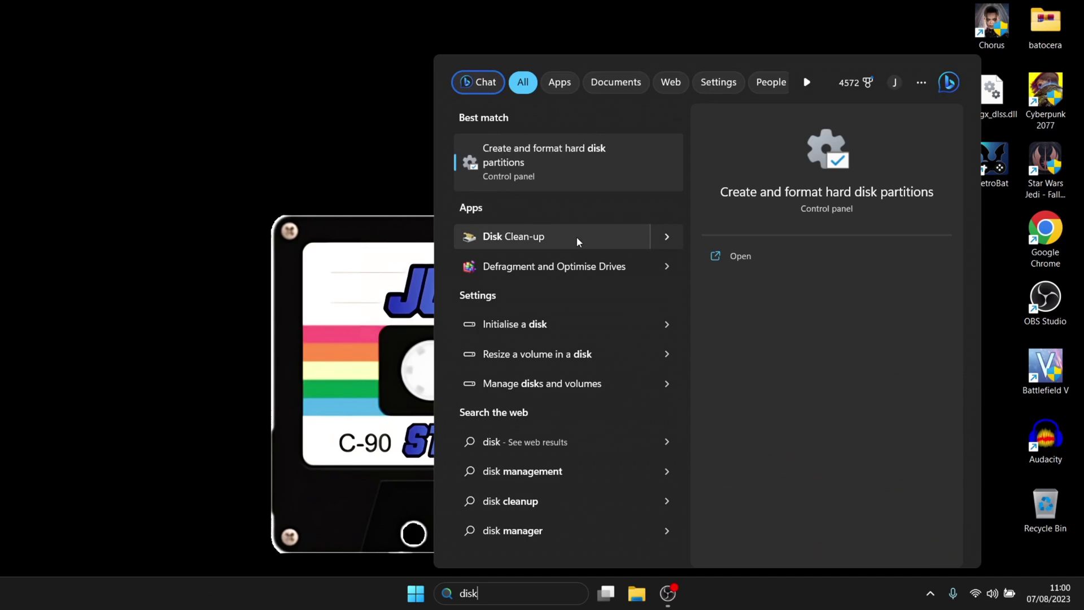
{"action": "left_click", "coordinate": [577, 236]}
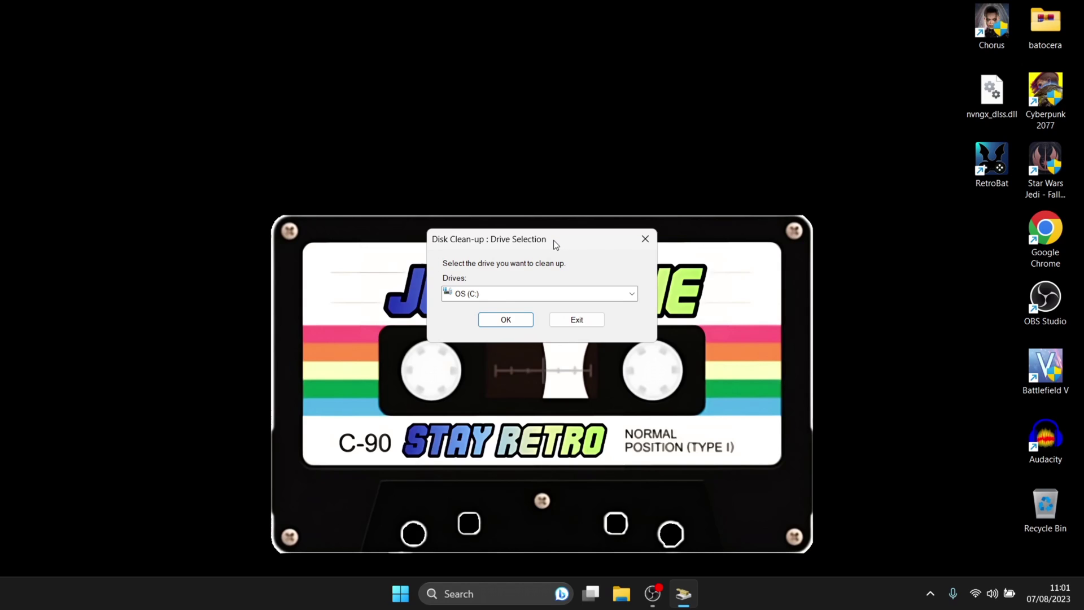
{"action": "left_click", "coordinate": [489, 297]}
{"action": "left_click", "coordinate": [490, 298]}
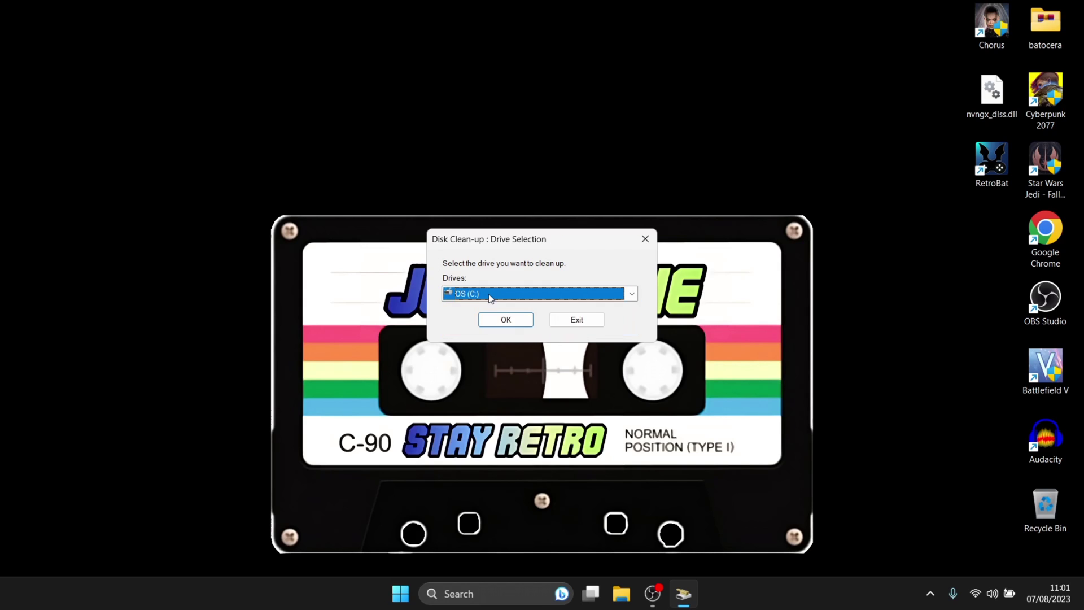
{"action": "left_click", "coordinate": [506, 320]}
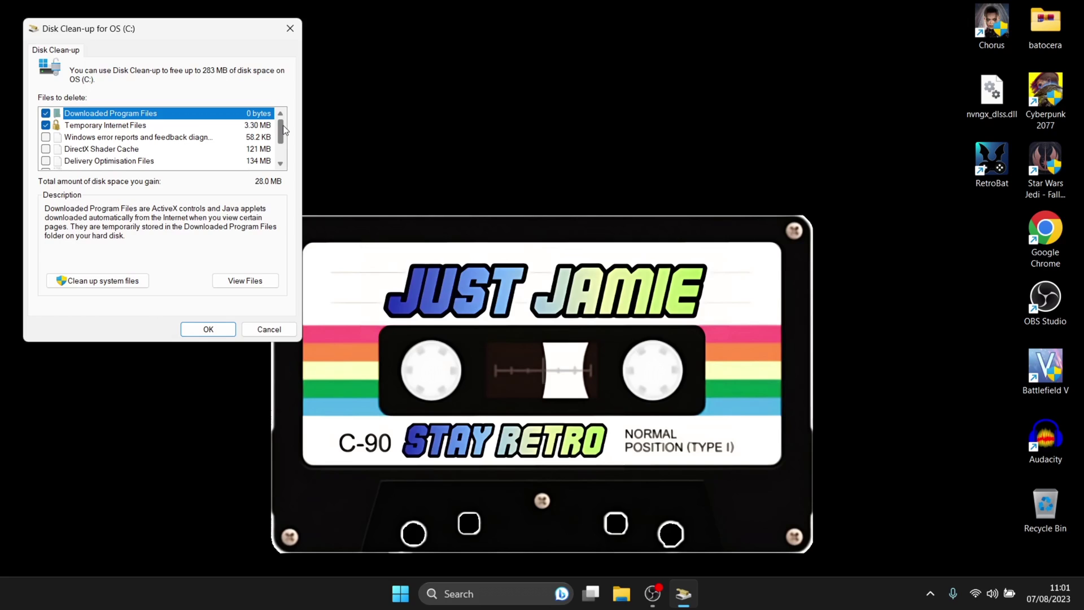
Add Windows error reports, DirectX Shader Cache and Delivery Optimisation Files, then permanently delete about 283 MB.
{"action": "scroll", "coordinate": [283, 126], "scroll_direction": "down", "scroll_amount": 1}
{"action": "scroll", "coordinate": [286, 148], "scroll_direction": "up", "scroll_amount": 1}
{"action": "left_click", "coordinate": [46, 149]}
{"action": "left_click", "coordinate": [46, 137]}
{"action": "left_click", "coordinate": [46, 161]}
{"action": "scroll", "coordinate": [282, 144], "scroll_direction": "down", "scroll_amount": 1}
{"action": "left_click", "coordinate": [218, 330]}
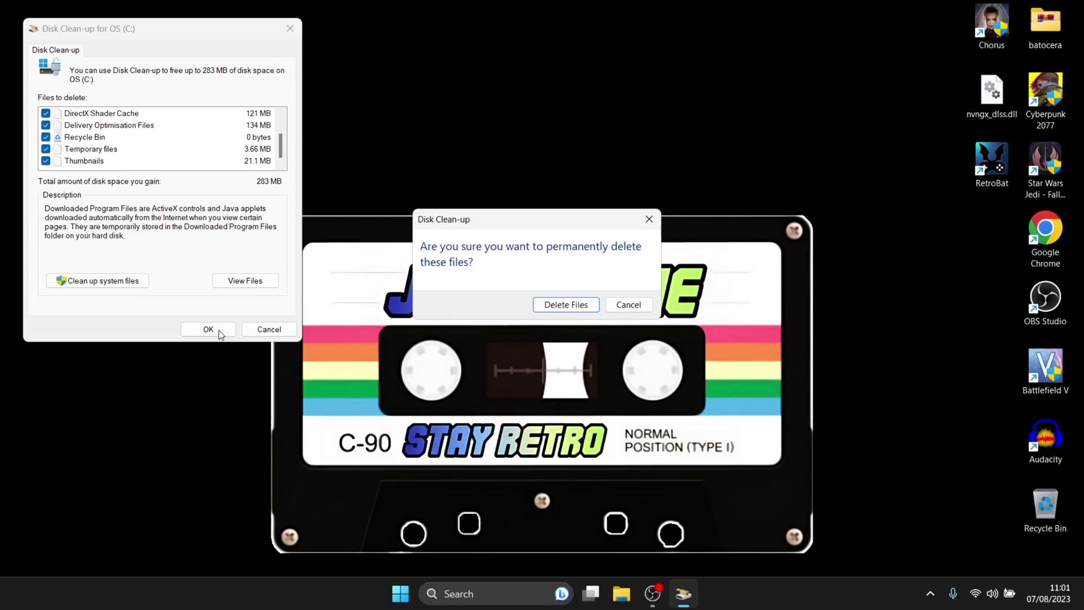
{"action": "left_click", "coordinate": [590, 311]}
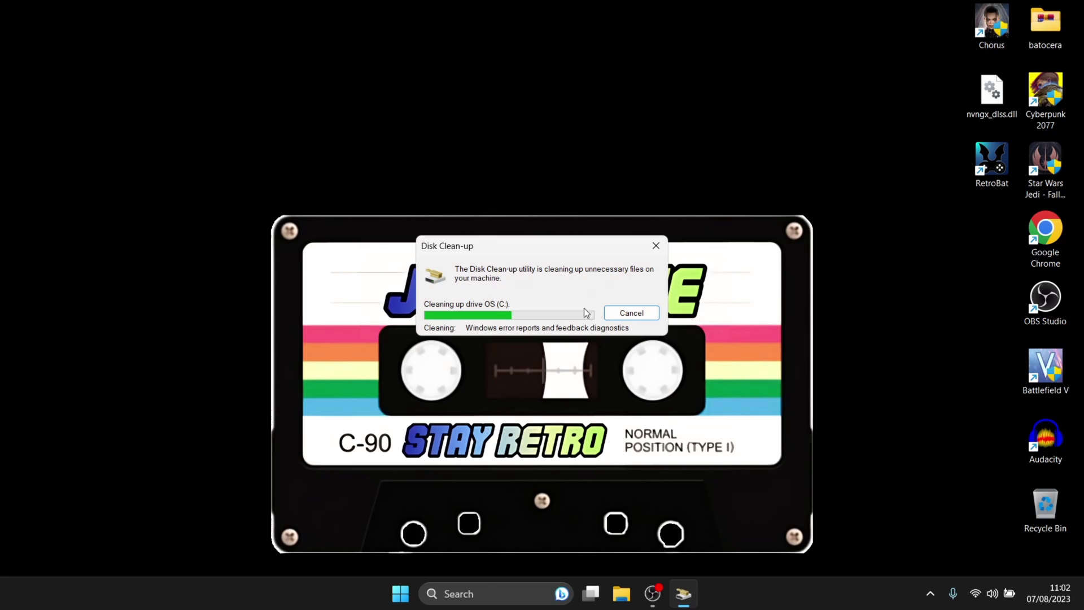
Launch Disk Clean-up for OS (C:) and rescan including system files.
{"action": "left_click", "coordinate": [502, 593]}
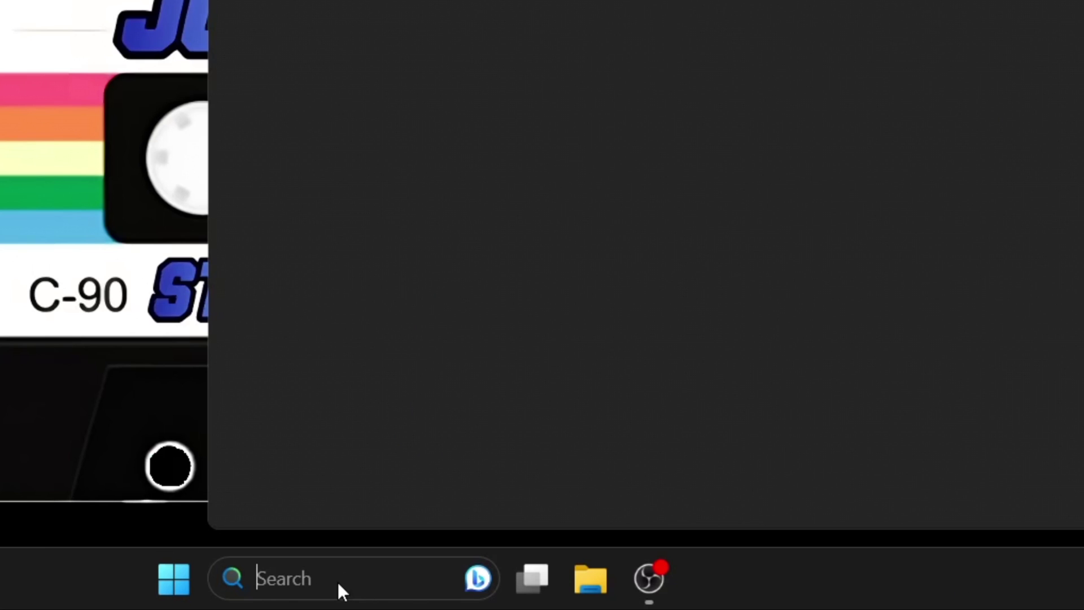
{"action": "type", "text": "disk"}
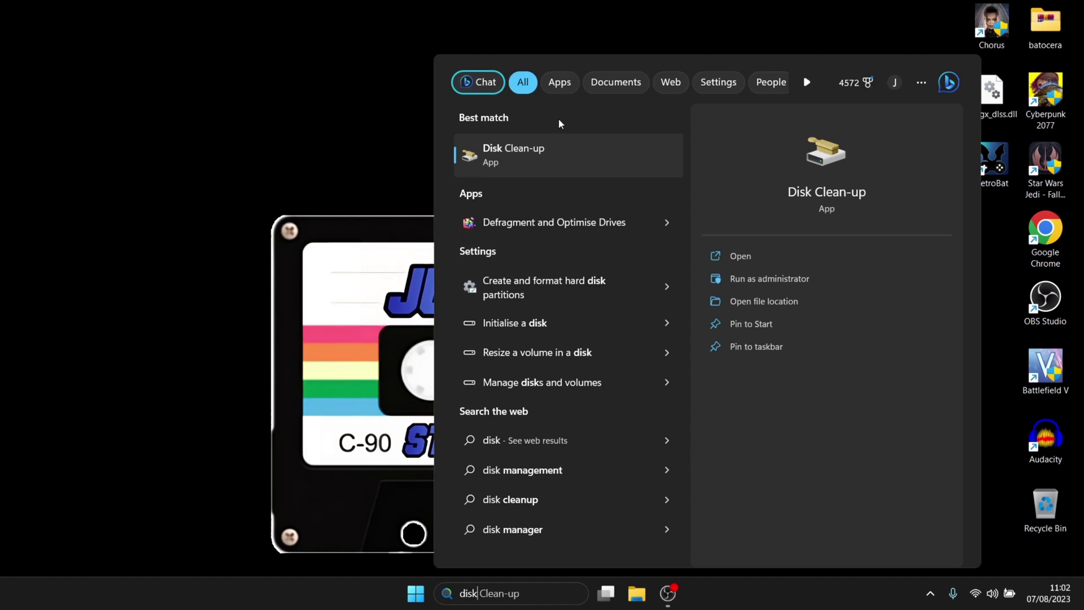
{"action": "left_click", "coordinate": [552, 149]}
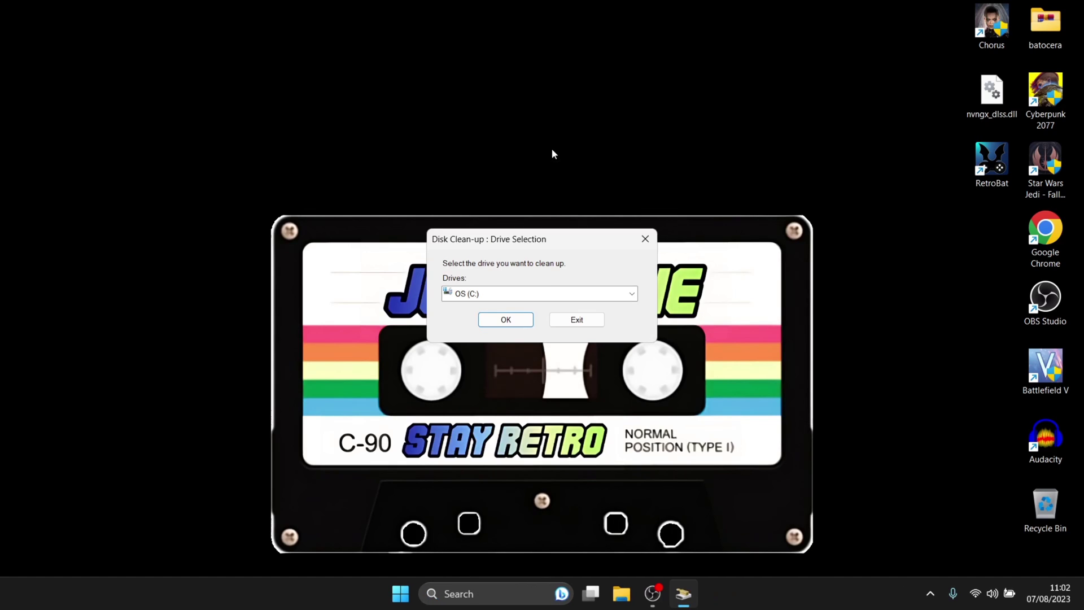
{"action": "left_click", "coordinate": [500, 320]}
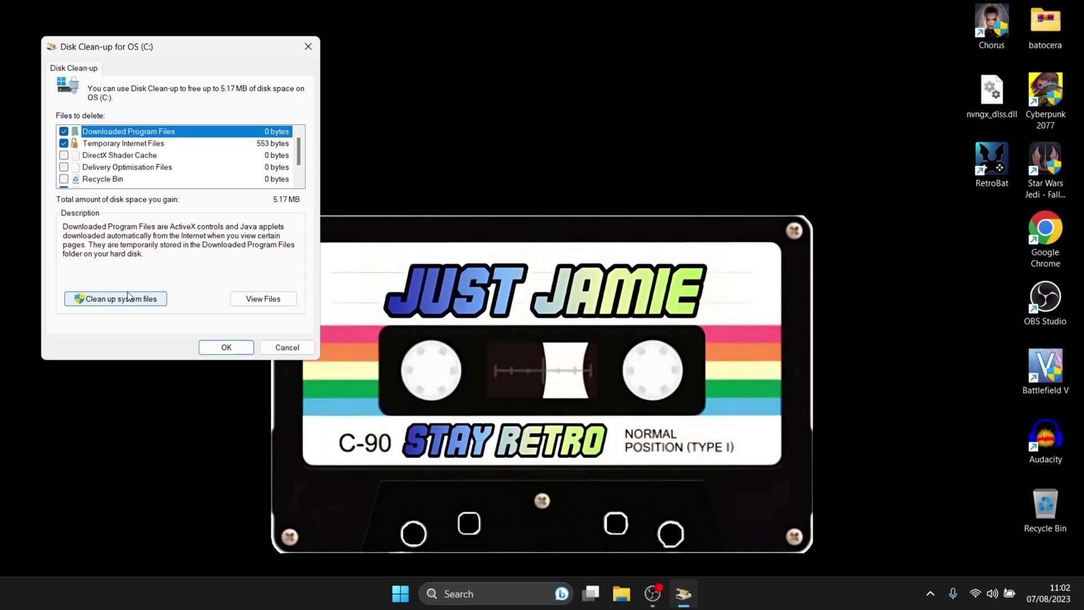
{"action": "left_click", "coordinate": [145, 302]}
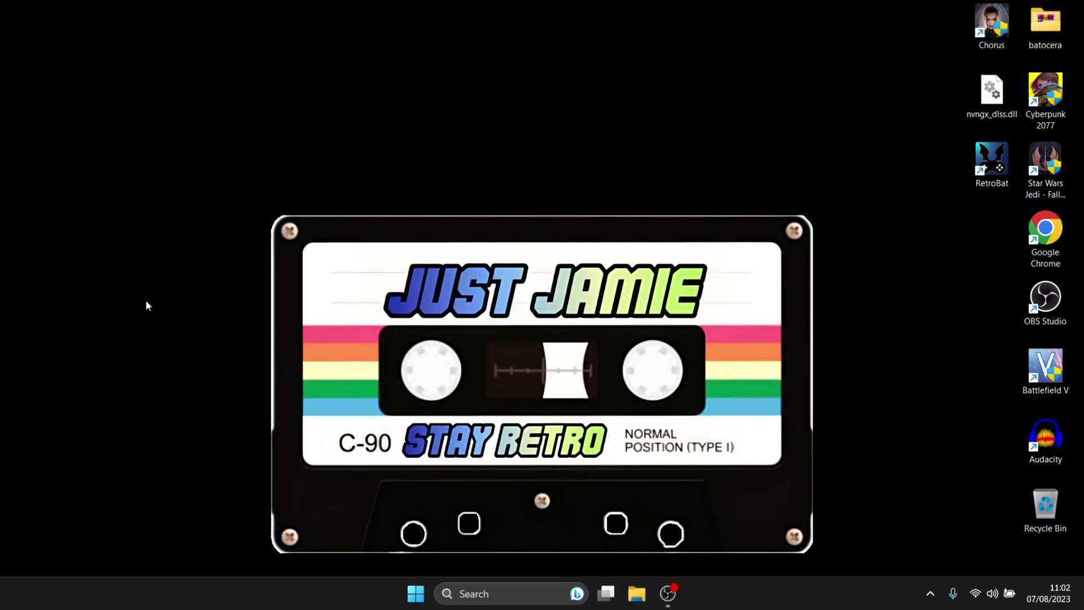
{"action": "left_click", "coordinate": [498, 319]}
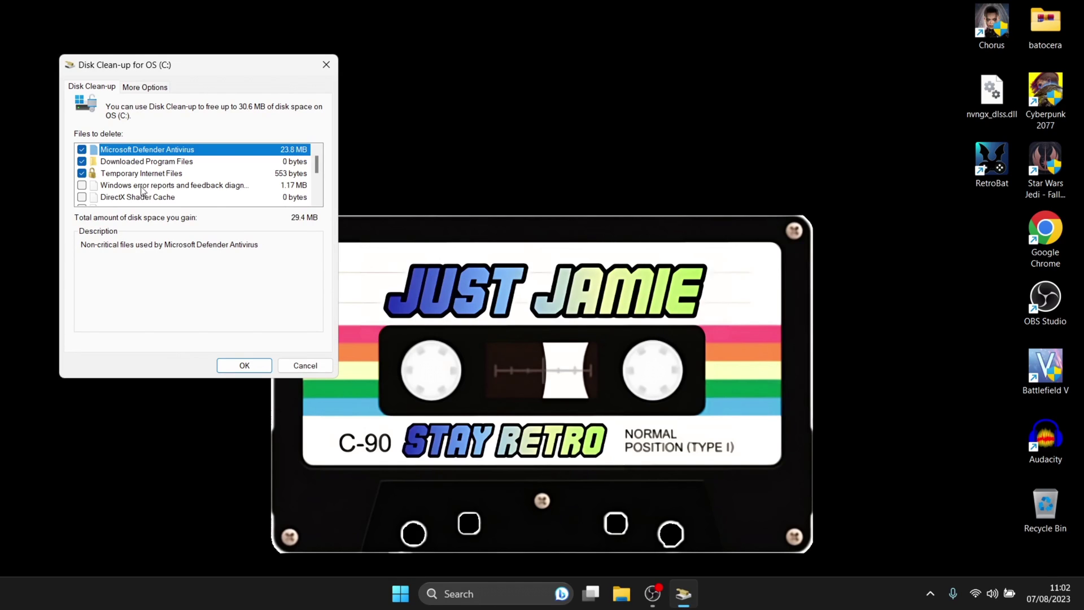
Add Windows error reports and DirectX Shader Cache, then permanently delete about 30.6 MB.
{"action": "left_click", "coordinate": [82, 186]}
{"action": "left_click", "coordinate": [81, 197]}
{"action": "left_click_drag", "start_coordinate": [316, 162], "coordinate": [316, 184]}
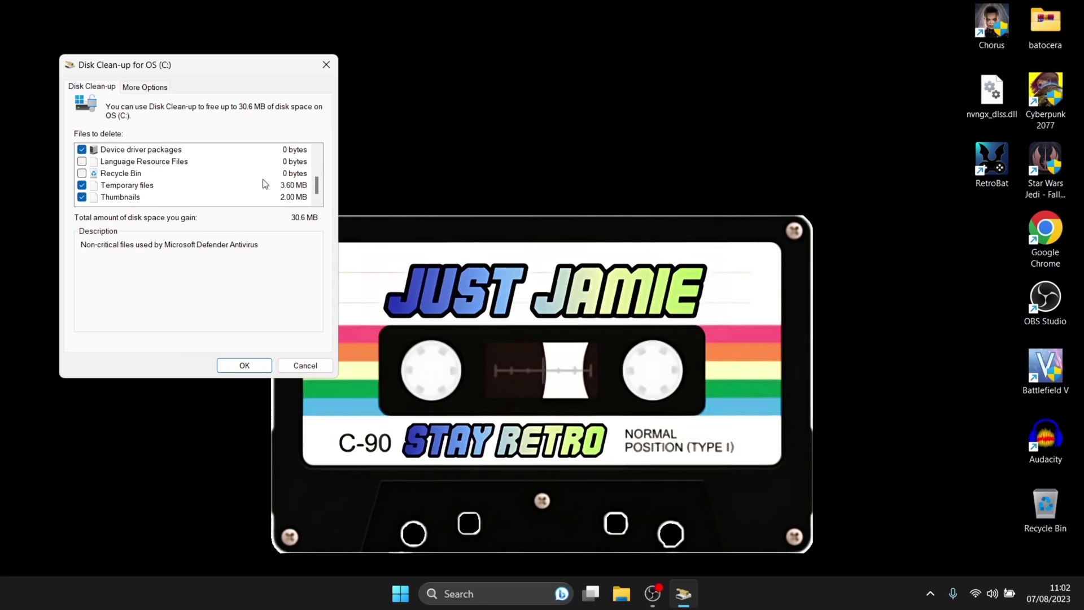
{"action": "left_click", "coordinate": [245, 365]}
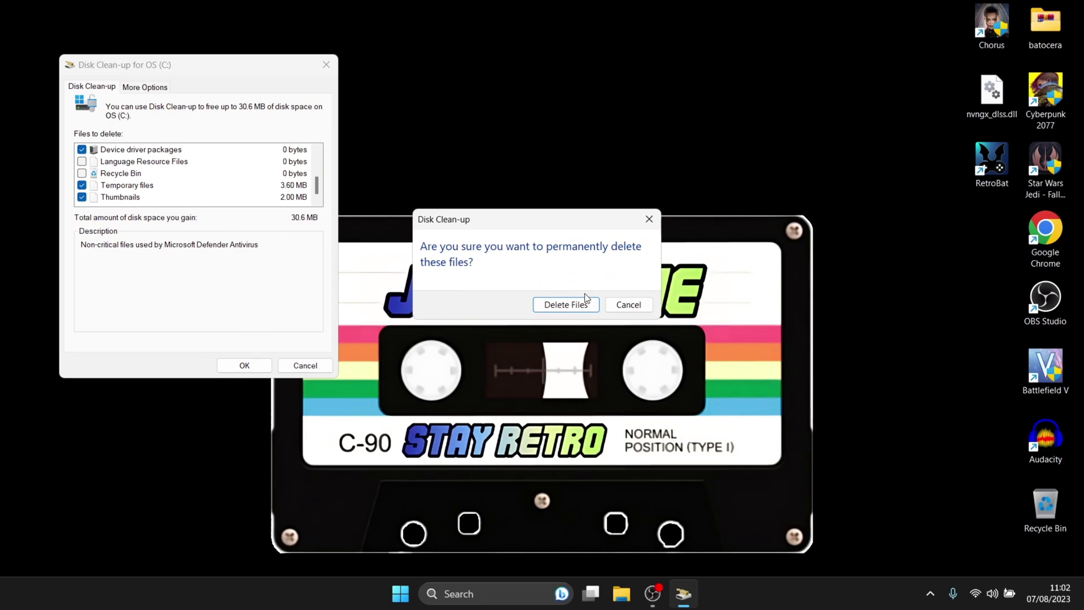
{"action": "left_click", "coordinate": [582, 304]}
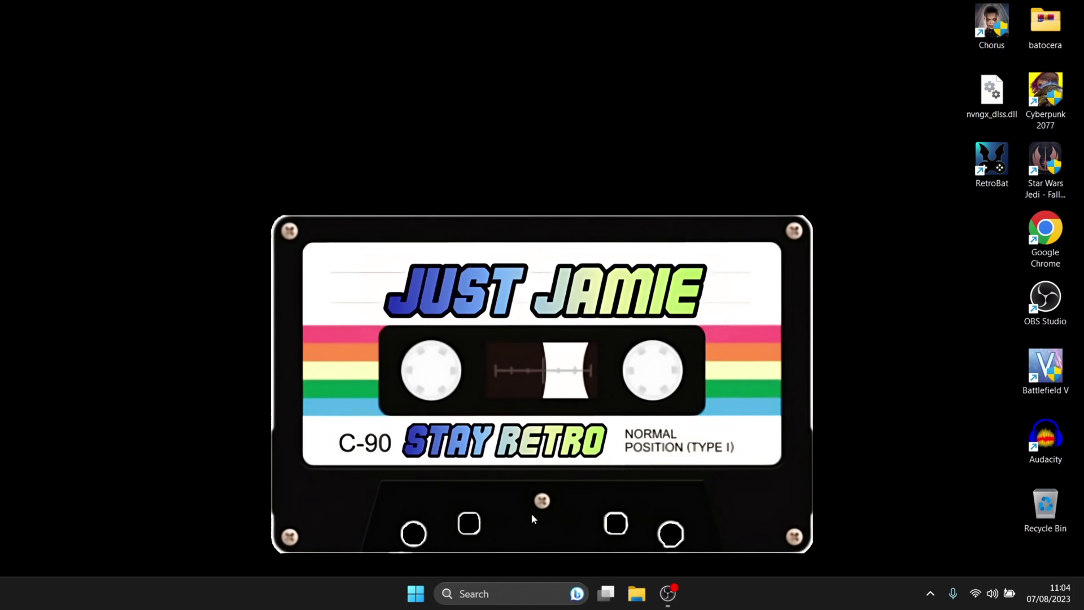
Set the power mode to Best performance on the Power & battery settings page.
{"action": "left_click", "coordinate": [501, 596]}
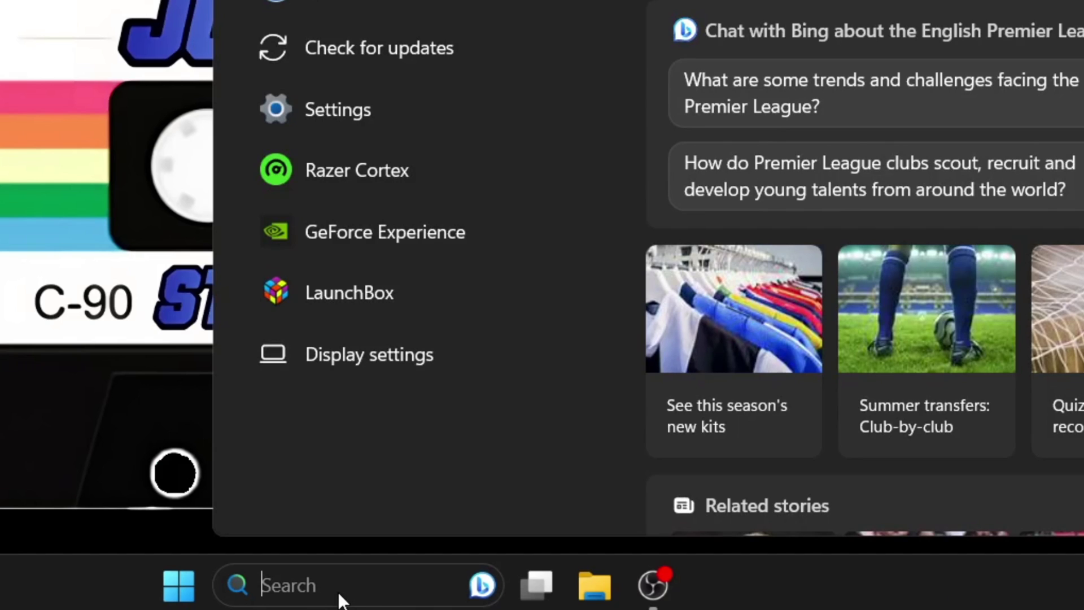
{"action": "type", "text": "power"}
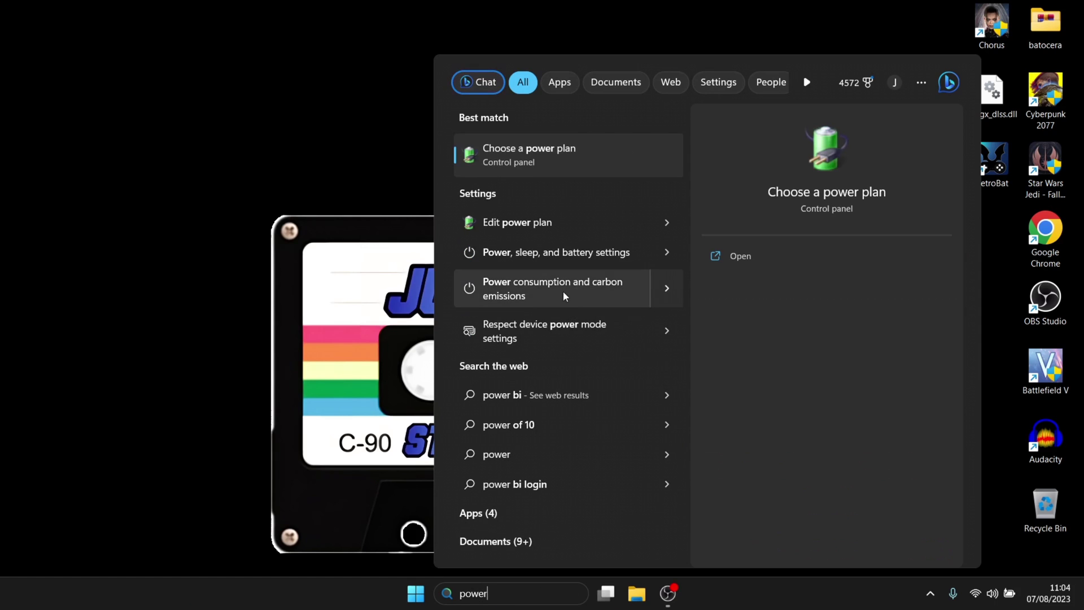
{"action": "left_click", "coordinate": [565, 253]}
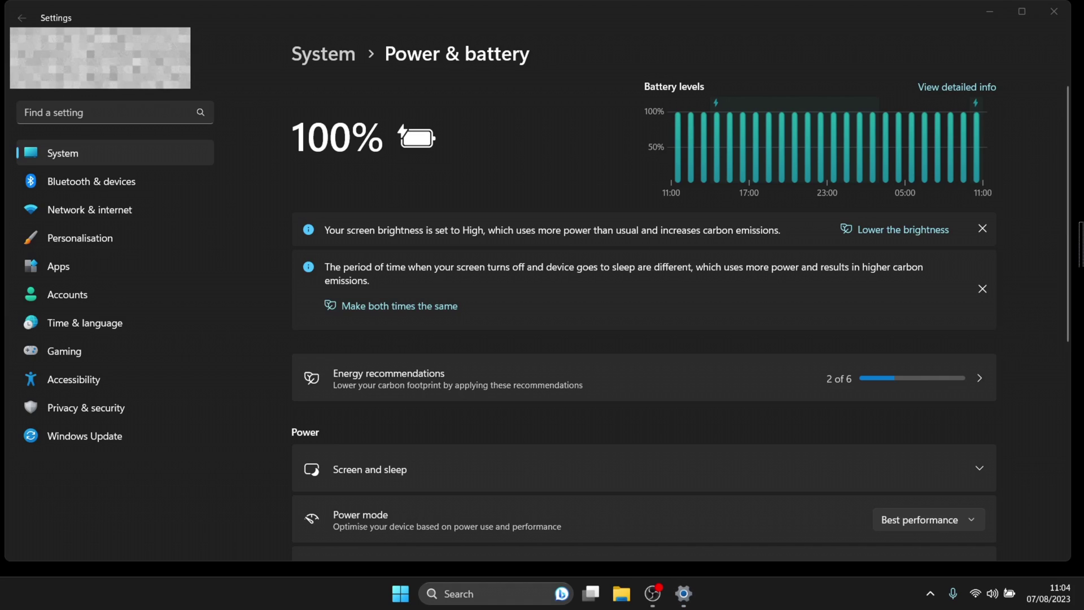
{"action": "left_click_drag", "start_coordinate": [1071, 233], "coordinate": [1077, 318]}
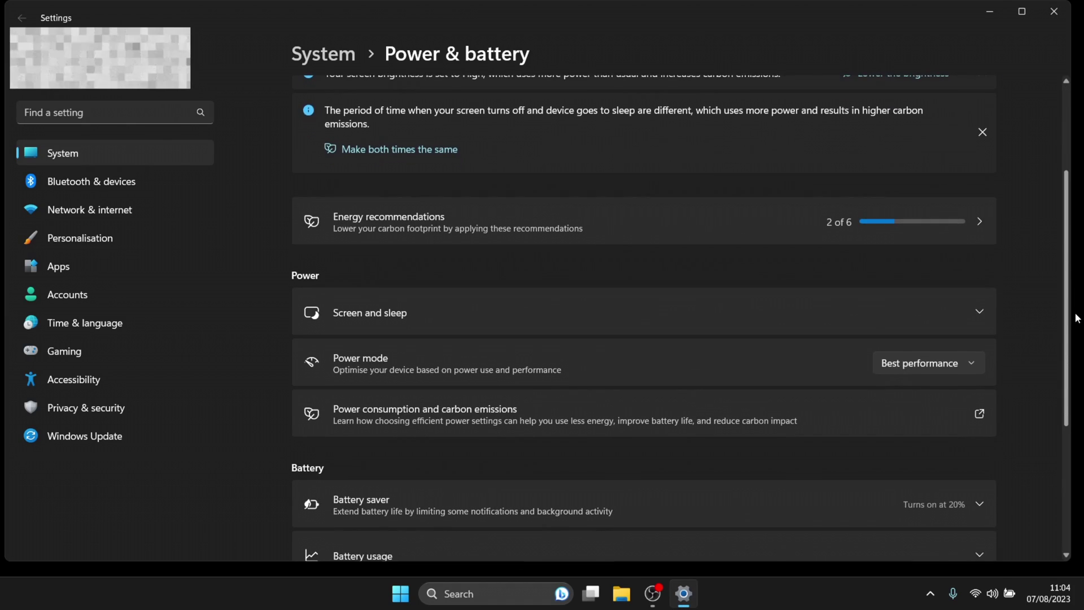
{"action": "left_click", "coordinate": [977, 370]}
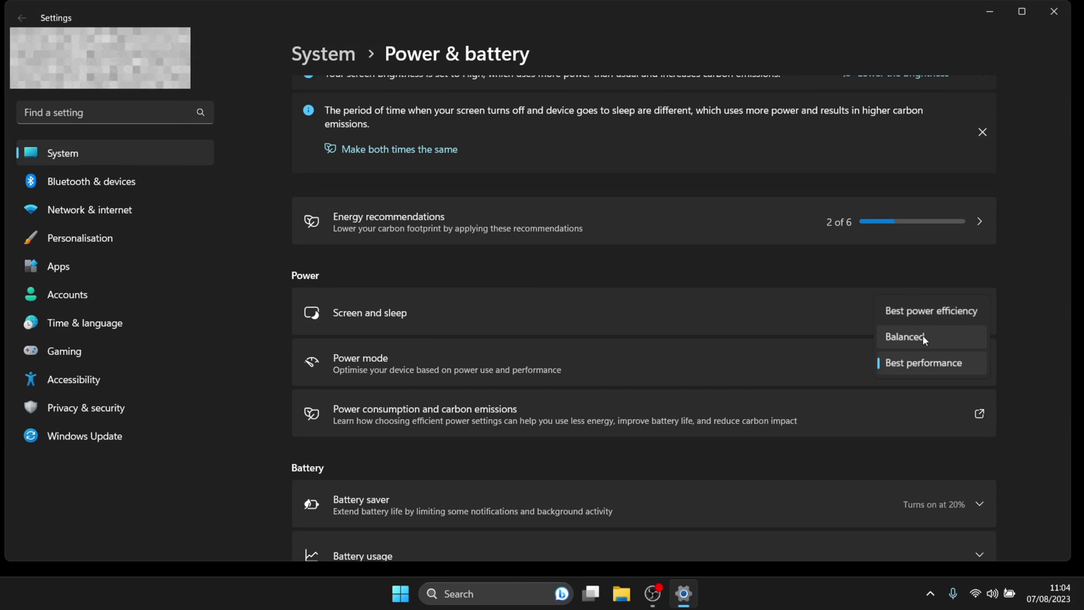
{"action": "left_click", "coordinate": [960, 365]}
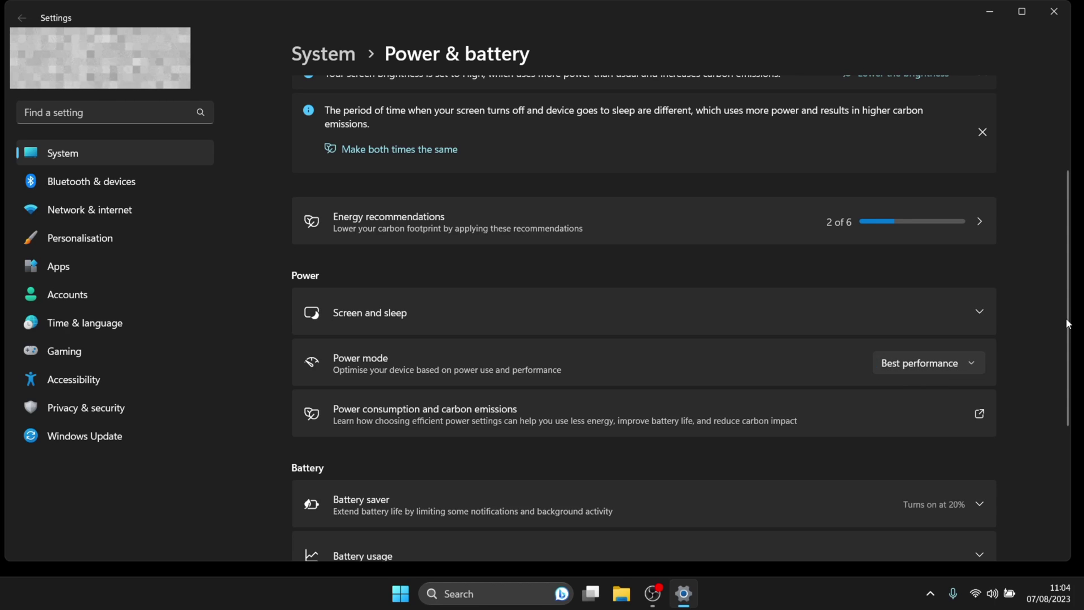
{"action": "left_click_drag", "start_coordinate": [1067, 318], "coordinate": [1074, 387]}
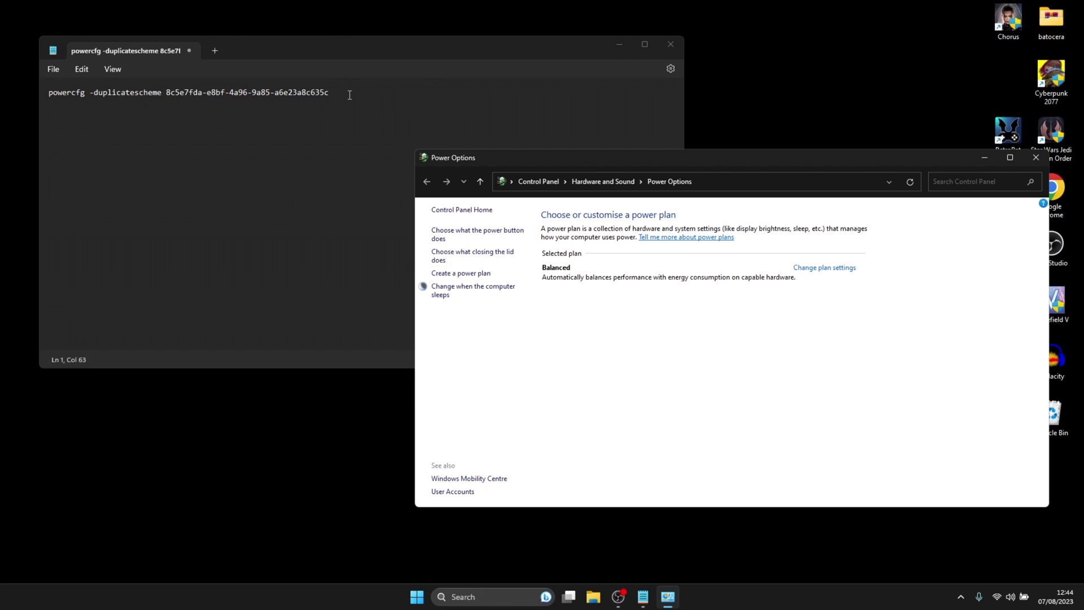
Select and copy the full powercfg -duplicatescheme command line in Notepad.
{"action": "left_click_drag", "start_coordinate": [348, 92], "coordinate": [16, 96]}
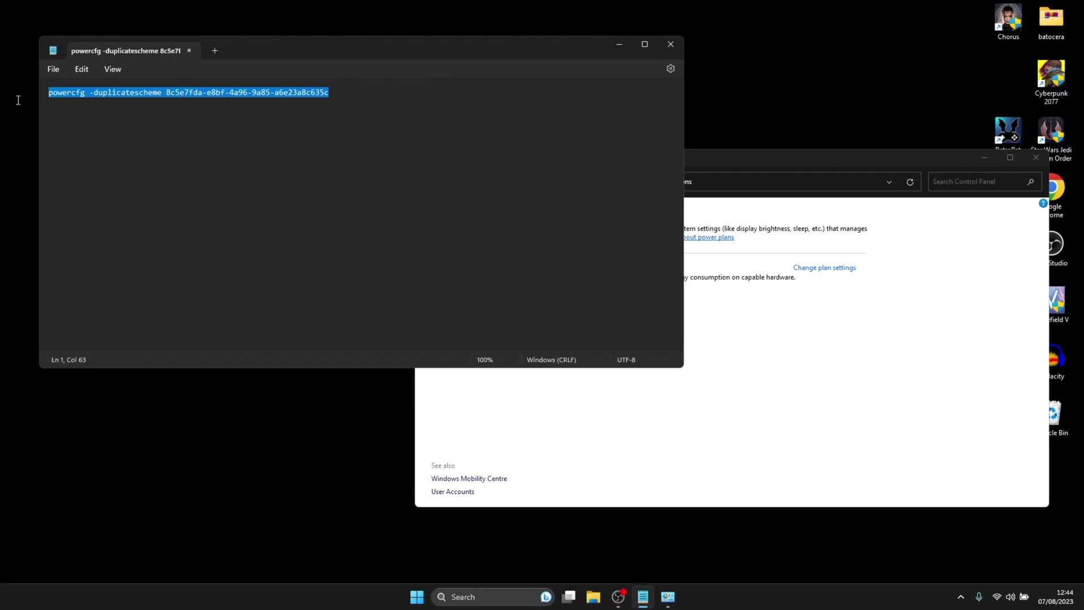
{"action": "right_click", "coordinate": [145, 96]}
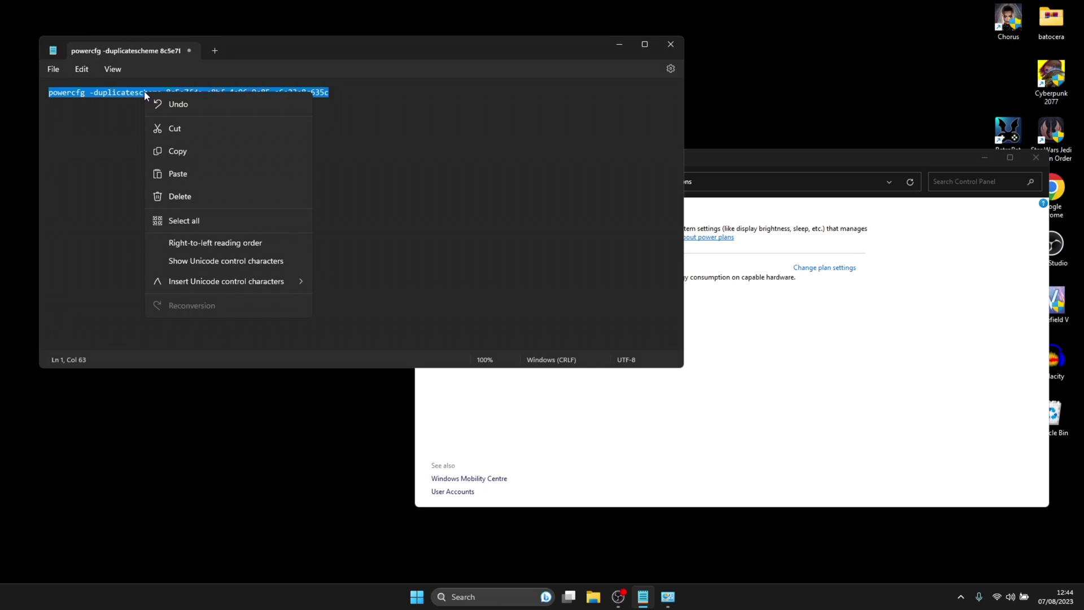
{"action": "left_click", "coordinate": [184, 150]}
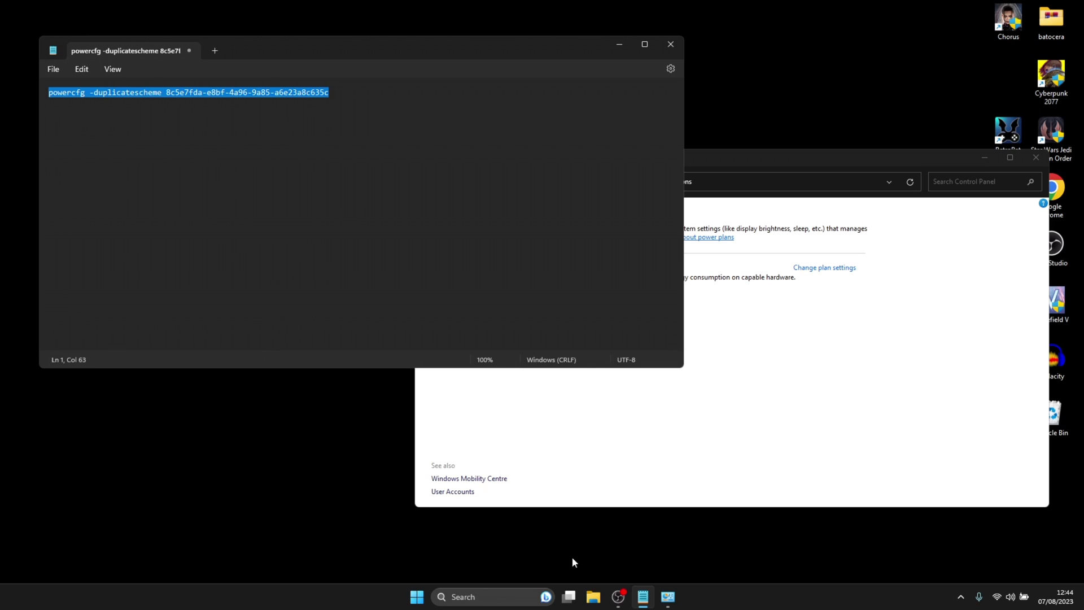
Run the pasted powercfg -duplicatescheme command in an administrator Command Prompt, then close it.
{"action": "left_click", "coordinate": [479, 600]}
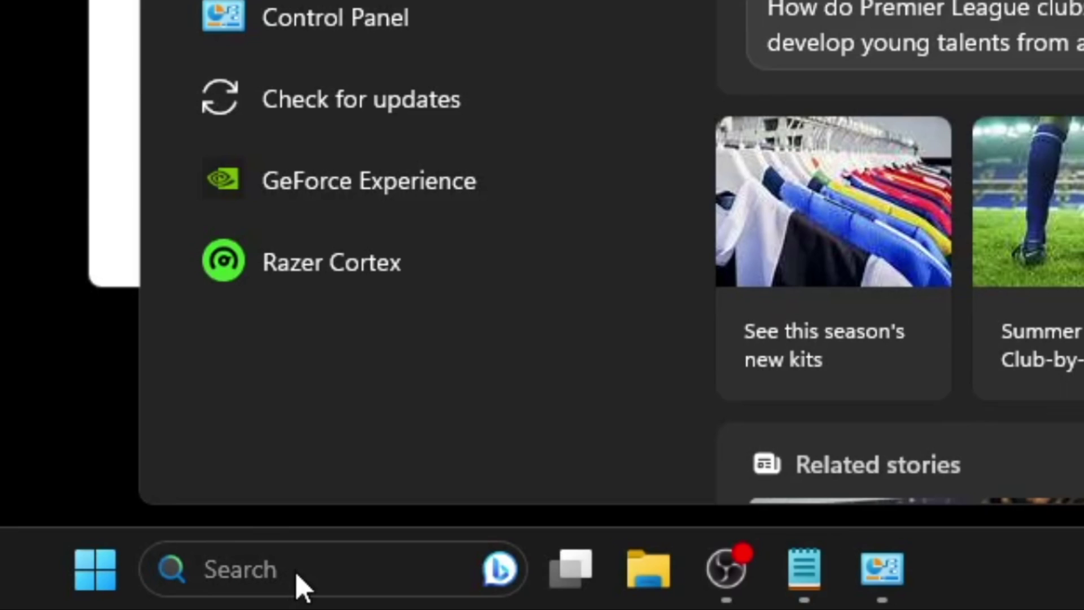
{"action": "type", "text": "cmd"}
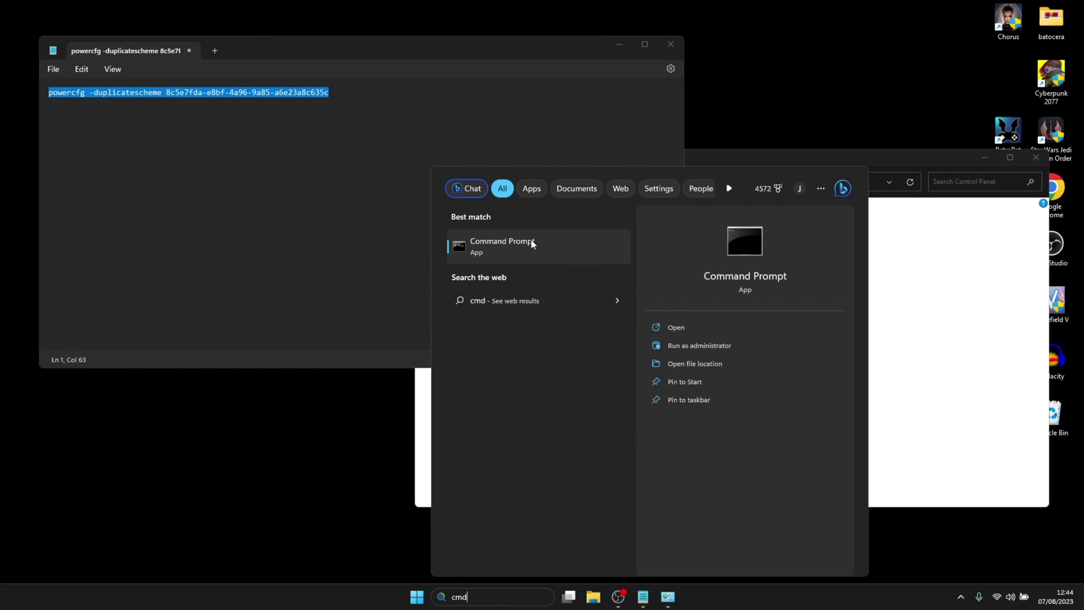
{"action": "left_click", "coordinate": [754, 345]}
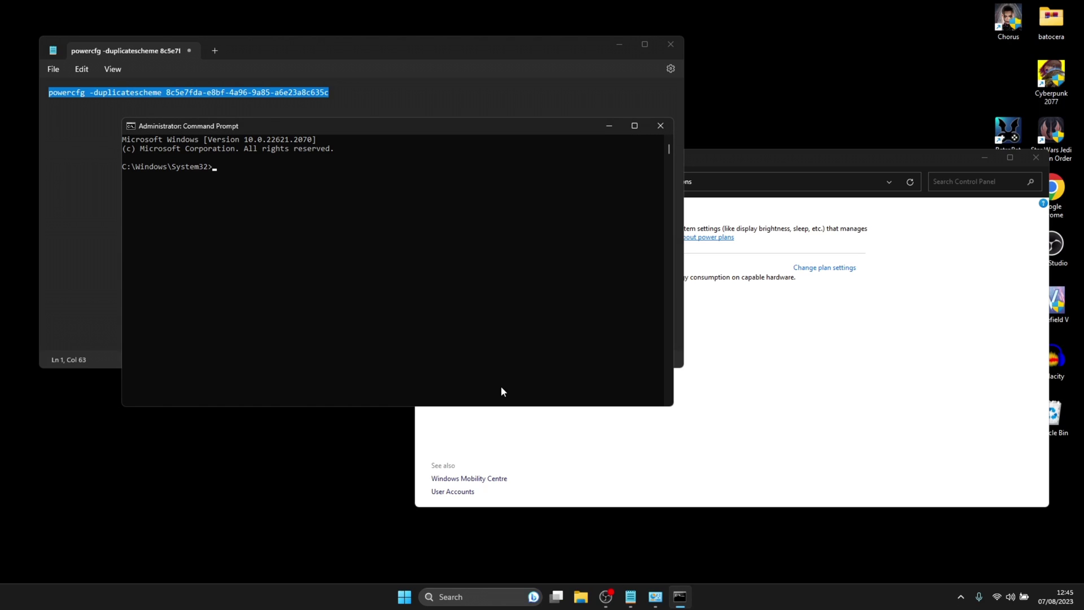
{"action": "key", "text": "ctrl+v"}
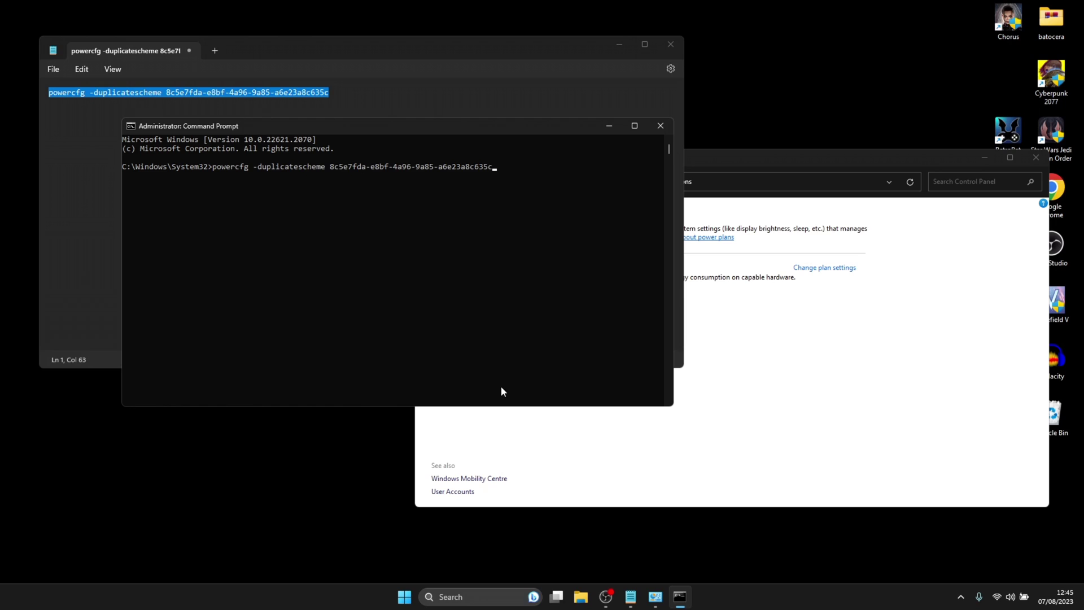
{"action": "key", "text": "Return"}
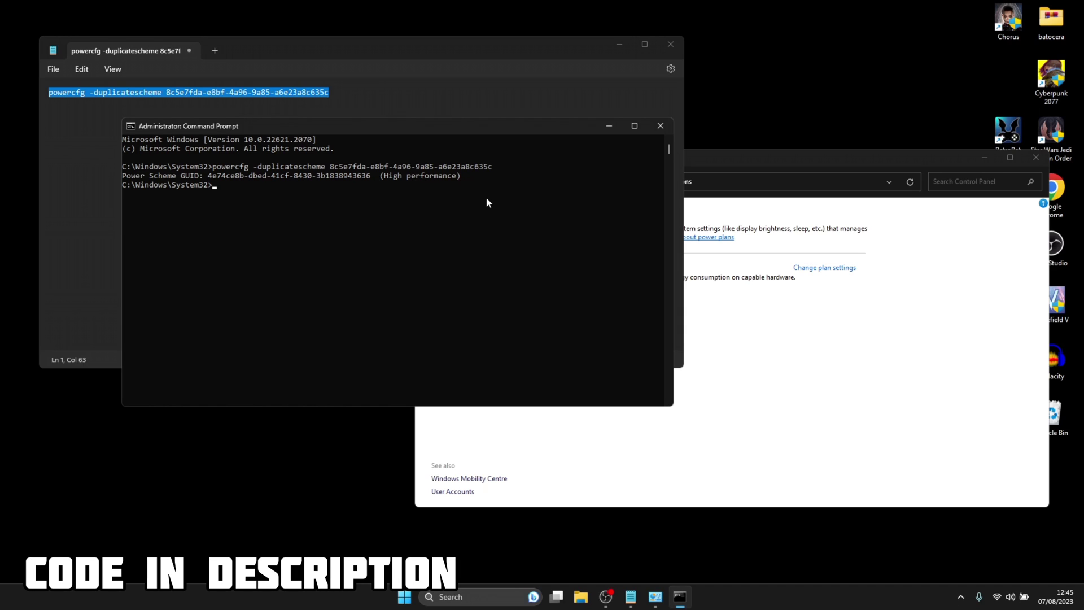
{"action": "left_click", "coordinate": [661, 126]}
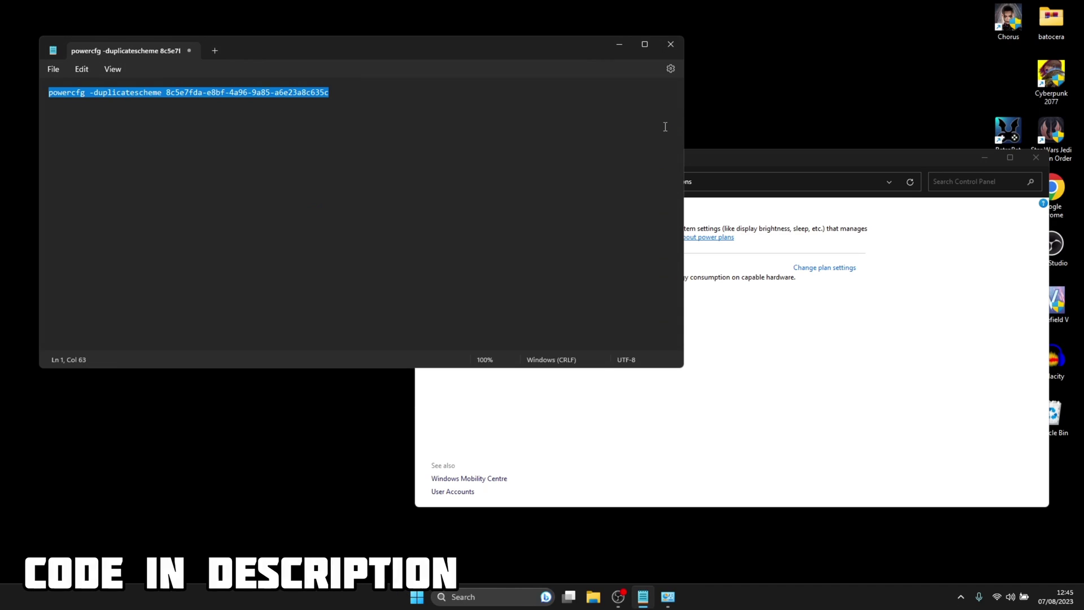
Keep Notepad open by cancelling its close, and bring Power Options to the front.
{"action": "left_click", "coordinate": [672, 45]}
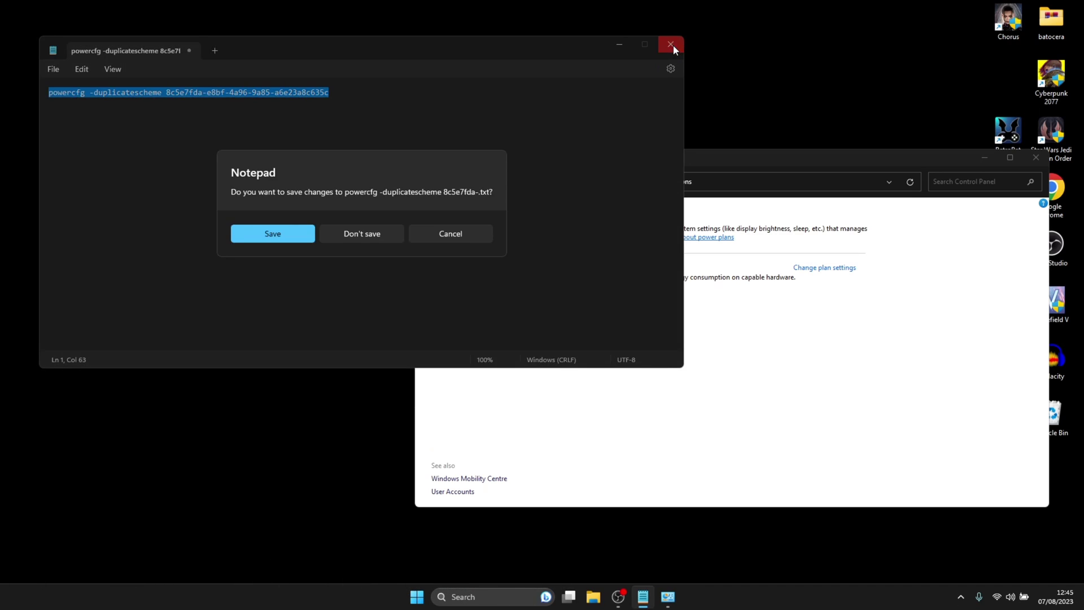
{"action": "left_click", "coordinate": [462, 229]}
{"action": "left_click", "coordinate": [850, 389]}
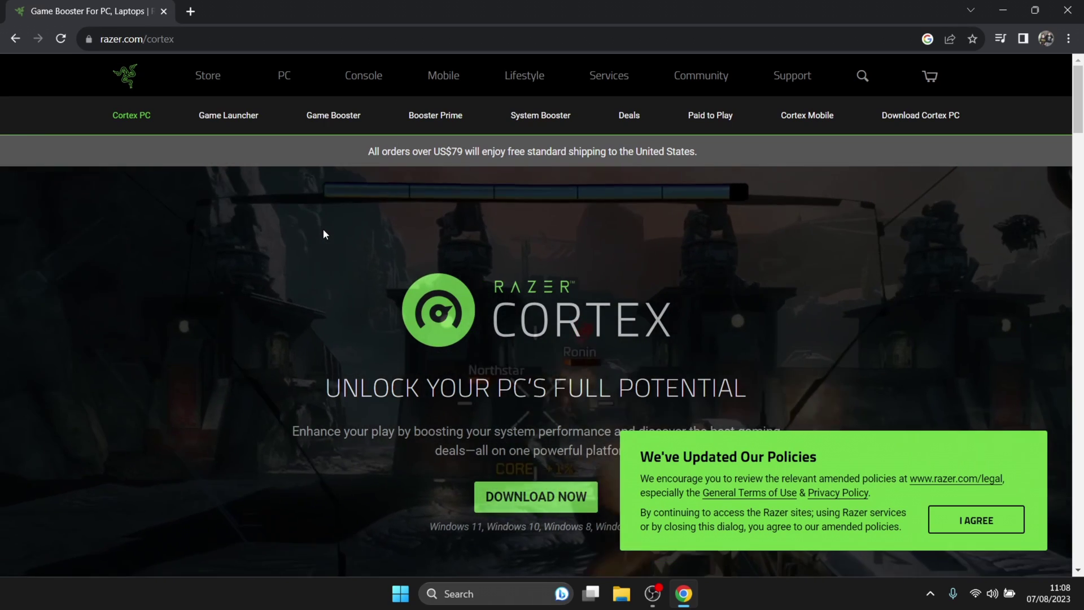
Close the Chrome window showing the Razer Cortex page with Alt+F4.
{"action": "key", "text": "alt+F4"}
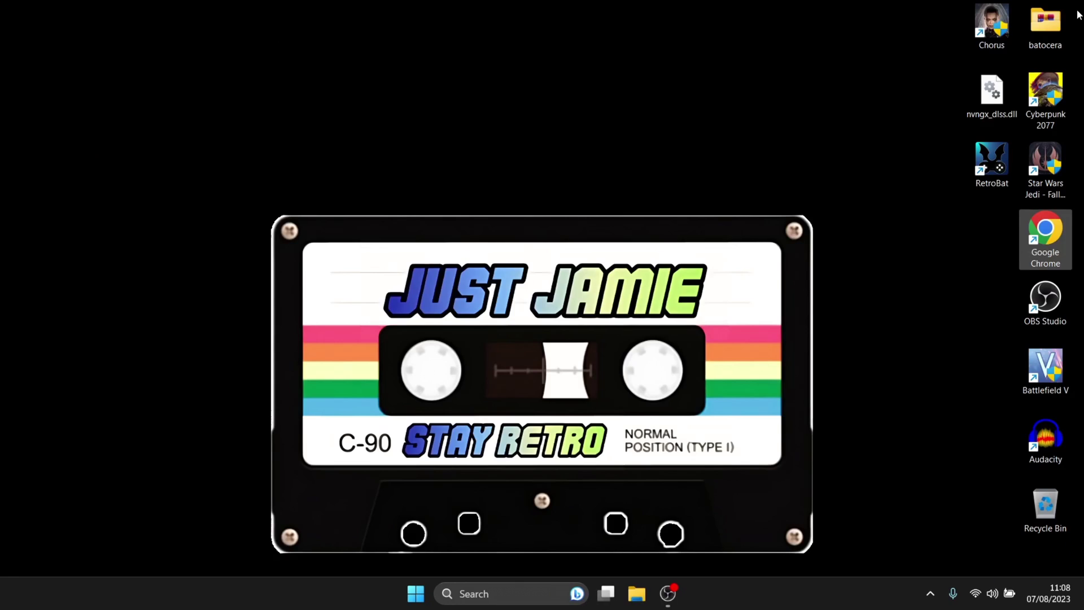
Launch Razer Cortex from a 'raz' search.
{"action": "left_click", "coordinate": [482, 596]}
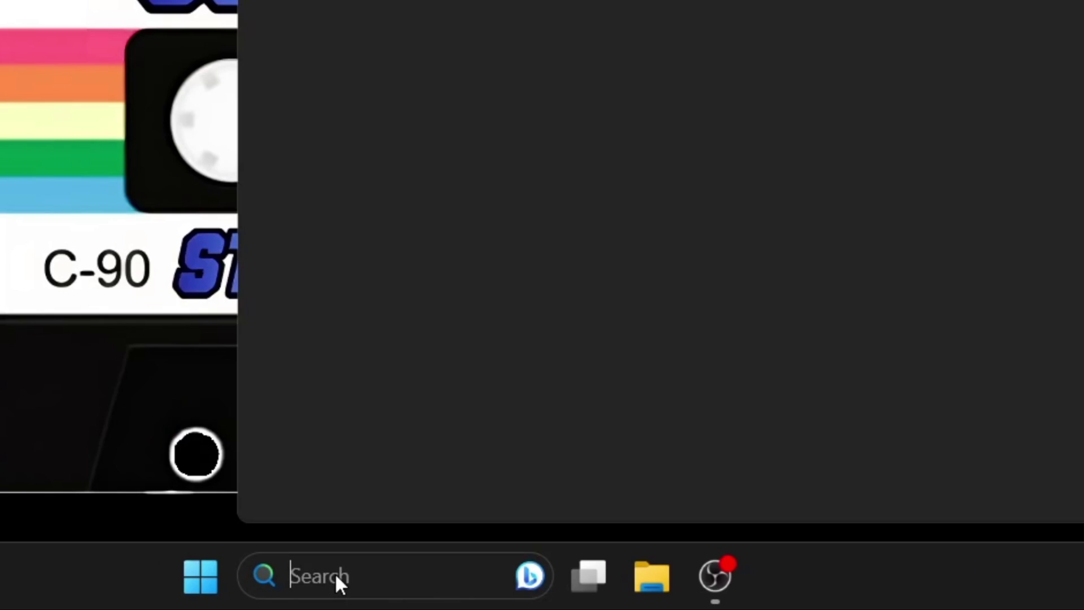
{"action": "type", "text": "razer Cortex"}
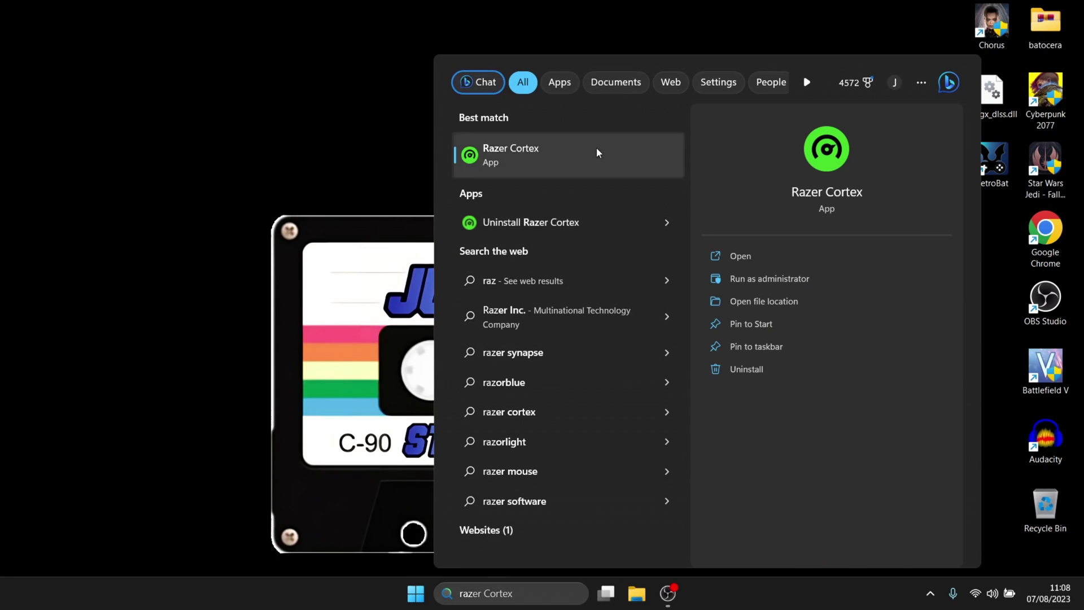
{"action": "left_click", "coordinate": [597, 151]}
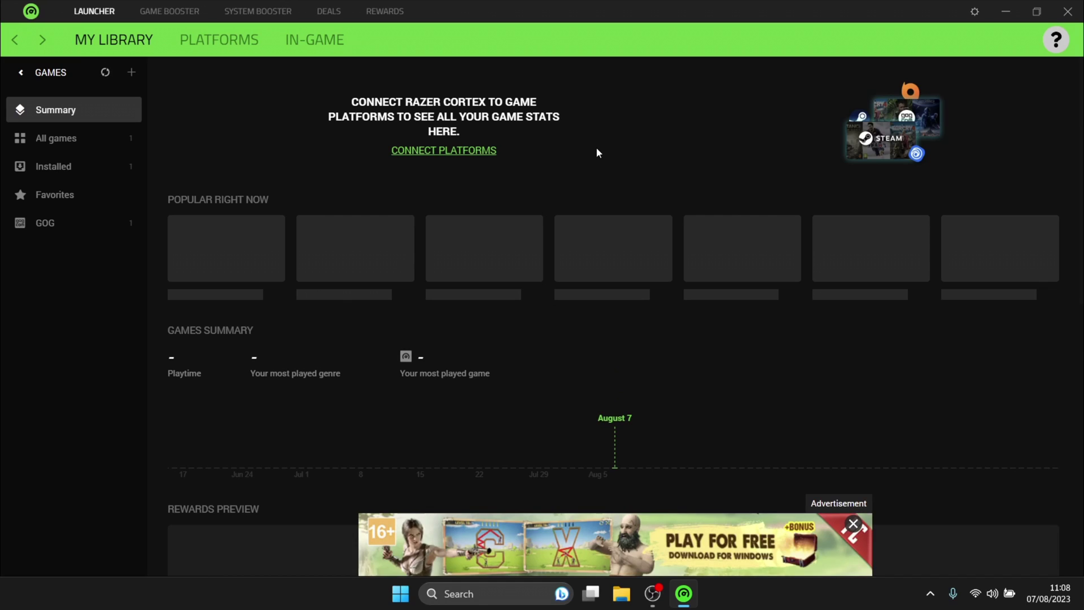
Run a game boost freeing 1.66 GB of memory, then close Razer Cortex.
{"action": "left_click", "coordinate": [180, 13]}
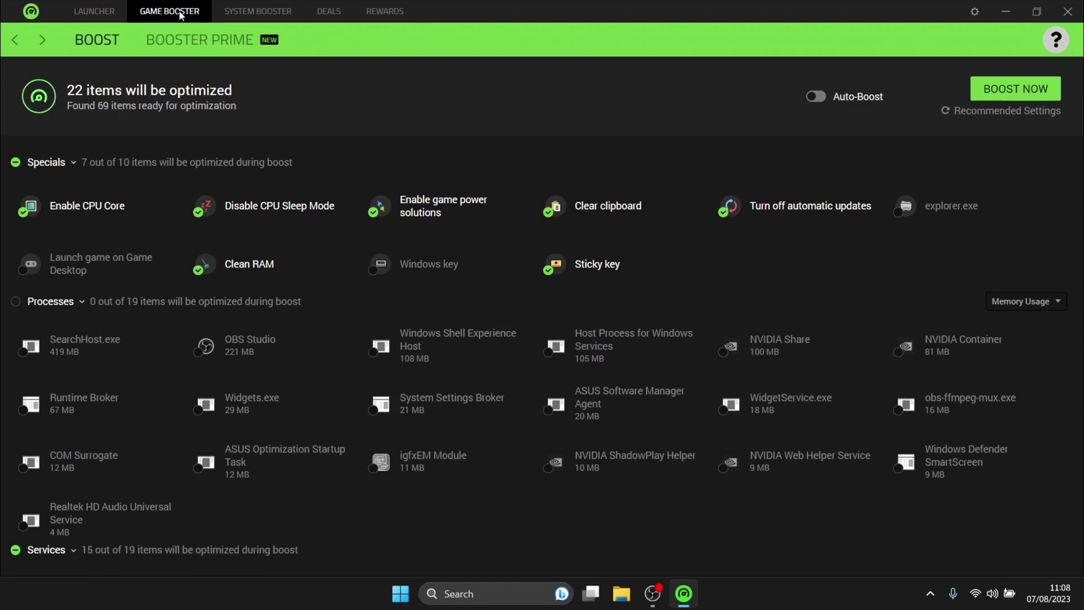
{"action": "left_click", "coordinate": [1006, 96]}
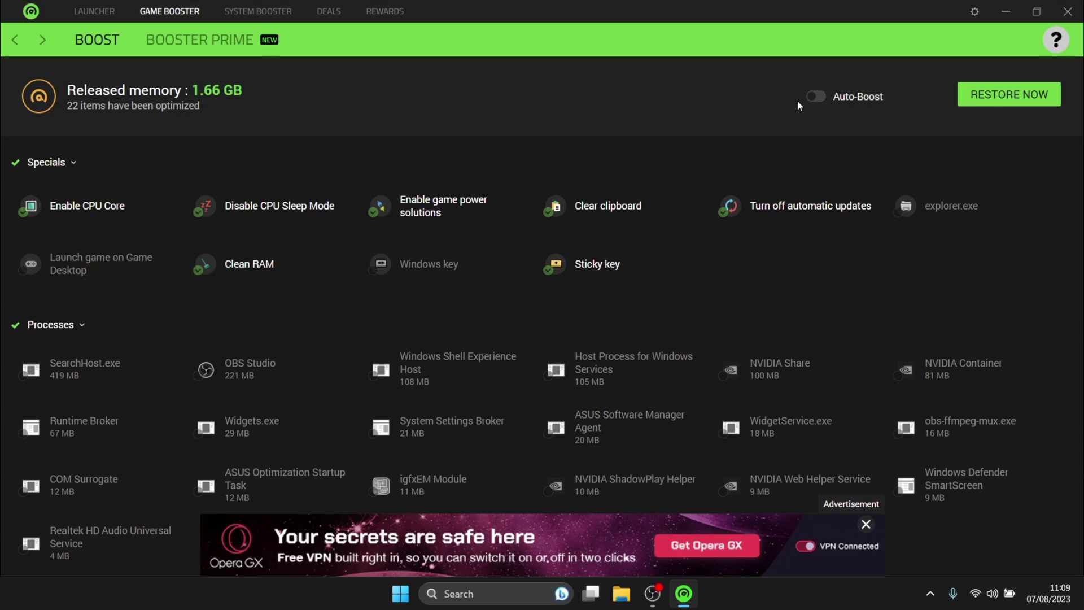
{"action": "left_click", "coordinate": [1068, 11]}
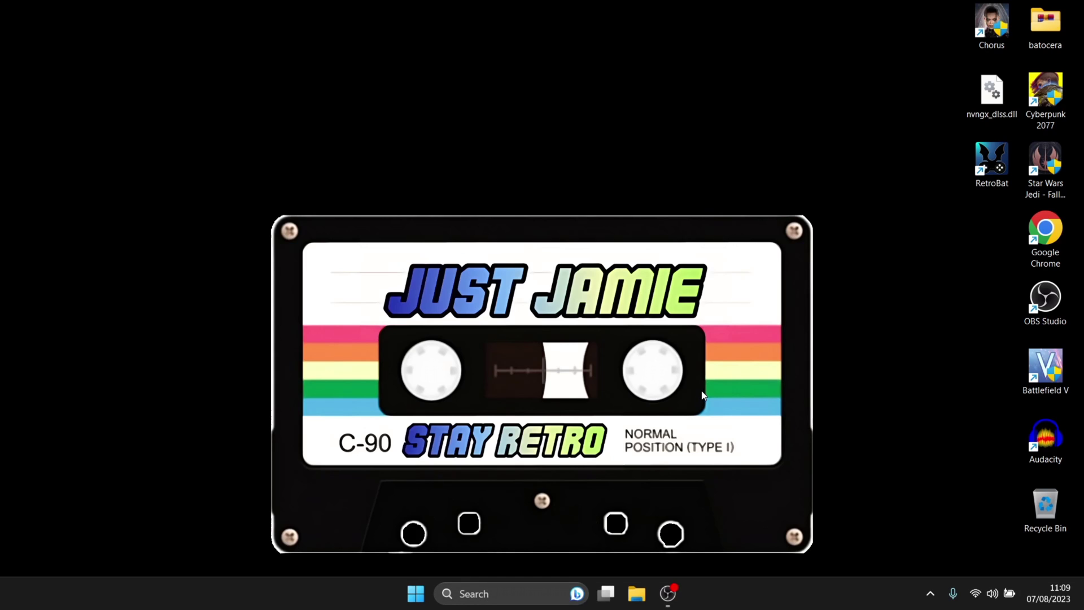
Launch GeForce Experience via a 'ge' search and check its Drivers tab for a newer driver than Studio 536.67.
{"action": "left_click", "coordinate": [528, 592]}
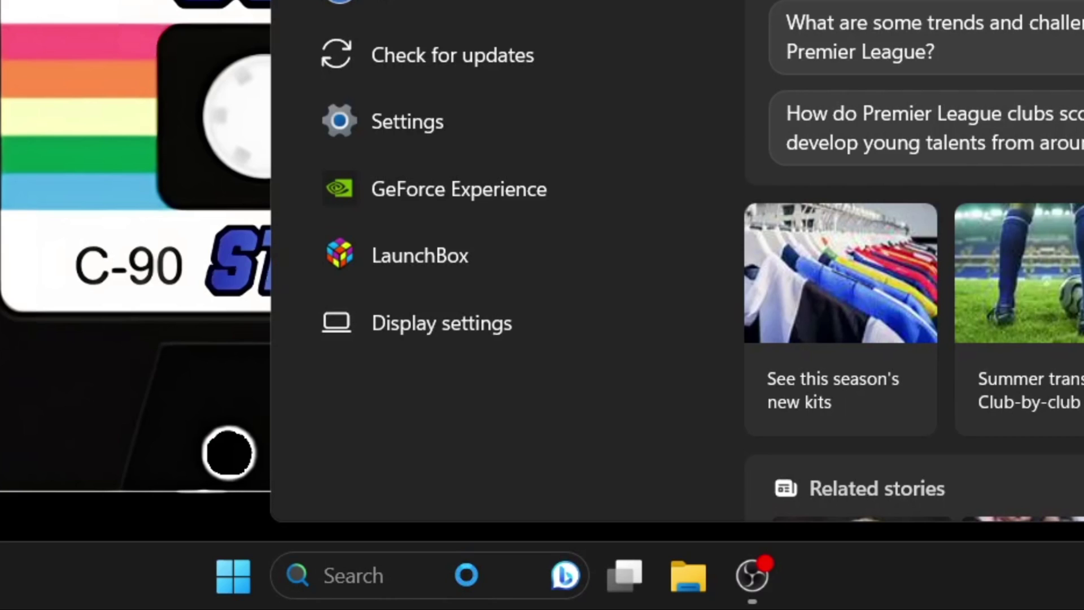
{"action": "type", "text": "ge"}
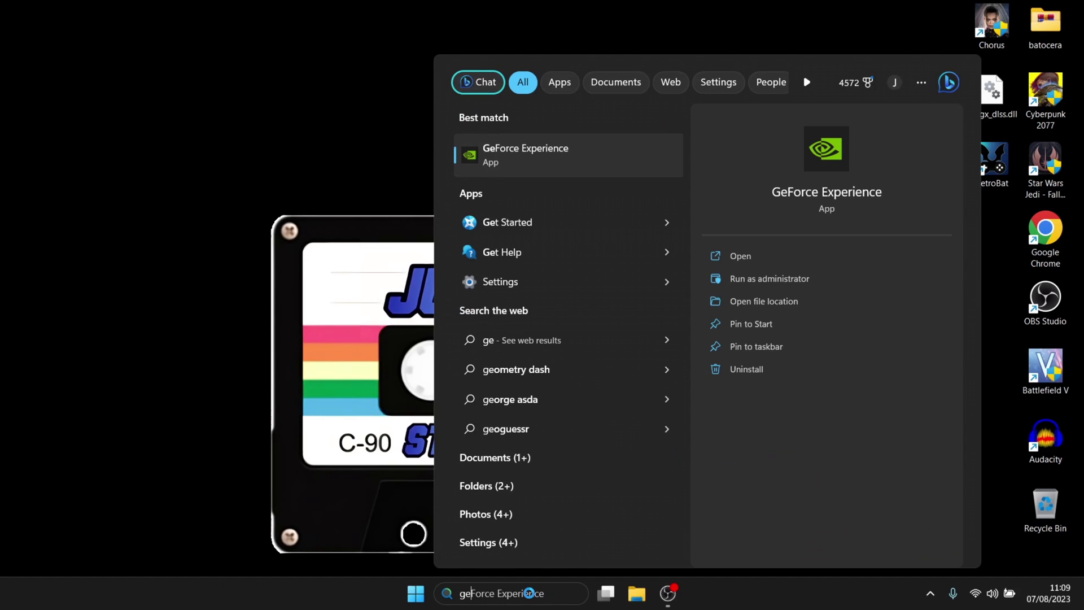
{"action": "left_click", "coordinate": [566, 152]}
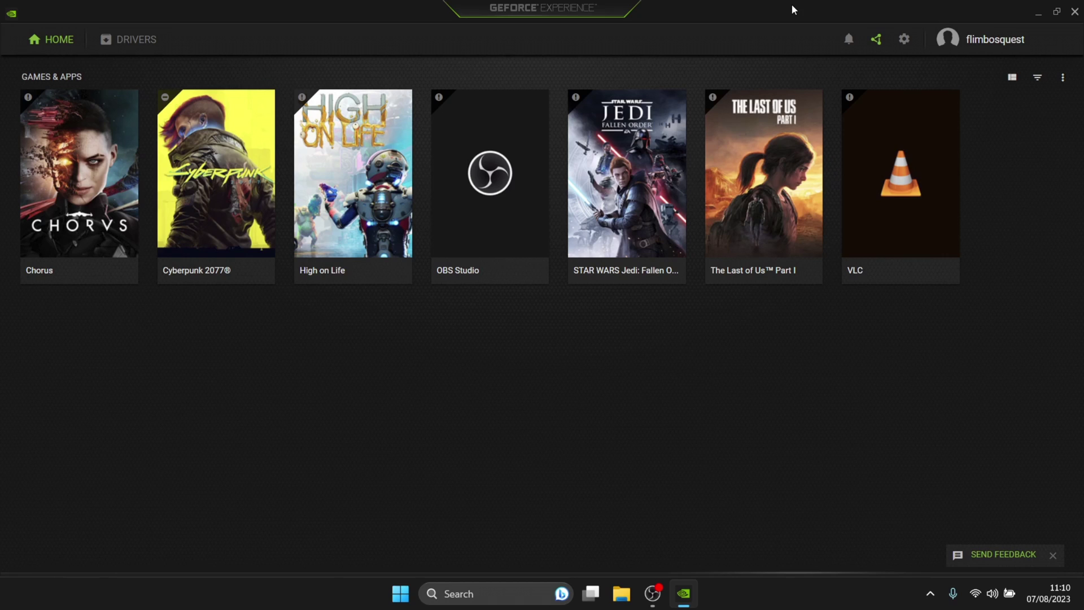
{"action": "left_click", "coordinate": [146, 42]}
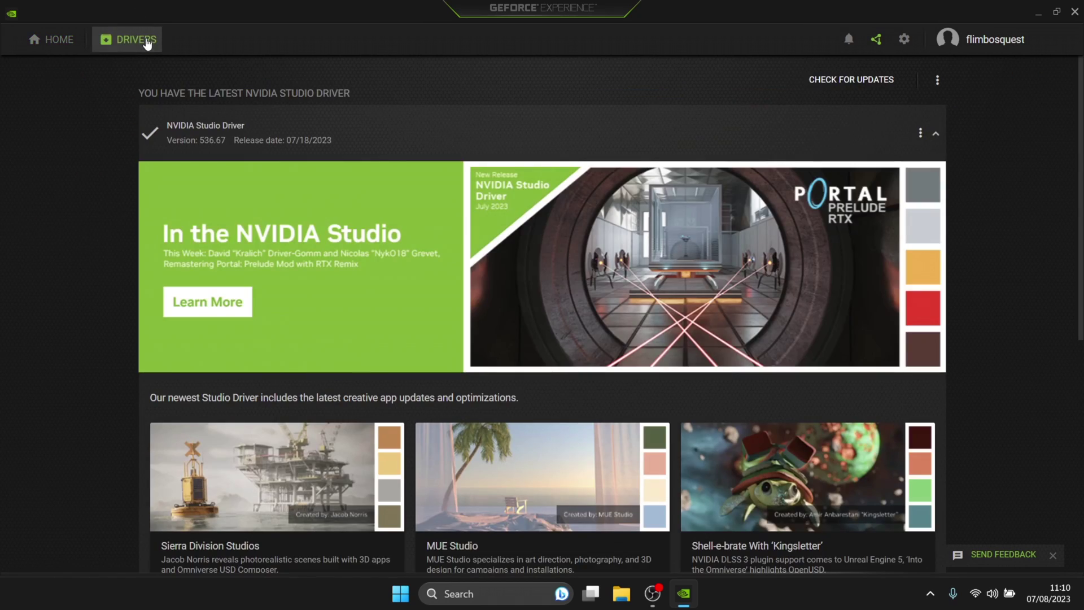
{"action": "left_click", "coordinate": [854, 83]}
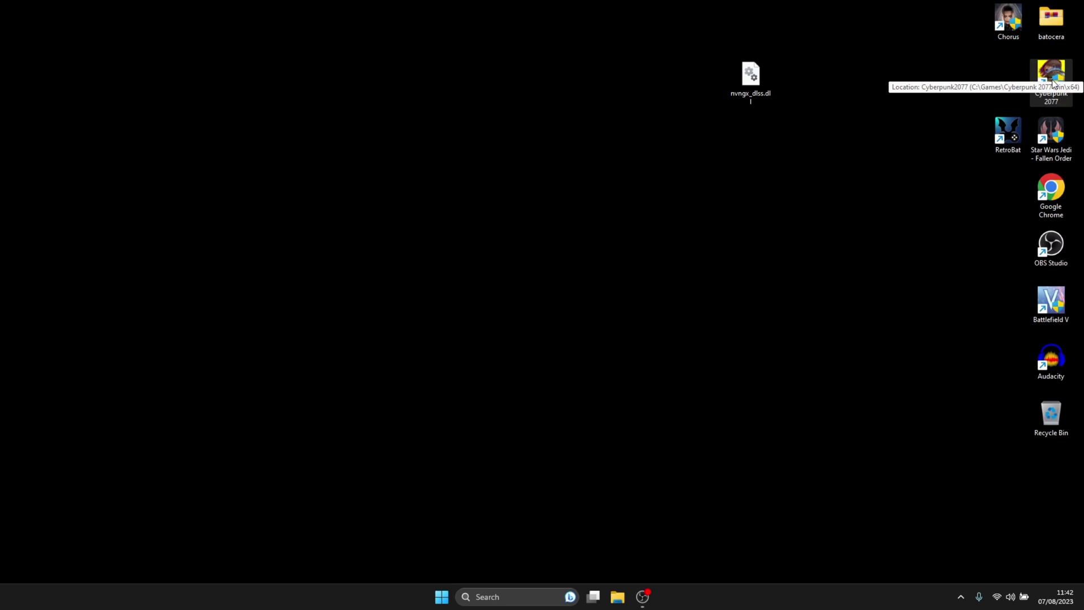
Open Cyberpunk 2077's install folder from its desktop shortcut.
{"action": "right_click", "coordinate": [1054, 85]}
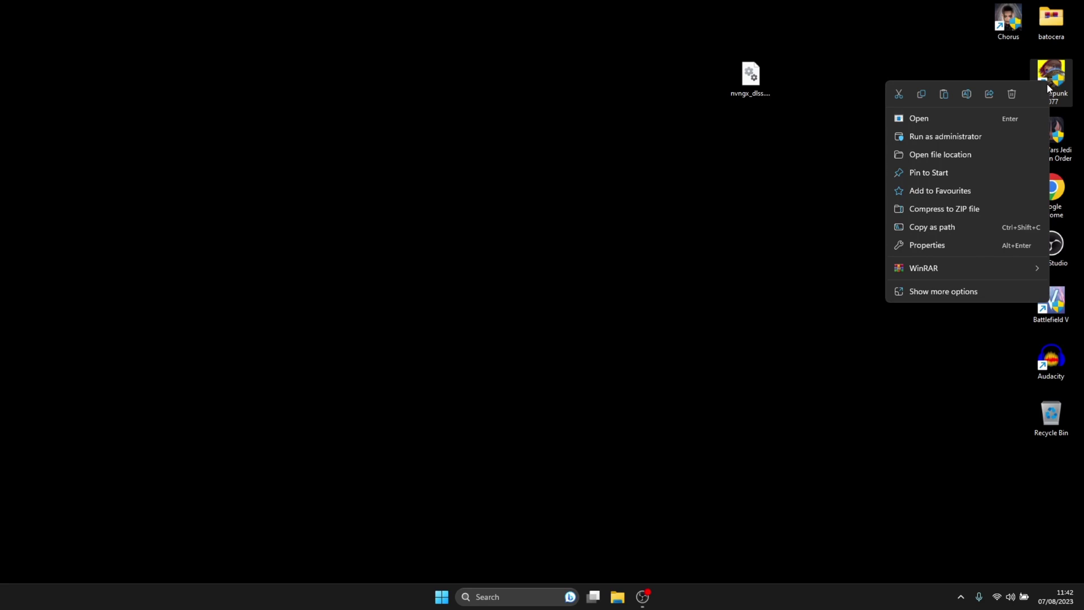
{"action": "left_click", "coordinate": [933, 156]}
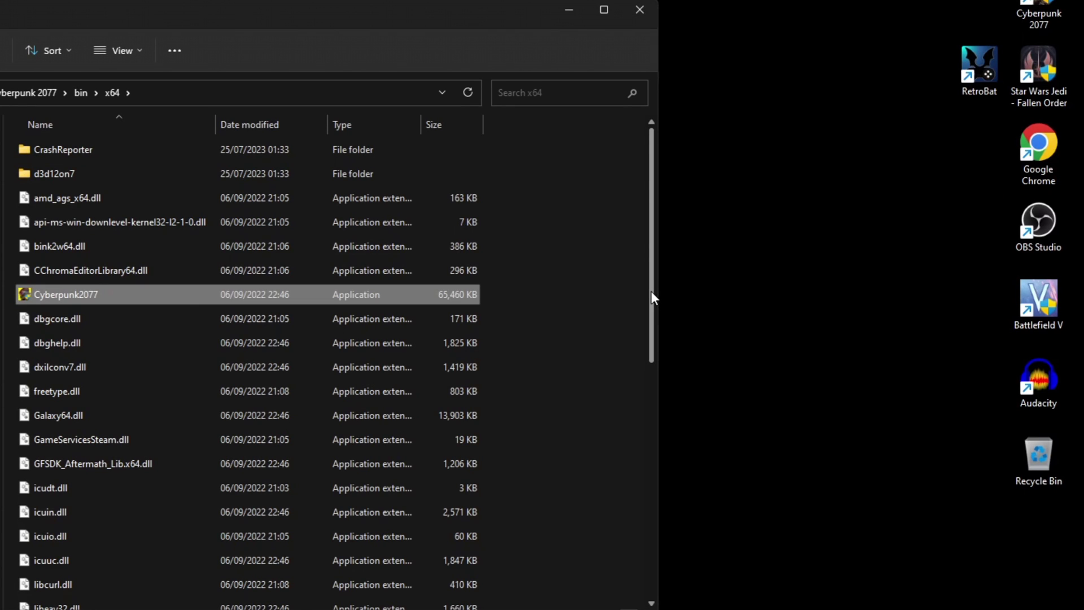
{"action": "left_click_drag", "start_coordinate": [652, 290], "coordinate": [675, 491]}
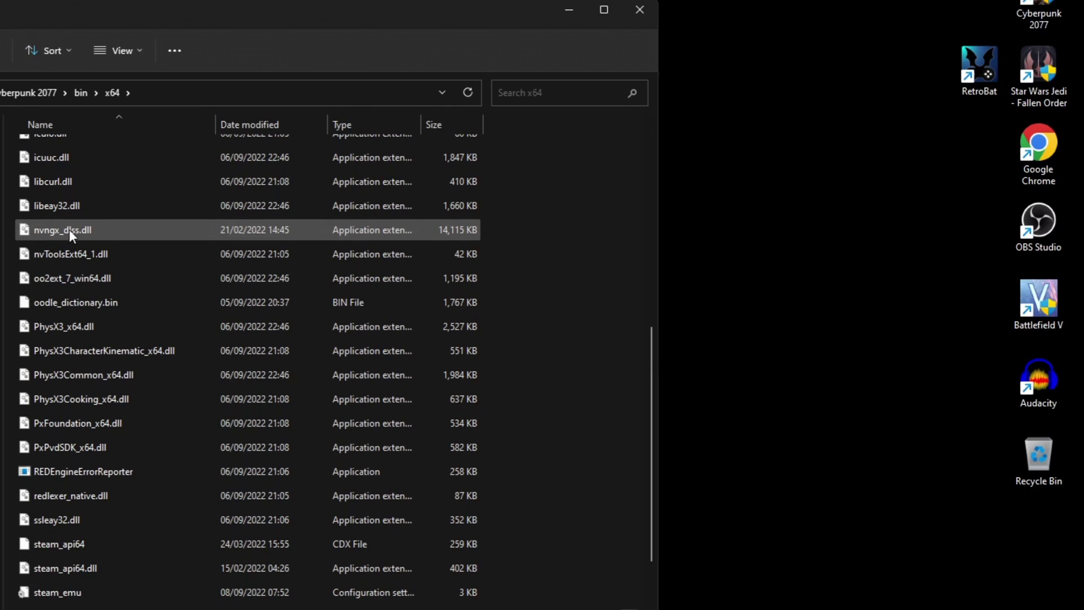
Drag the desktop nvngx_dlss.dll into the bin\x64 folder, replacing the existing file.
{"action": "mouse_move", "coordinate": [114, 232]}
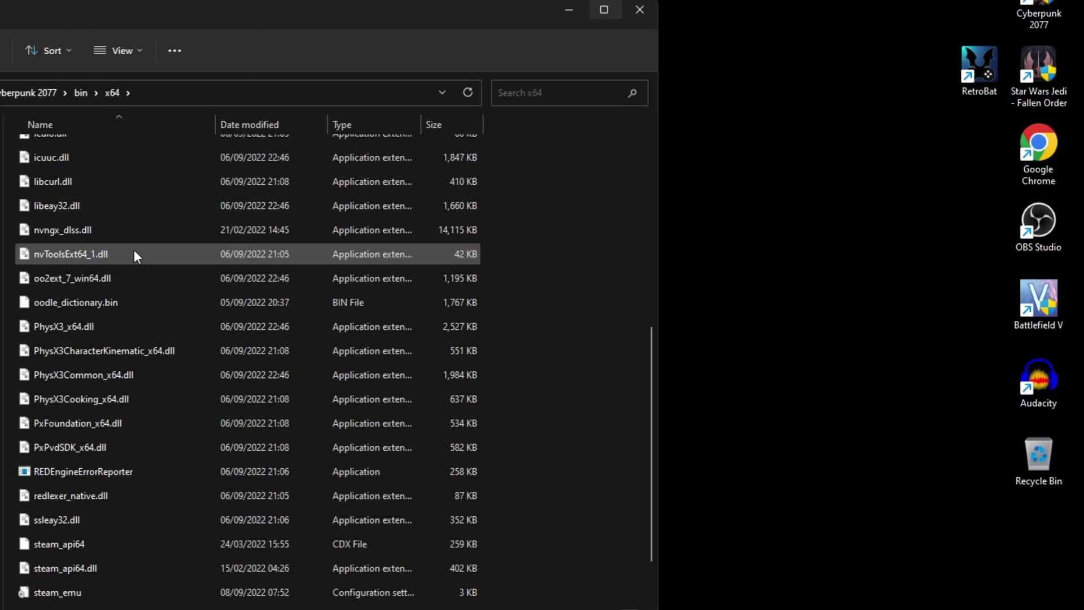
{"action": "left_click_drag", "start_coordinate": [142, 232], "coordinate": [617, 0]}
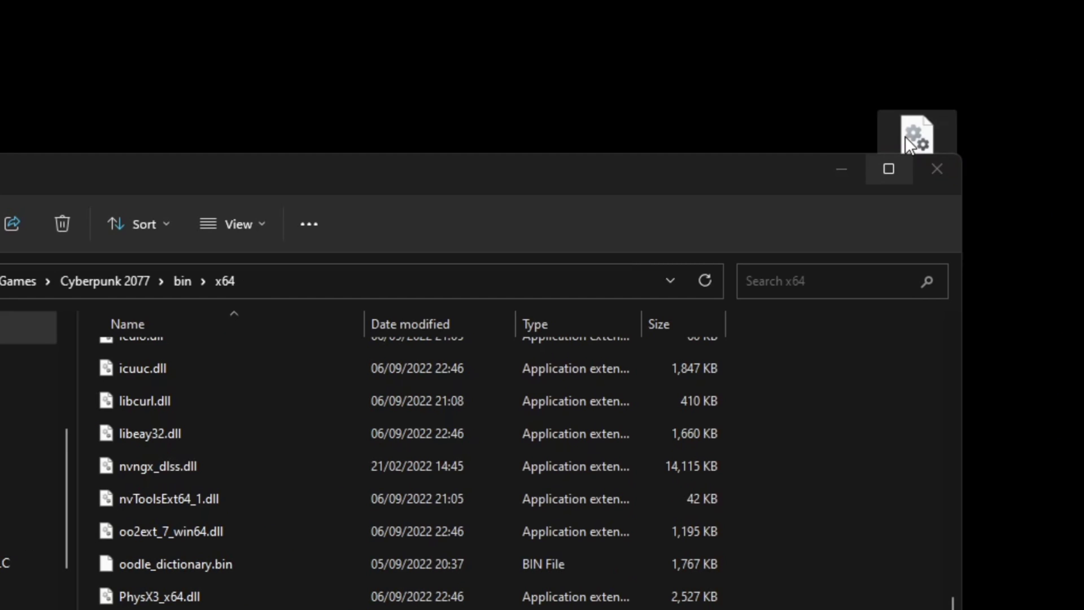
{"action": "left_click_drag", "start_coordinate": [909, 144], "coordinate": [932, 0]}
{"action": "left_click_drag", "start_coordinate": [931, 0], "coordinate": [818, 543]}
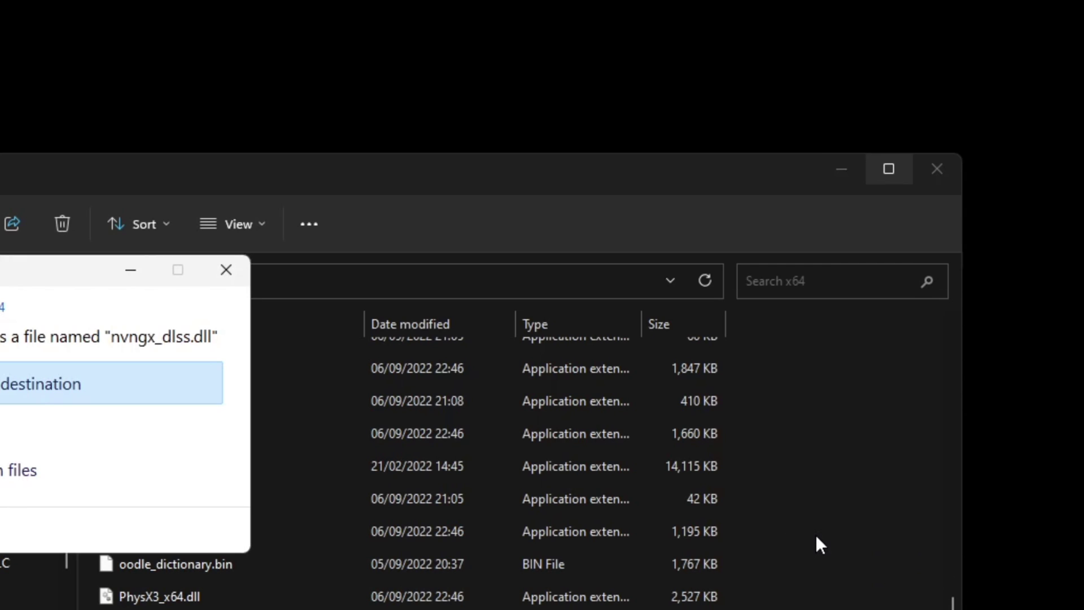
{"action": "left_click", "coordinate": [37, 390]}
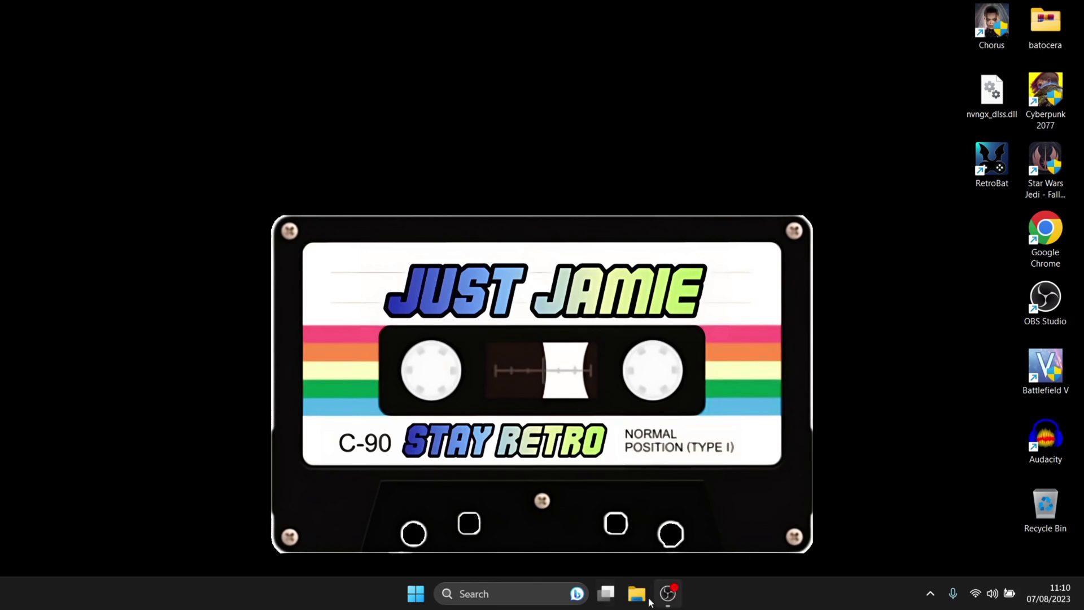
Open Windows Update from taskbar search and run a check, which reports the PC is up to date.
{"action": "left_click", "coordinate": [471, 593]}
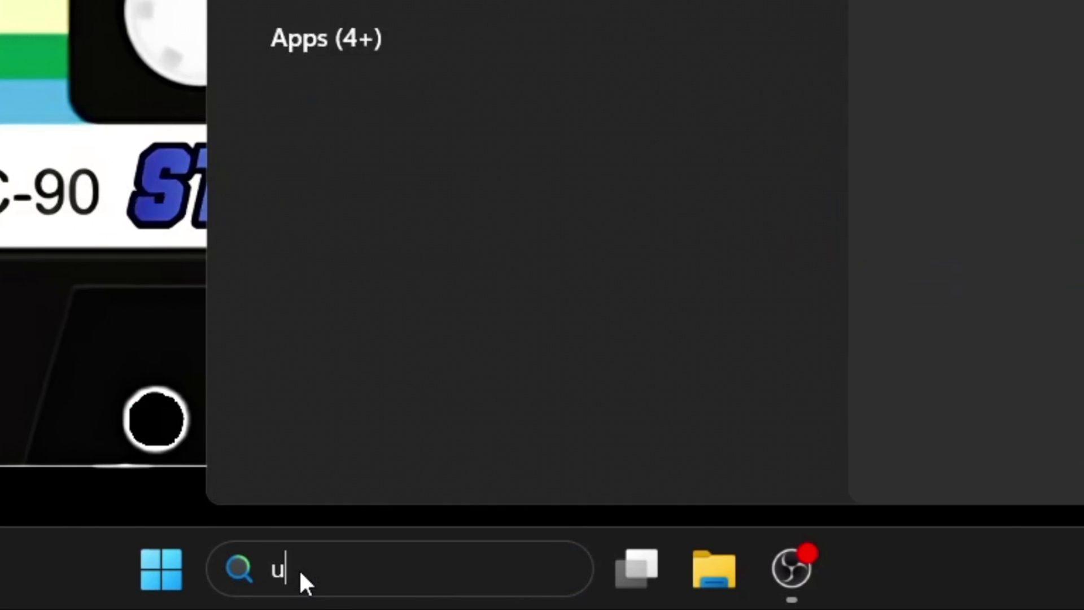
{"action": "type", "text": "p"}
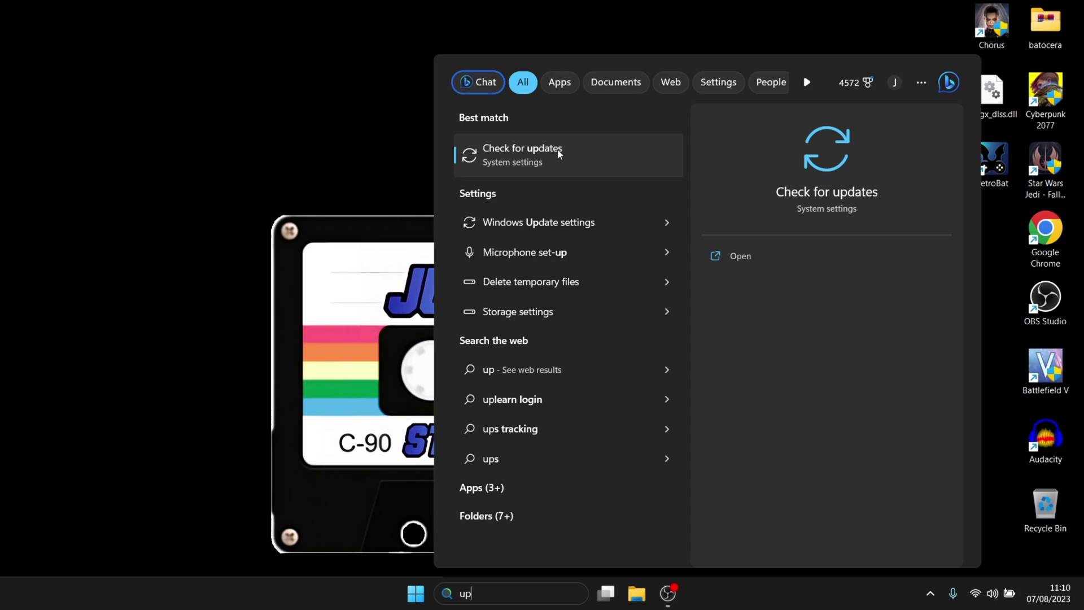
{"action": "left_click", "coordinate": [557, 151]}
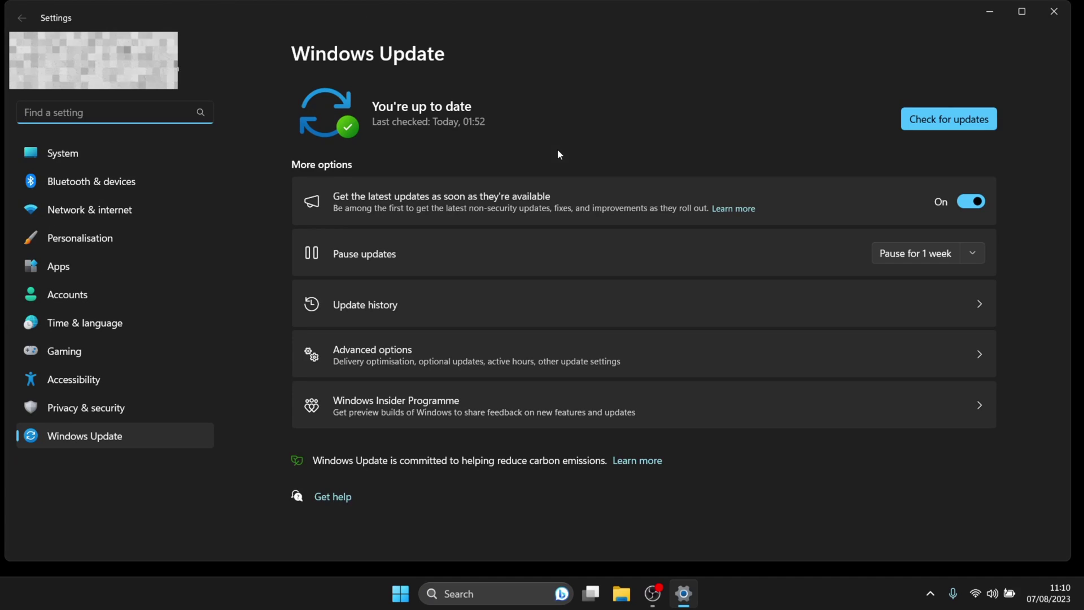
{"action": "left_click", "coordinate": [951, 121]}
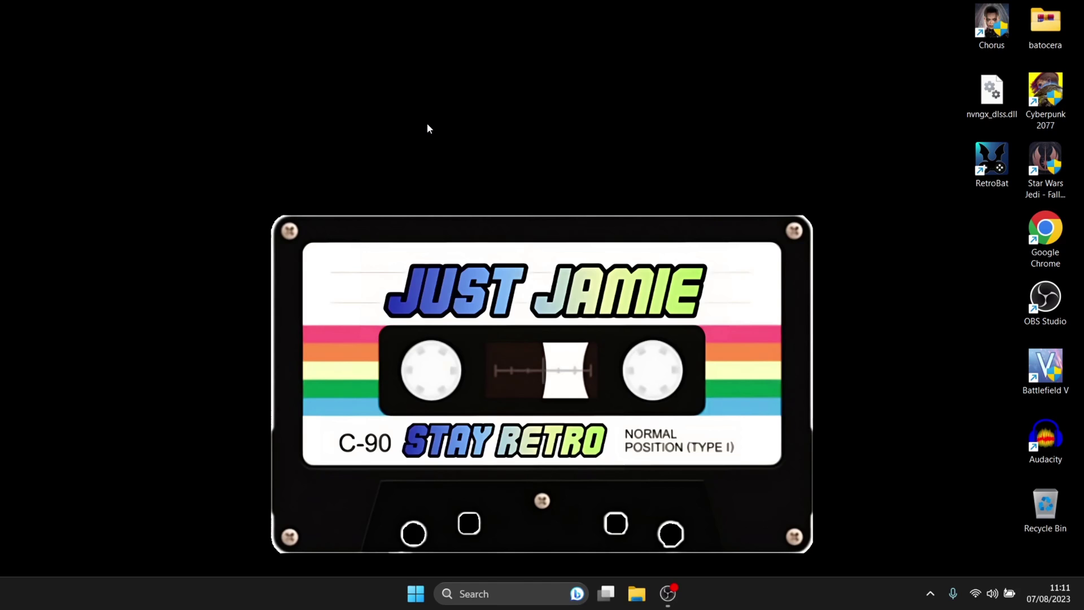
Open Display settings from the desktop and change the scale from 125% to 100%.
{"action": "right_click", "coordinate": [397, 131]}
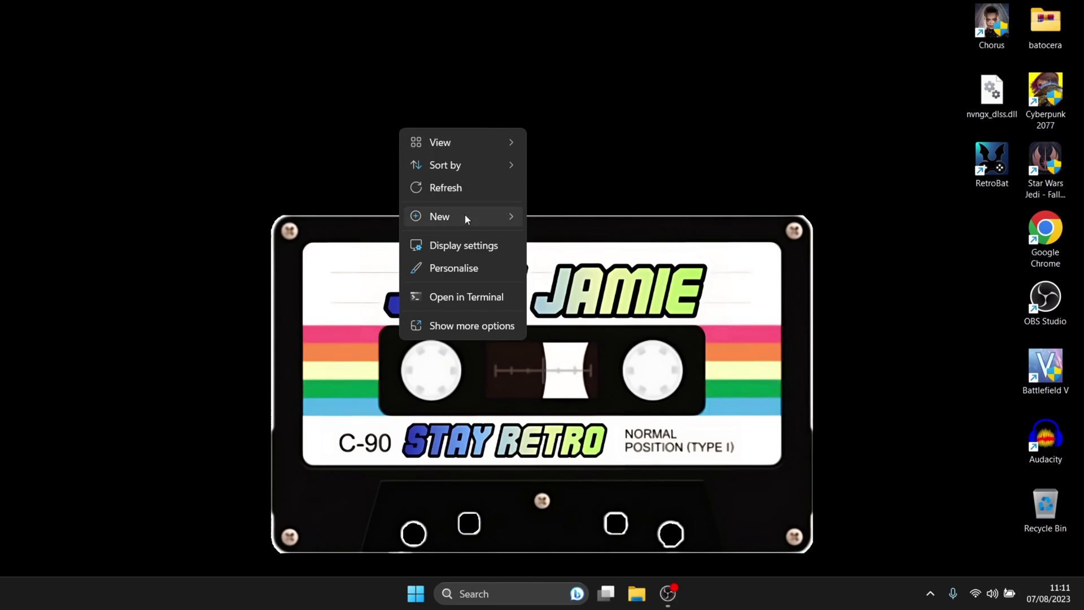
{"action": "left_click", "coordinate": [506, 245]}
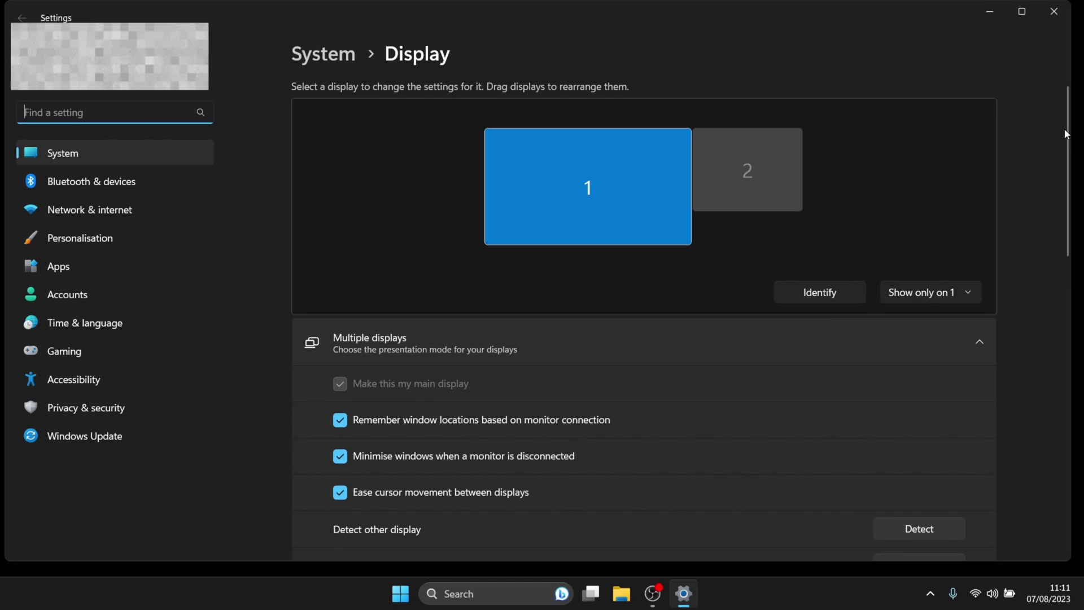
{"action": "left_click_drag", "start_coordinate": [1066, 200], "coordinate": [1065, 392]}
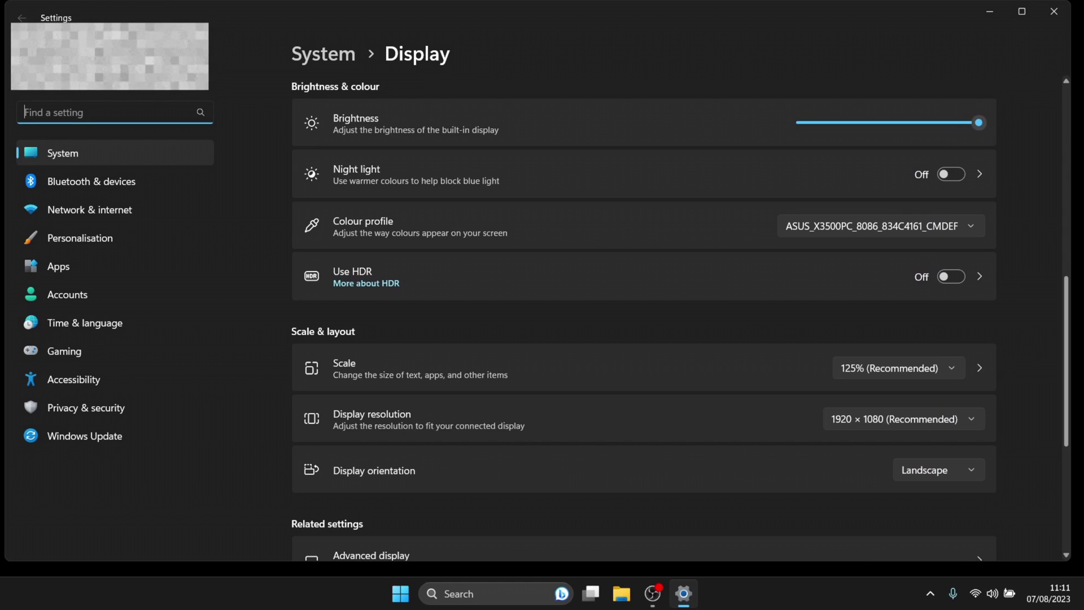
{"action": "left_click", "coordinate": [943, 371]}
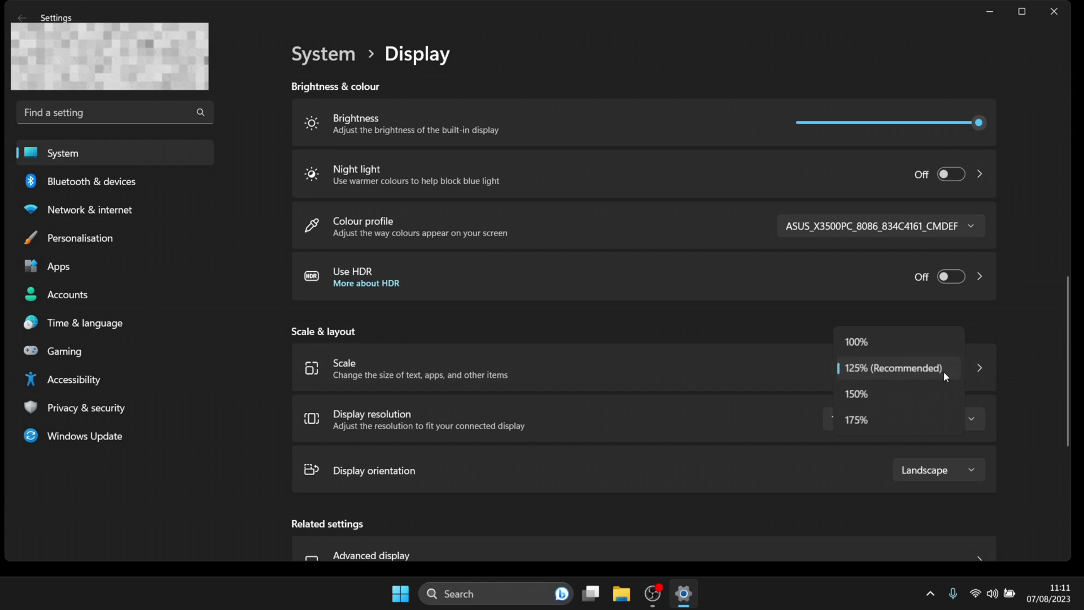
{"action": "left_click", "coordinate": [895, 342]}
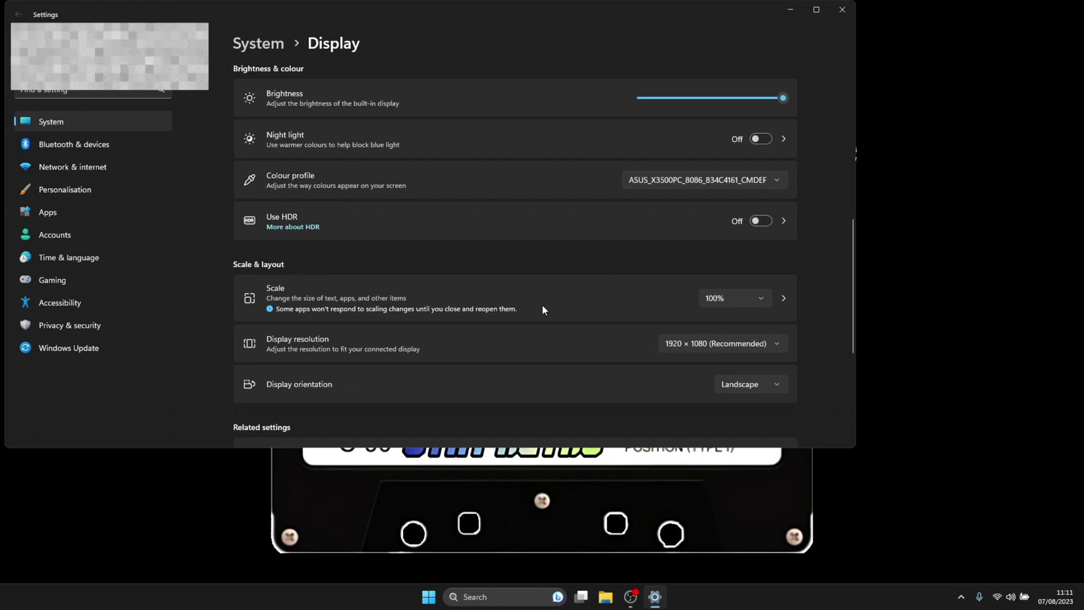
Keep the display resolution at 1920 × 1080.
{"action": "left_click_drag", "start_coordinate": [574, 16], "coordinate": [664, 75]}
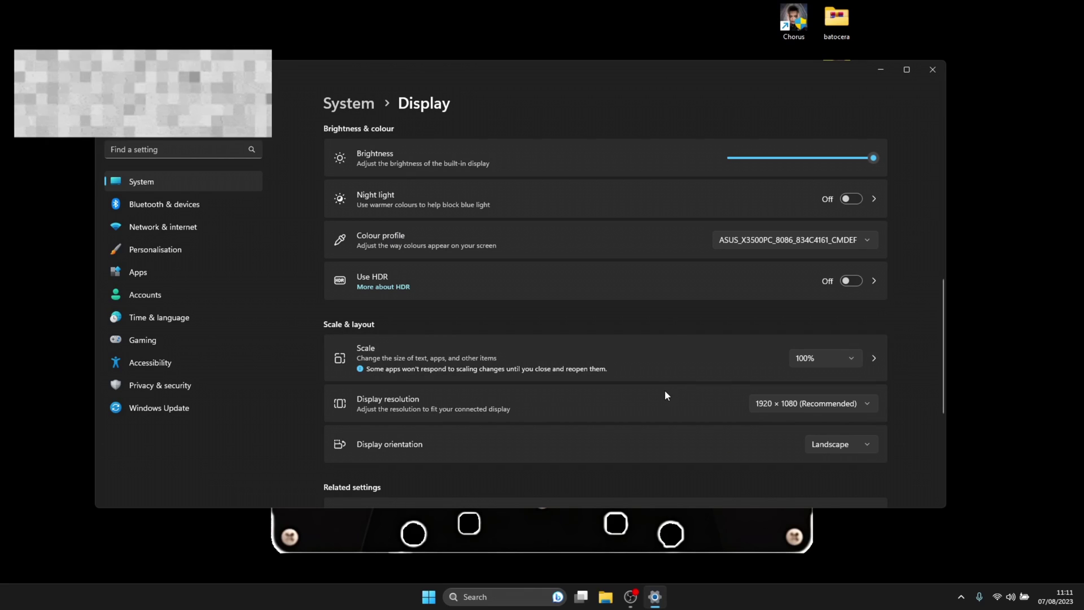
{"action": "left_click", "coordinate": [816, 403]}
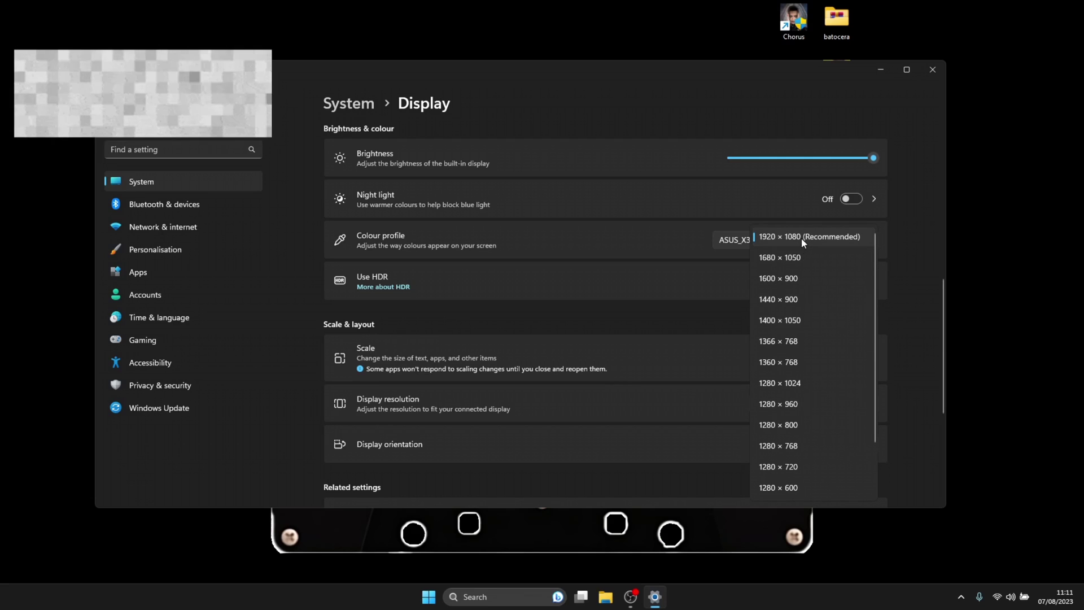
{"action": "left_click", "coordinate": [820, 237]}
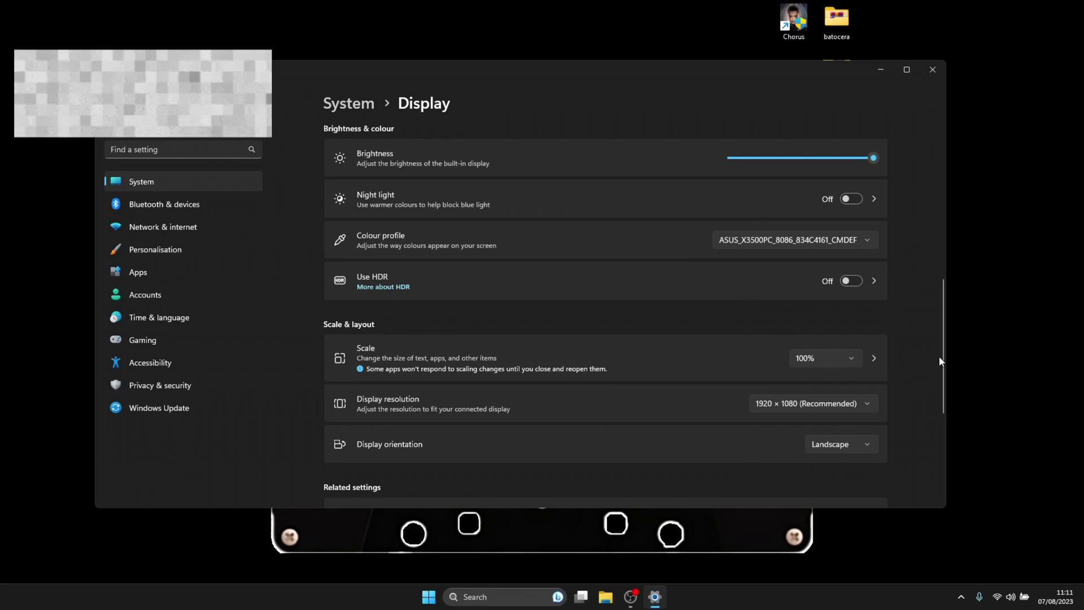
{"action": "scroll", "coordinate": [942, 358], "scroll_direction": "down", "scroll_amount": 1}
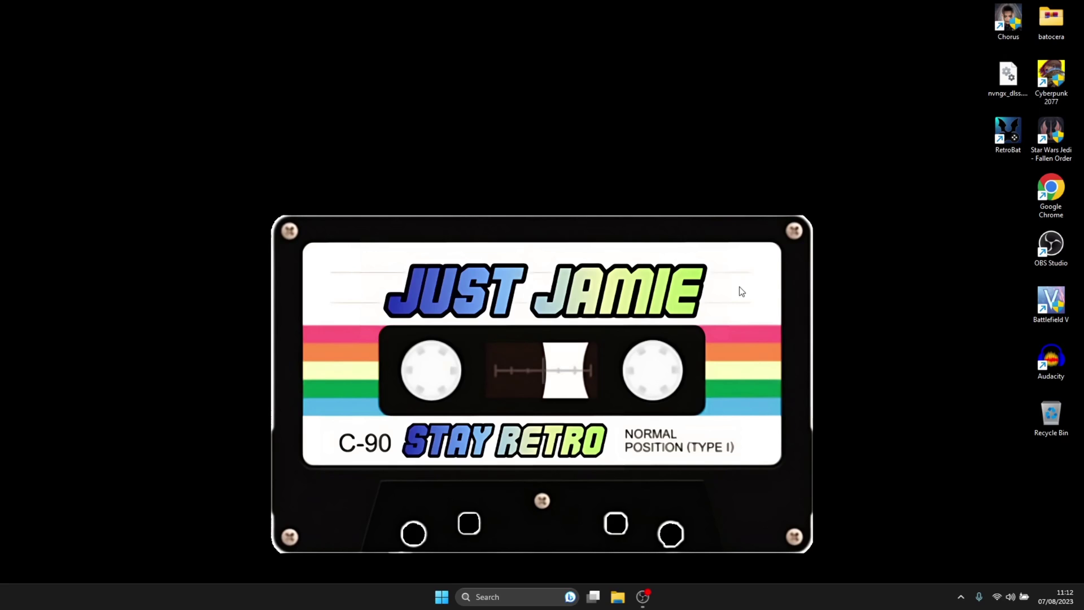
Set the desktop background to a lavender Solid colour instead of the cassette picture.
{"action": "right_click", "coordinate": [379, 133]}
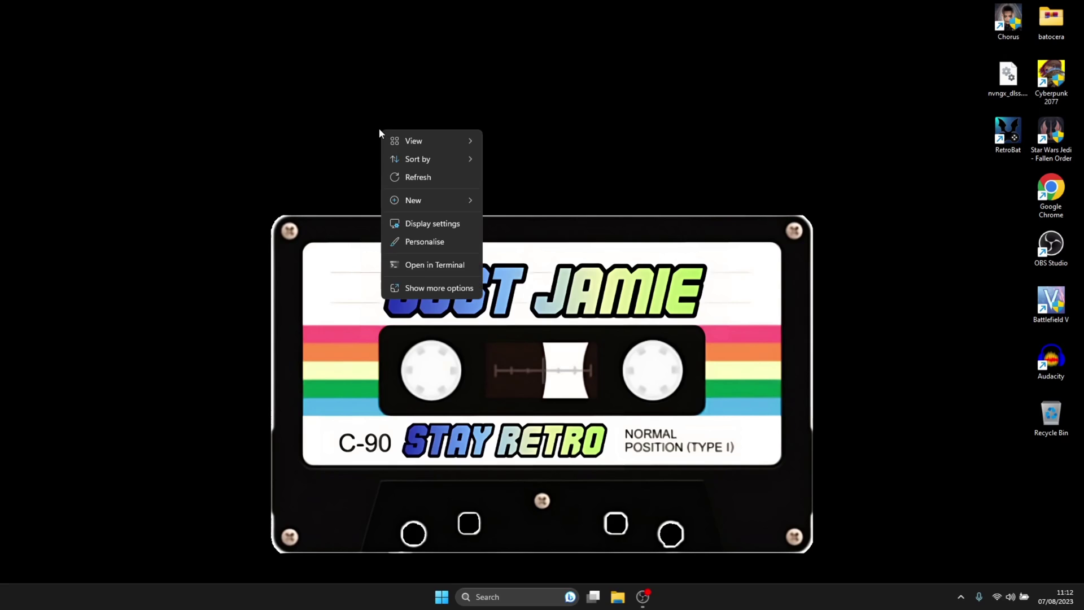
{"action": "left_click", "coordinate": [432, 241]}
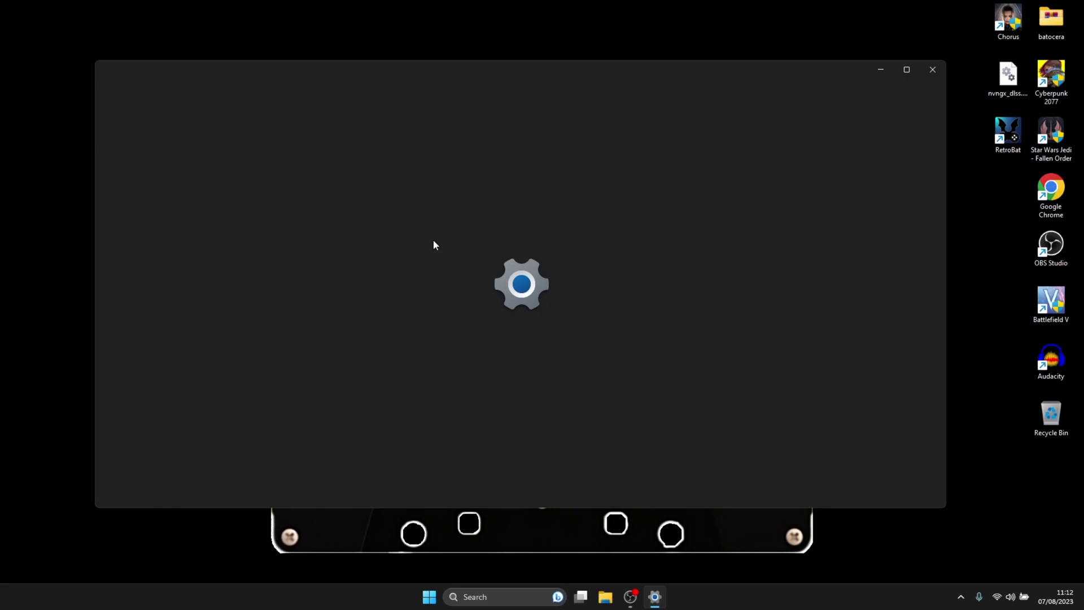
{"action": "left_click", "coordinate": [907, 69]}
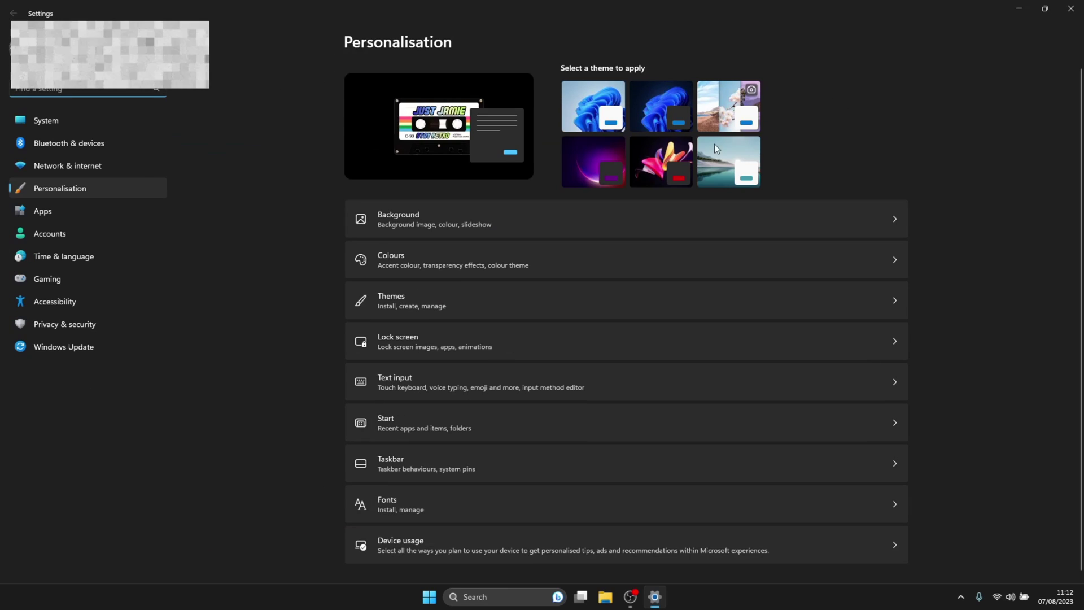
{"action": "left_click", "coordinate": [618, 218]}
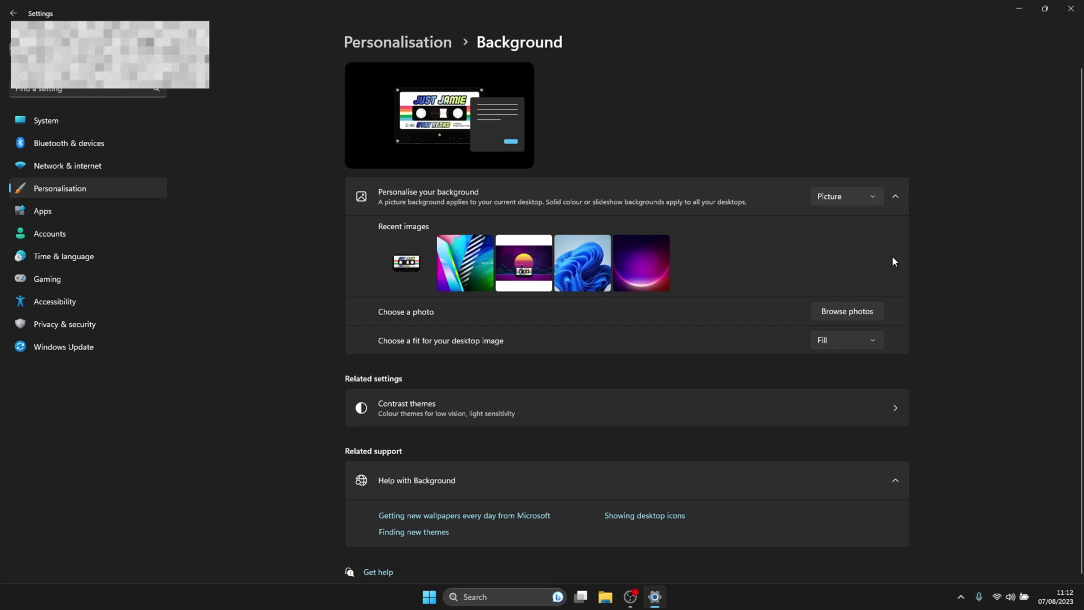
{"action": "left_click", "coordinate": [855, 195]}
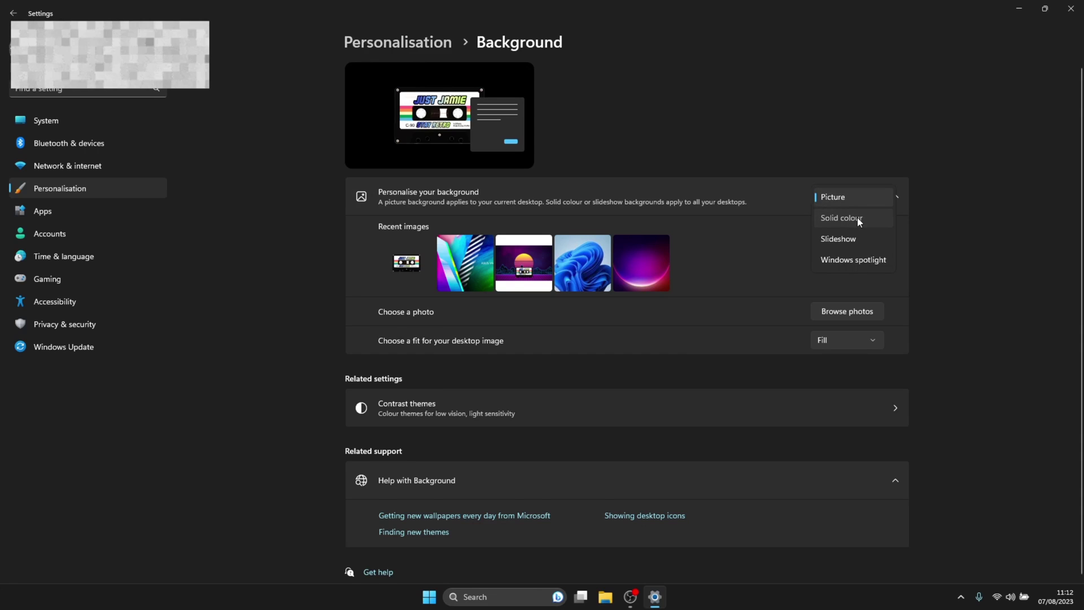
{"action": "left_click", "coordinate": [857, 218]}
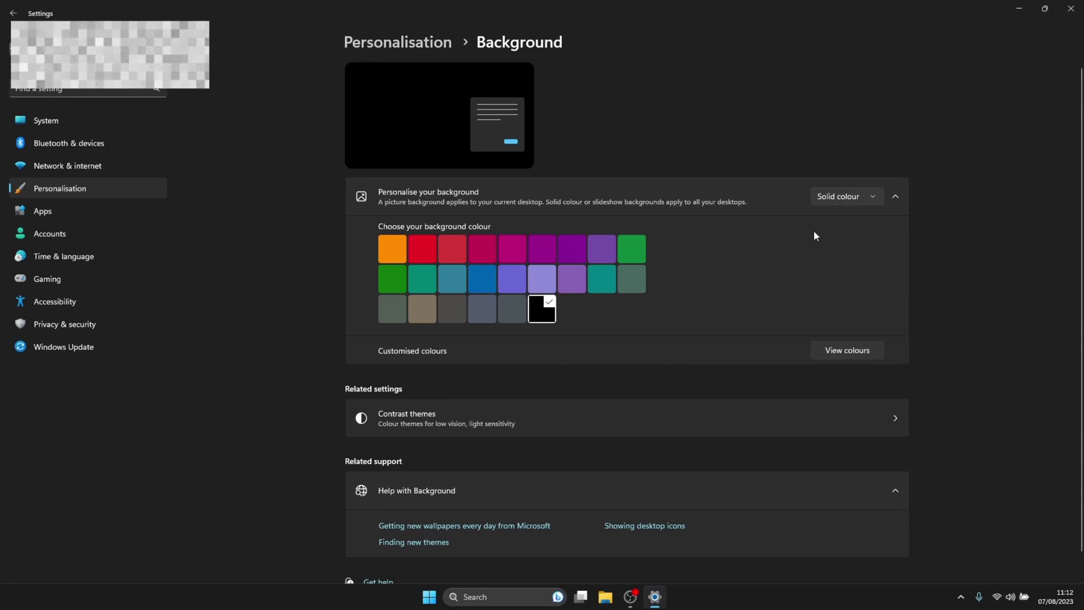
{"action": "left_click", "coordinate": [549, 285]}
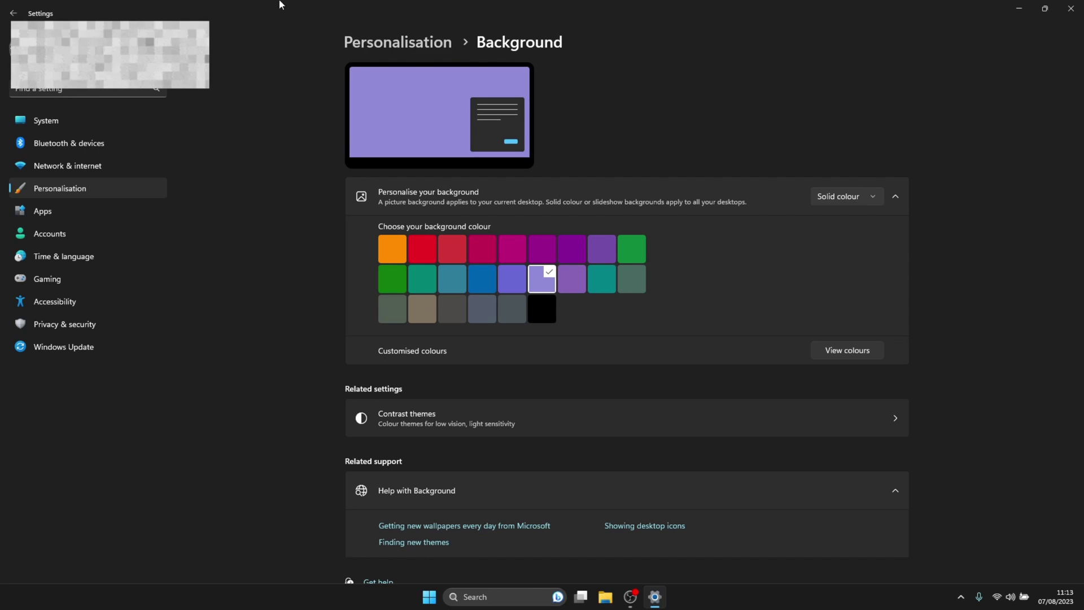
Review the Taskbar settings, confirming Widgets and Chat are off, then return to Personalisation.
{"action": "left_click", "coordinate": [12, 9]}
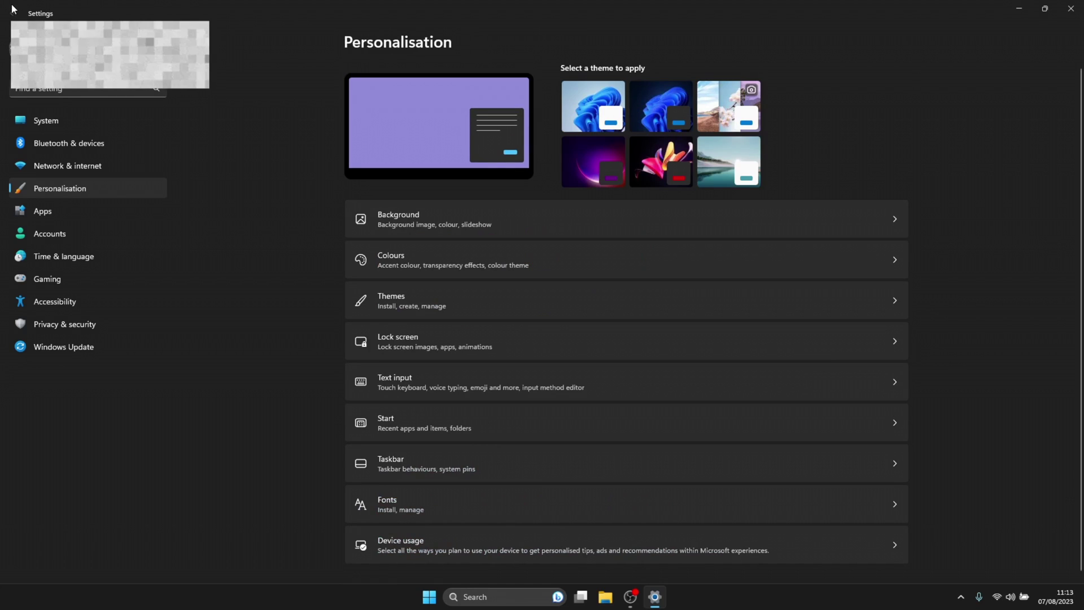
{"action": "left_click", "coordinate": [536, 473]}
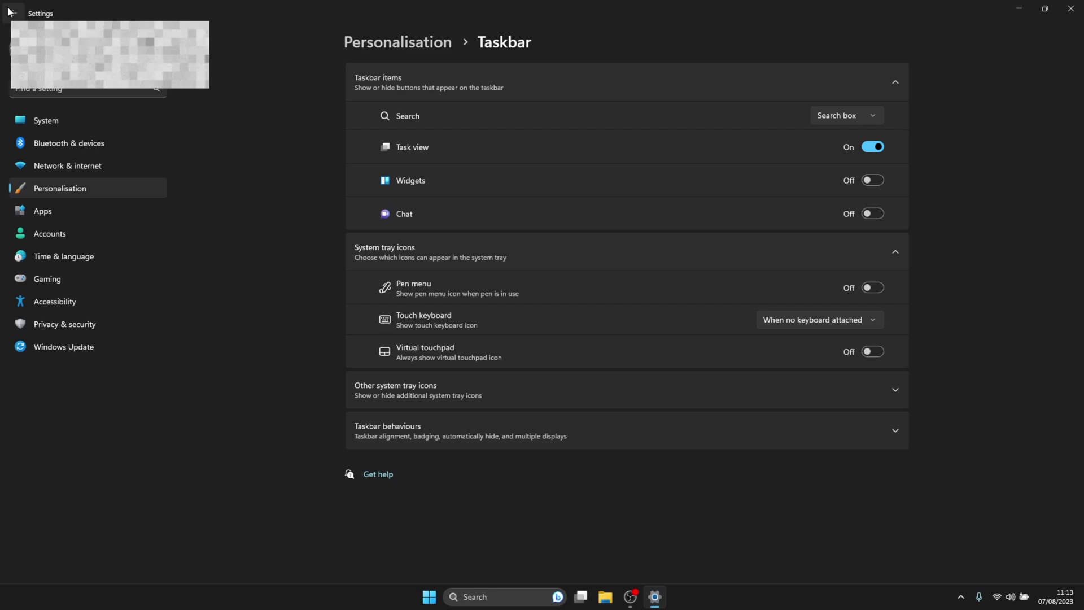
{"action": "left_click", "coordinate": [398, 42]}
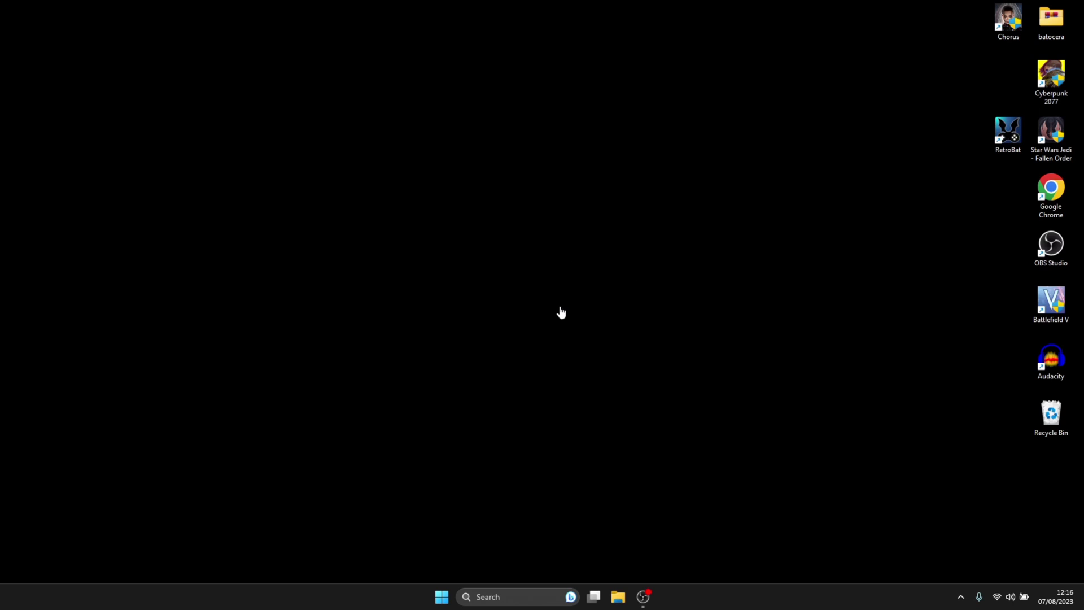
Maximize Task Manager and browse the Processes list, inspecting the ASUS Optimization and ASUS Link entries.
{"action": "key", "text": "ctrl+shift+Escape"}
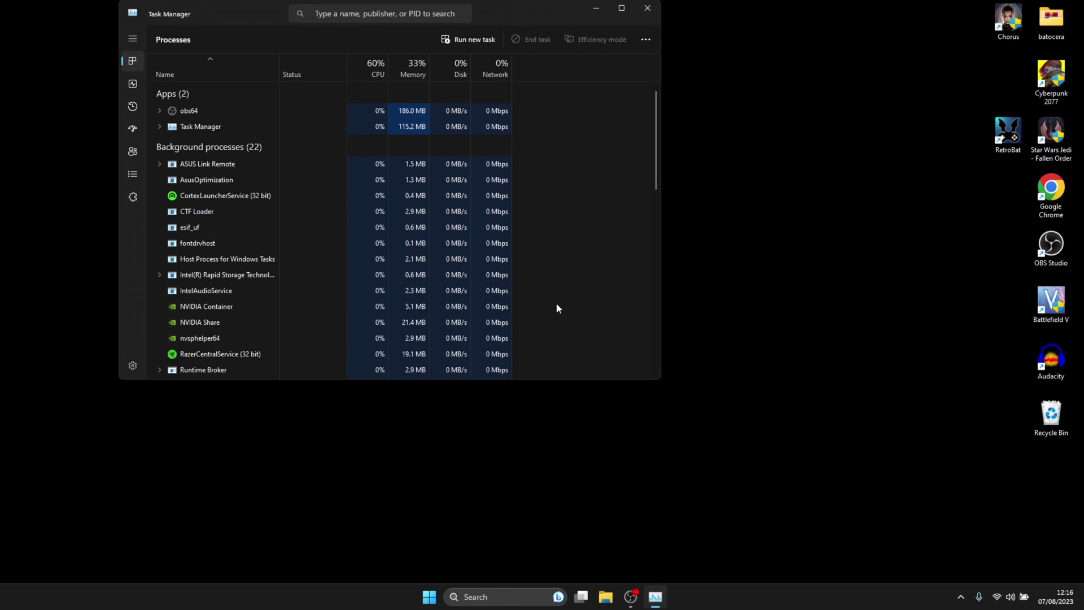
{"action": "left_click", "coordinate": [619, 9]}
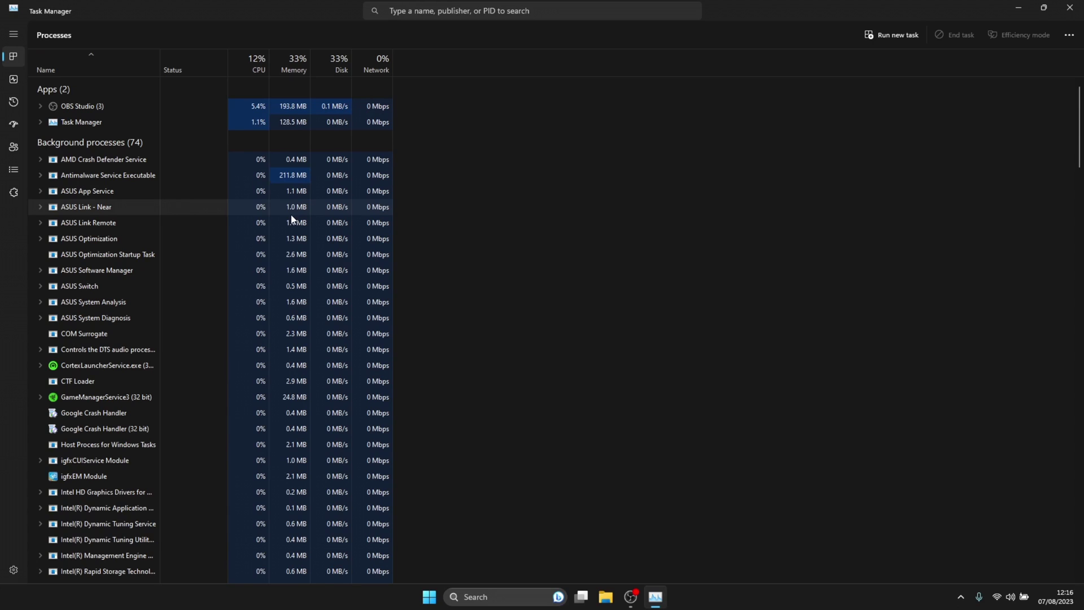
{"action": "right_click", "coordinate": [96, 253]}
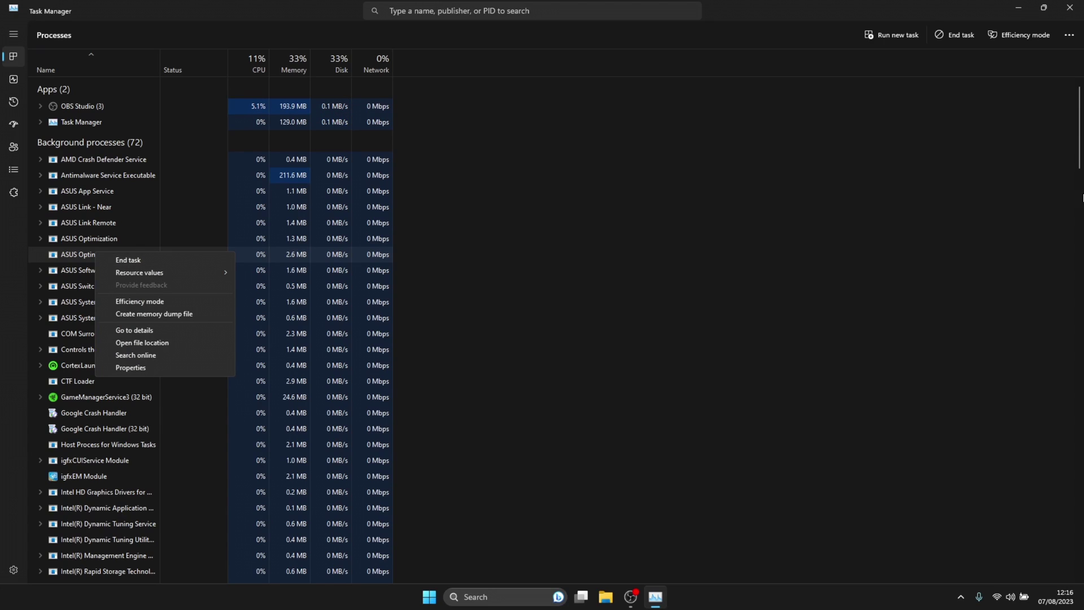
{"action": "left_click", "coordinate": [1080, 163]}
{"action": "left_click_drag", "start_coordinate": [1081, 163], "coordinate": [1081, 263]}
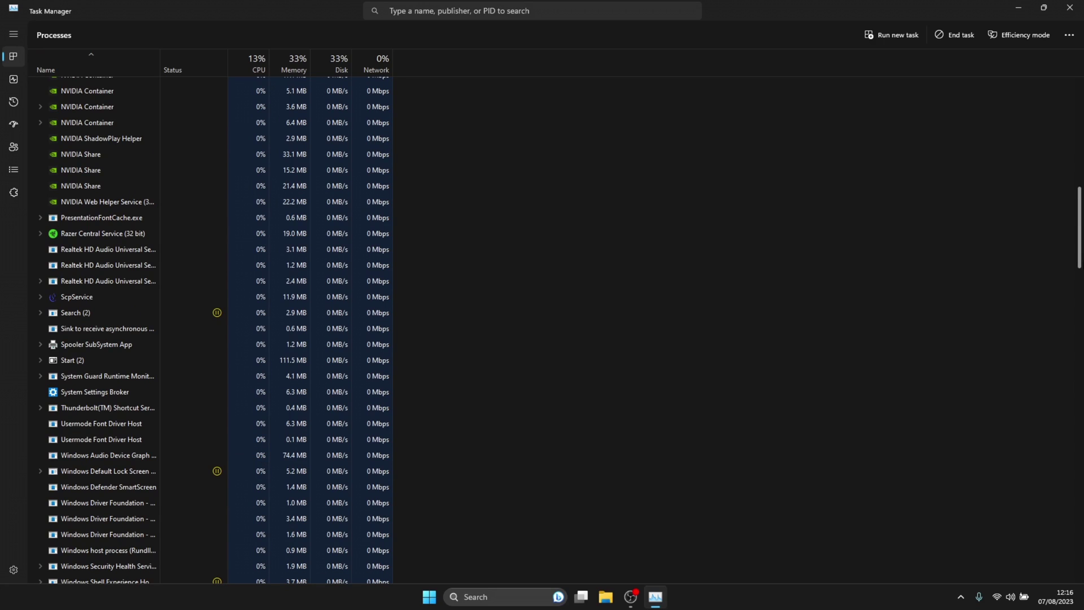
{"action": "left_click_drag", "start_coordinate": [1080, 226], "coordinate": [1080, 124]}
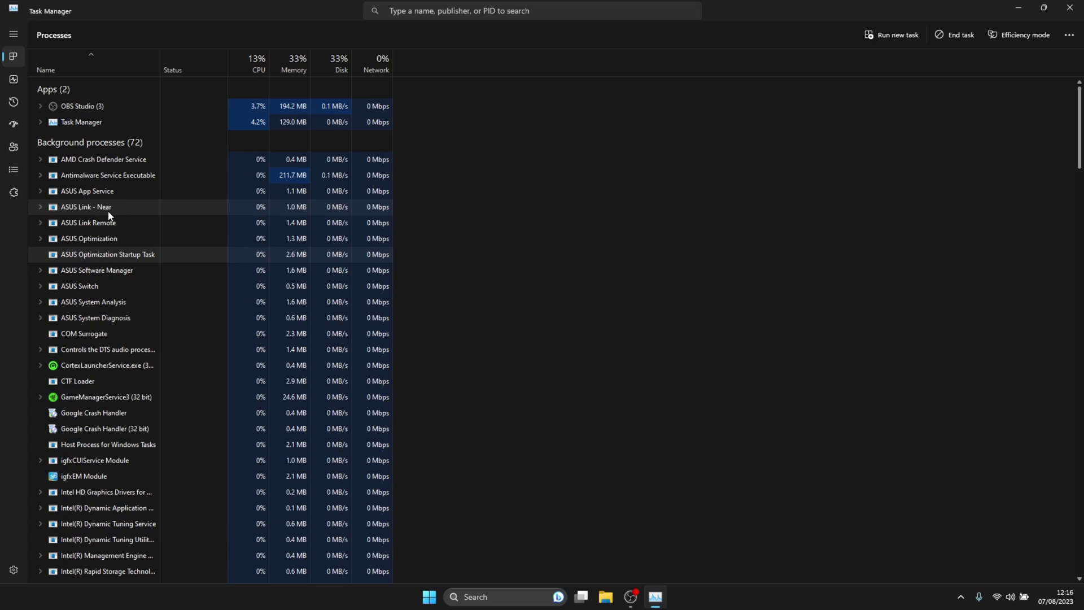
{"action": "left_click", "coordinate": [108, 214]}
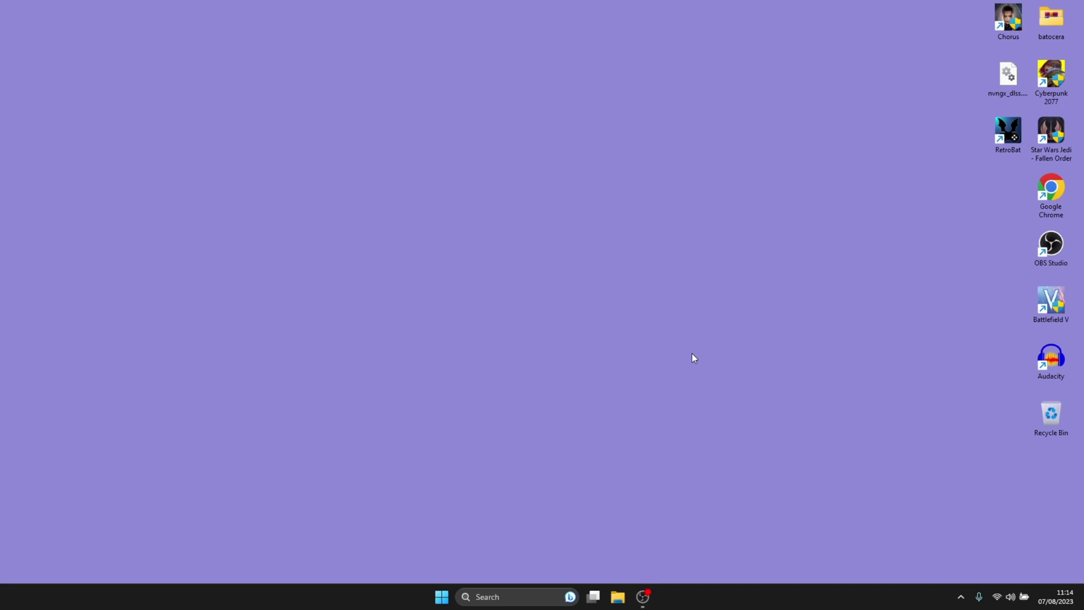
{"action": "left_click", "coordinate": [522, 593]}
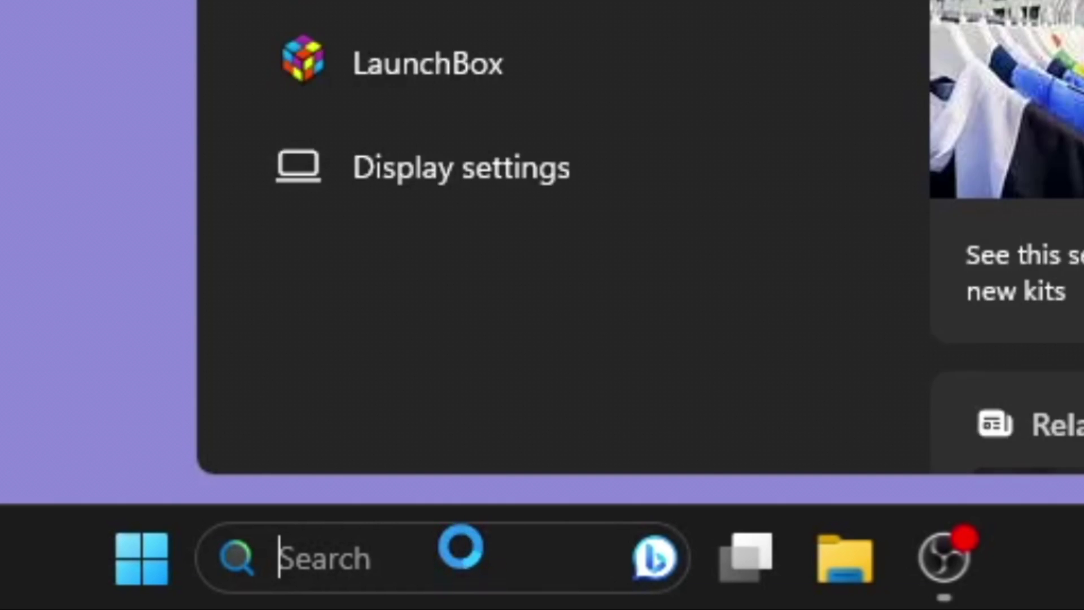
{"action": "type", "text": "app"}
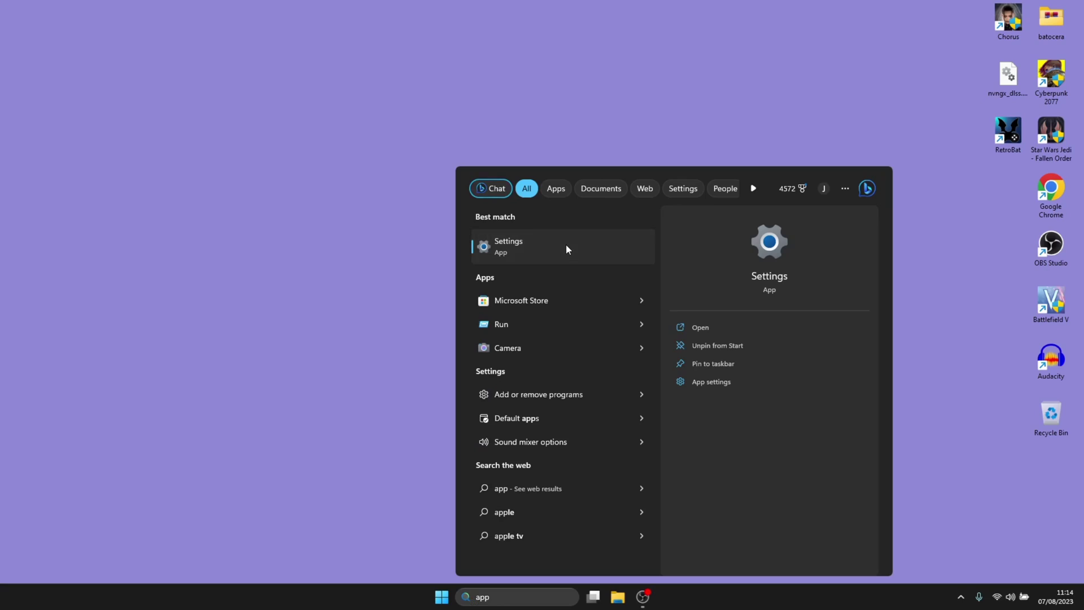
{"action": "left_click", "coordinate": [567, 245]}
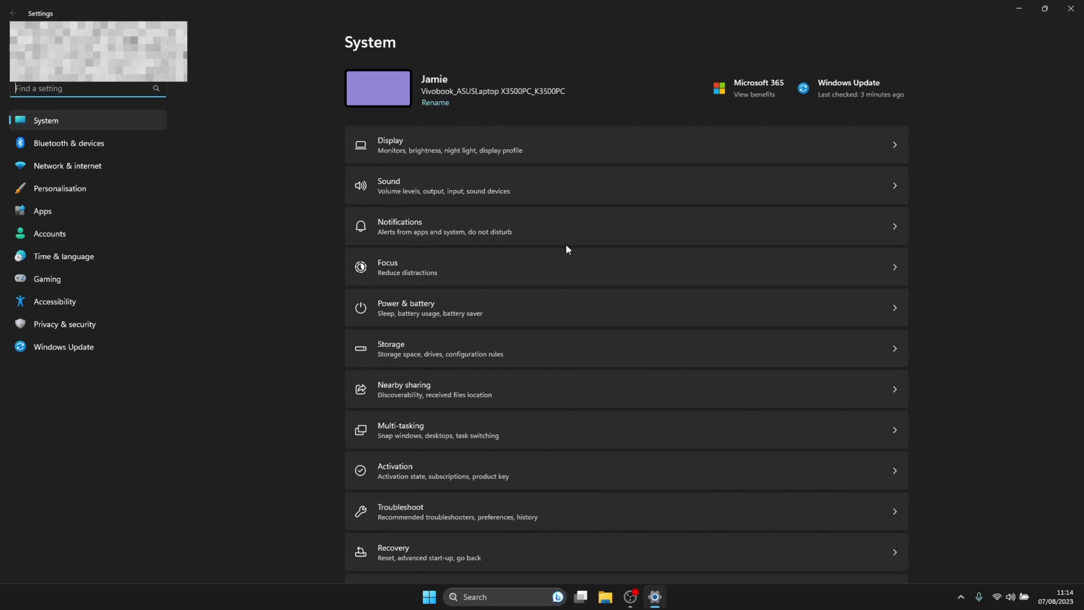
{"action": "left_click", "coordinate": [65, 212]}
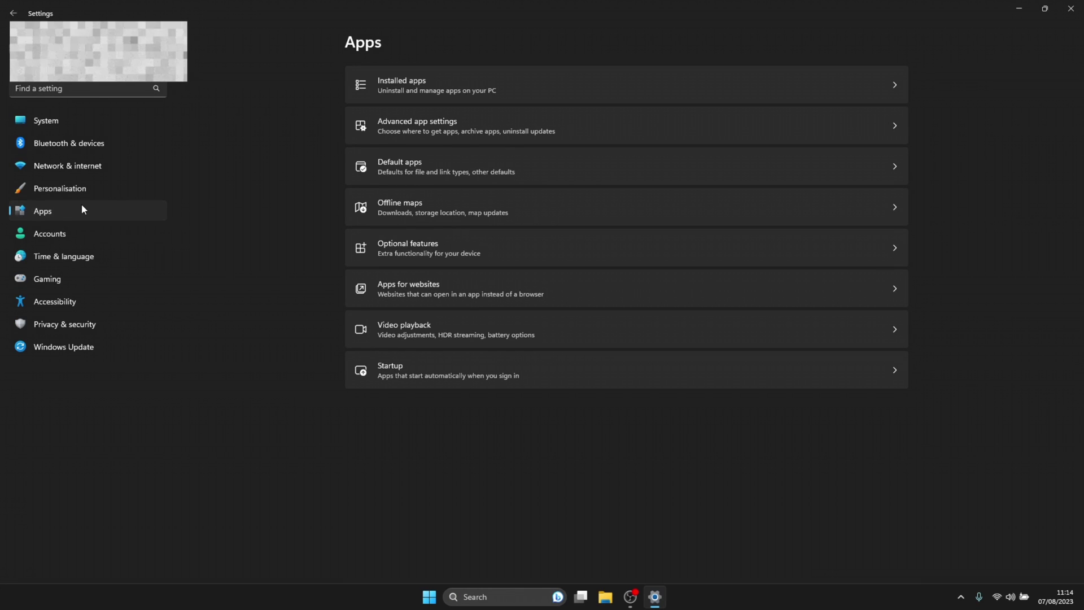
{"action": "left_click", "coordinate": [60, 277]}
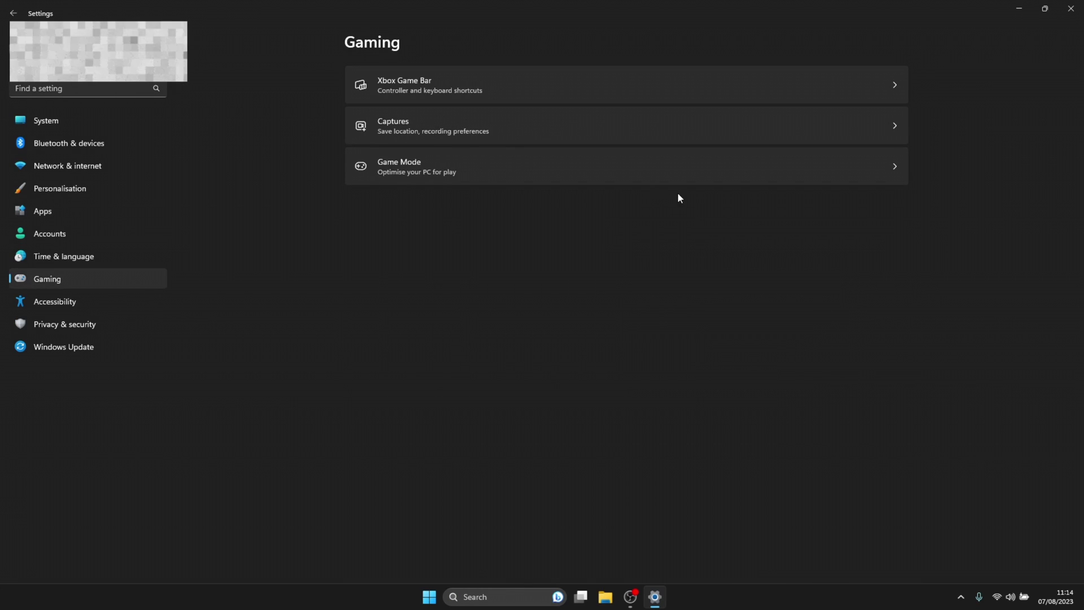
{"action": "left_click", "coordinate": [658, 86]}
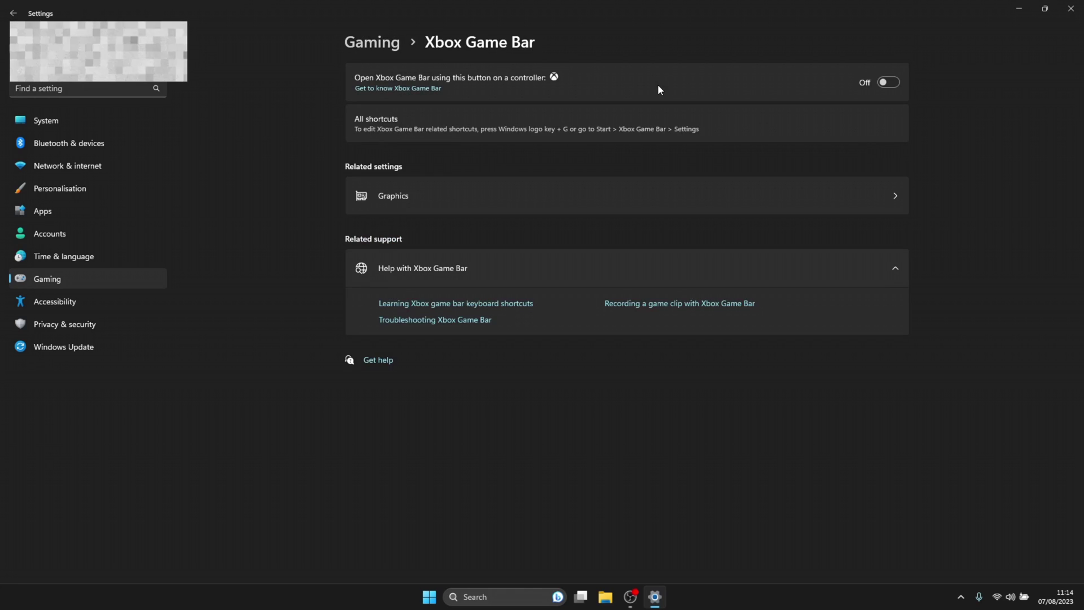
{"action": "left_click", "coordinate": [889, 84]}
{"action": "left_click", "coordinate": [889, 85]}
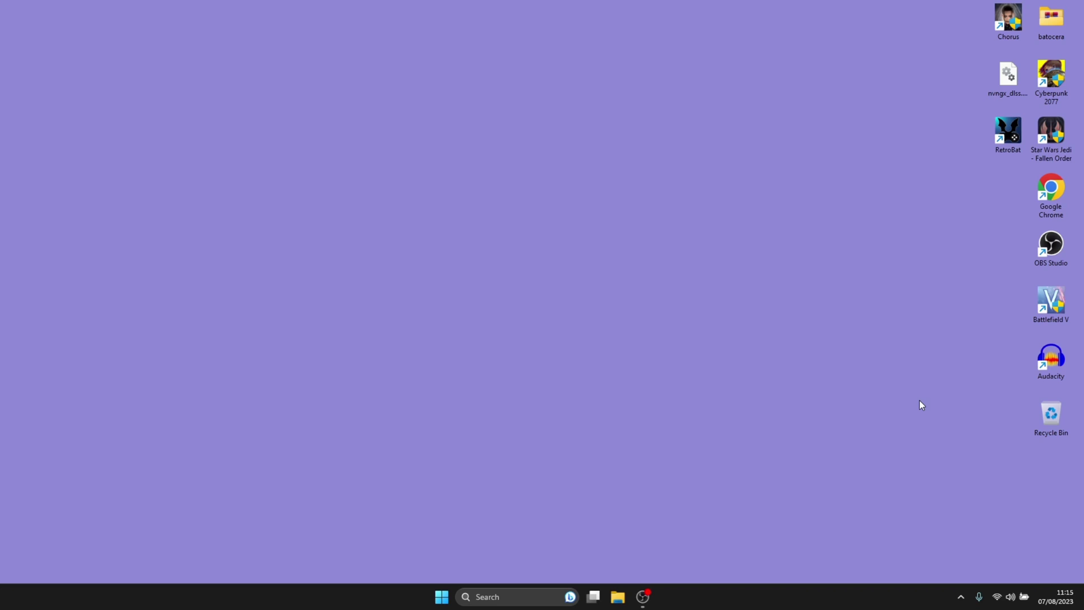
{"action": "left_click", "coordinate": [511, 598]}
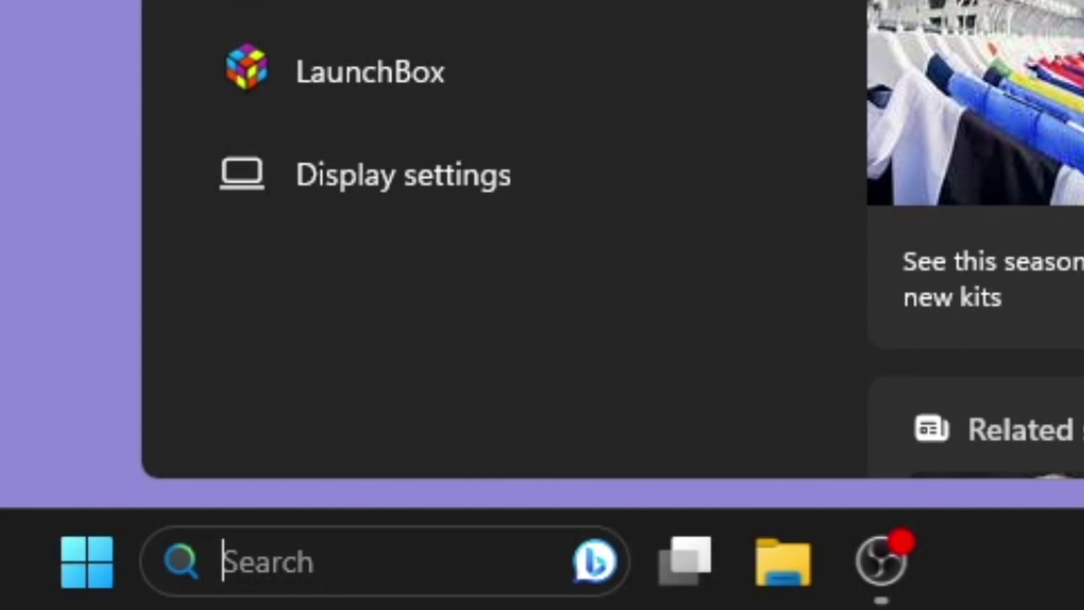
{"action": "left_click", "coordinate": [404, 175]}
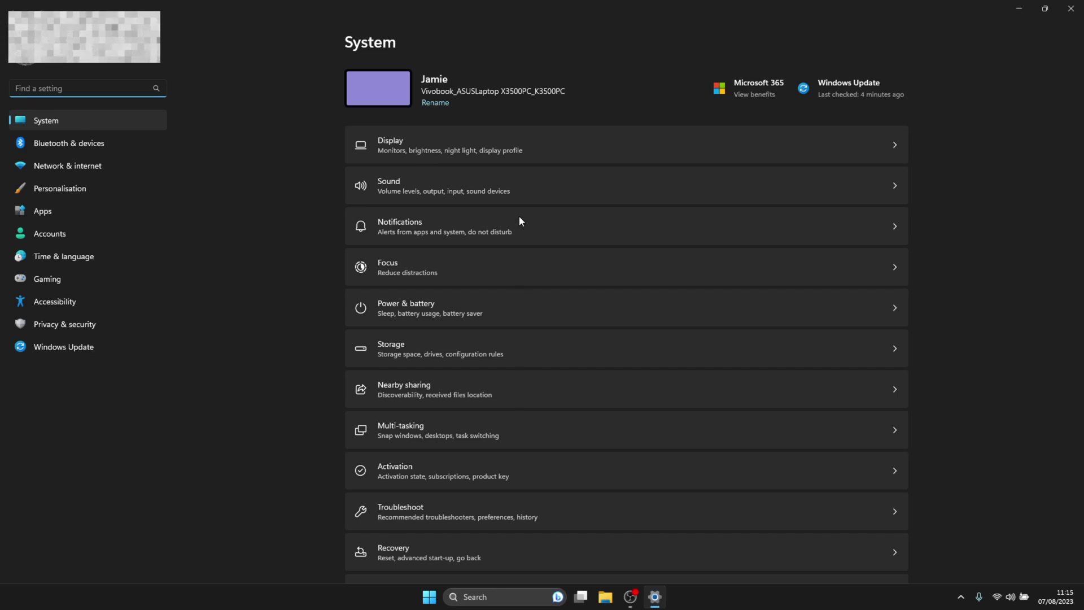
{"action": "left_click", "coordinate": [114, 281]}
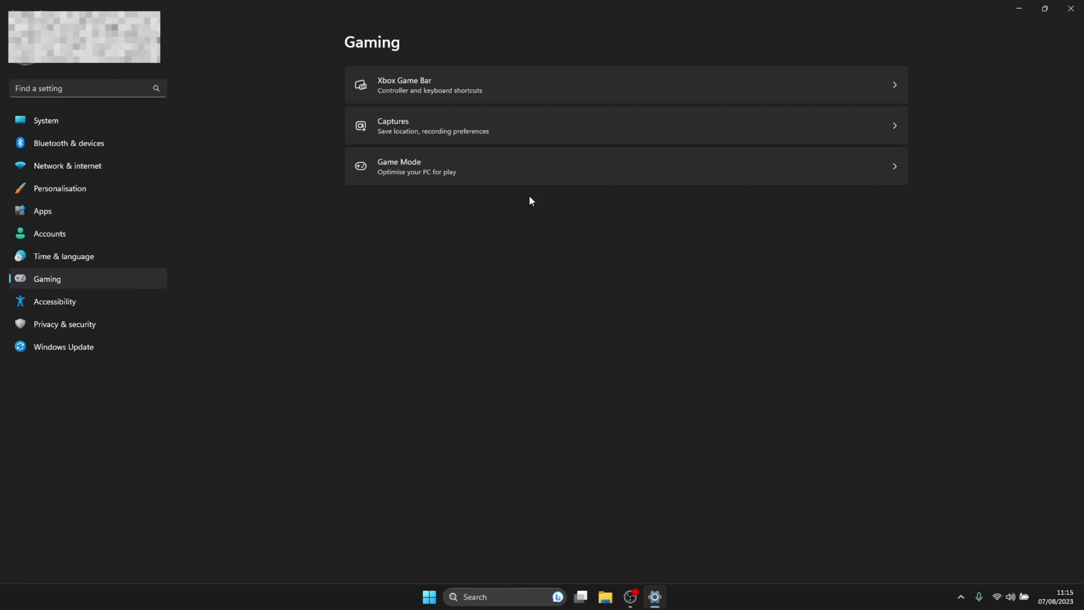
{"action": "left_click", "coordinate": [583, 179]}
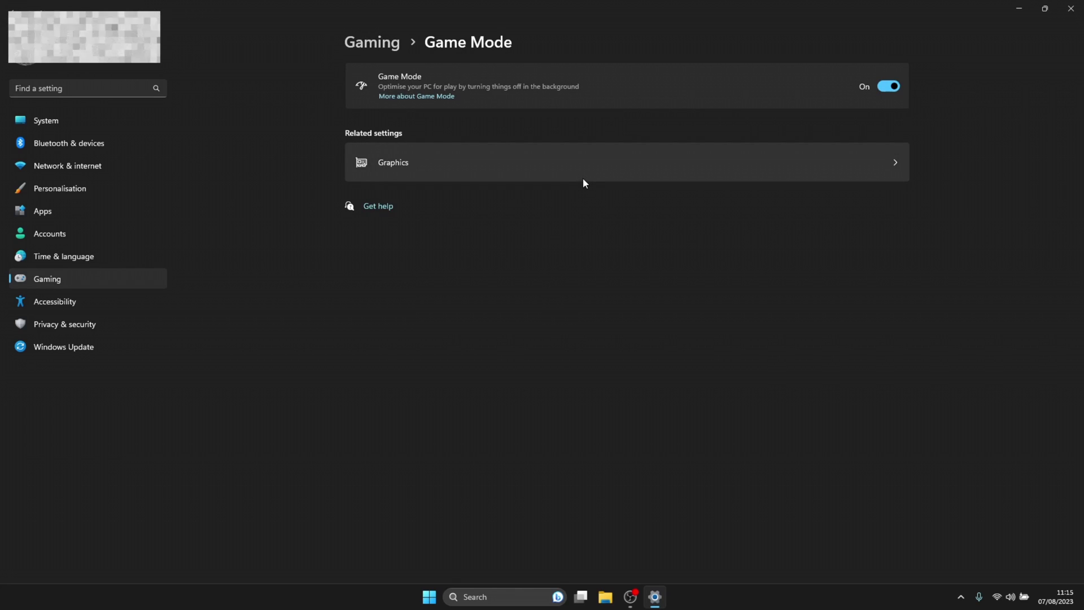
{"action": "left_click", "coordinate": [893, 86]}
{"action": "left_click", "coordinate": [894, 87]}
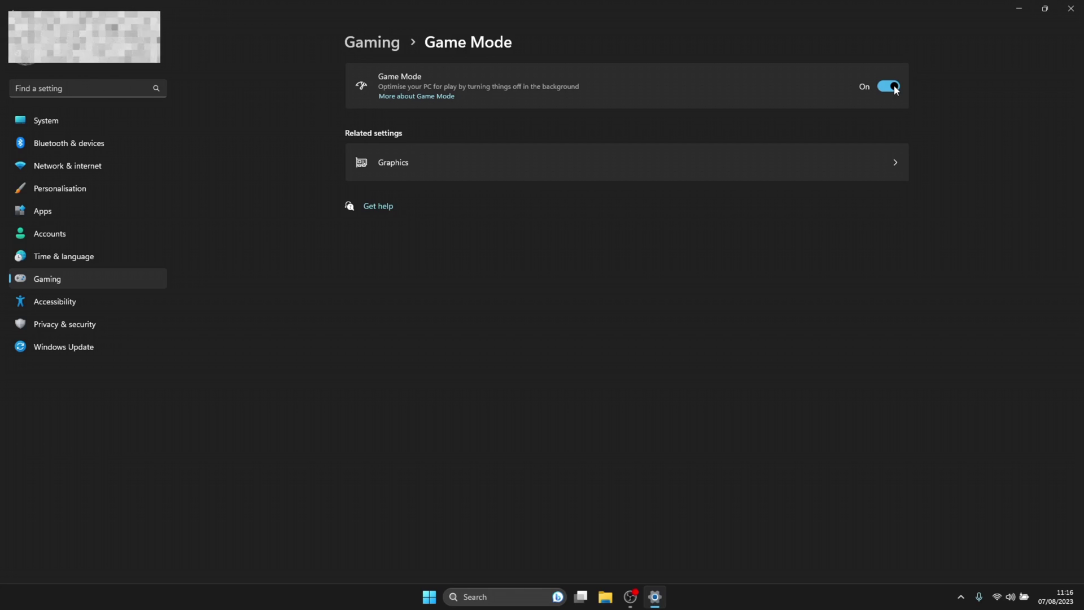
{"action": "key", "text": "alt+F4"}
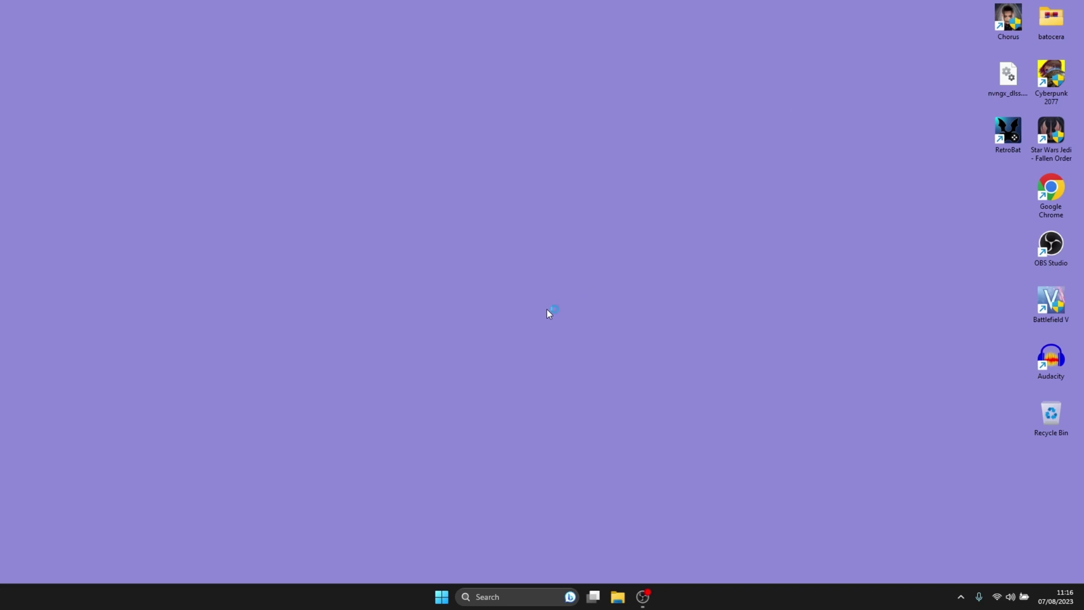
Open Task Manager maximized on its Startup apps page.
{"action": "key", "text": "ctrl+shift+Escape"}
{"action": "double_click", "coordinate": [540, 10]}
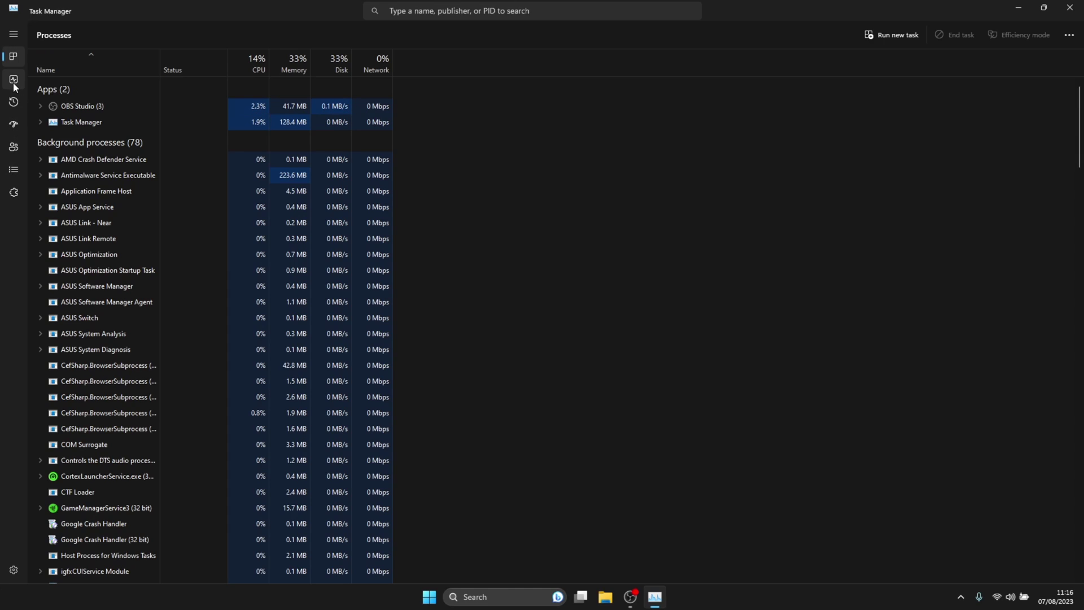
{"action": "left_click", "coordinate": [14, 127]}
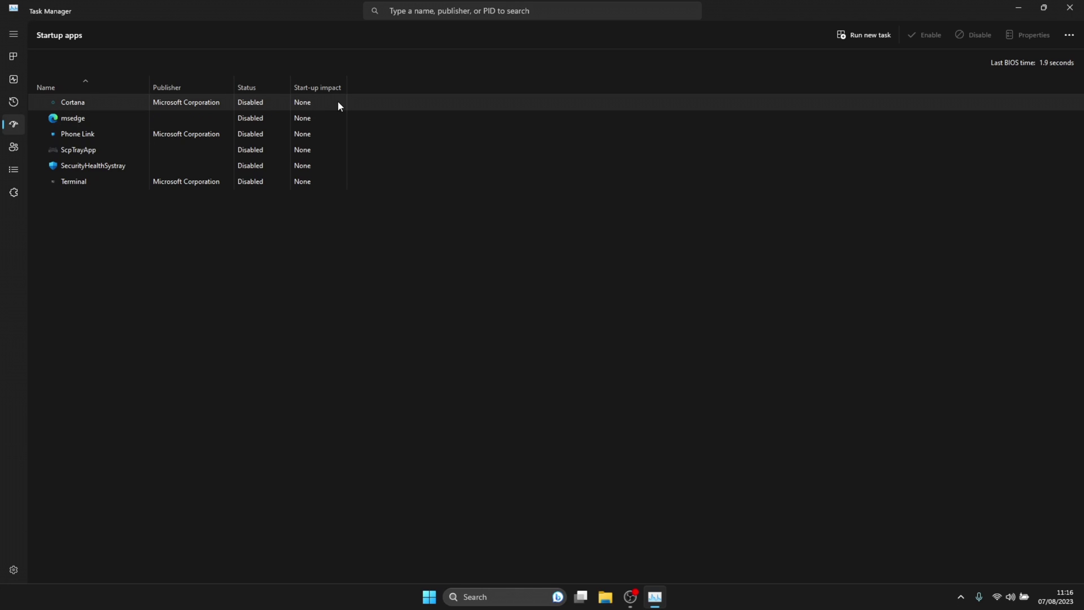
Enable Cortana at startup, then set it back to Disabled.
{"action": "right_click", "coordinate": [251, 107]}
{"action": "left_click", "coordinate": [279, 112]}
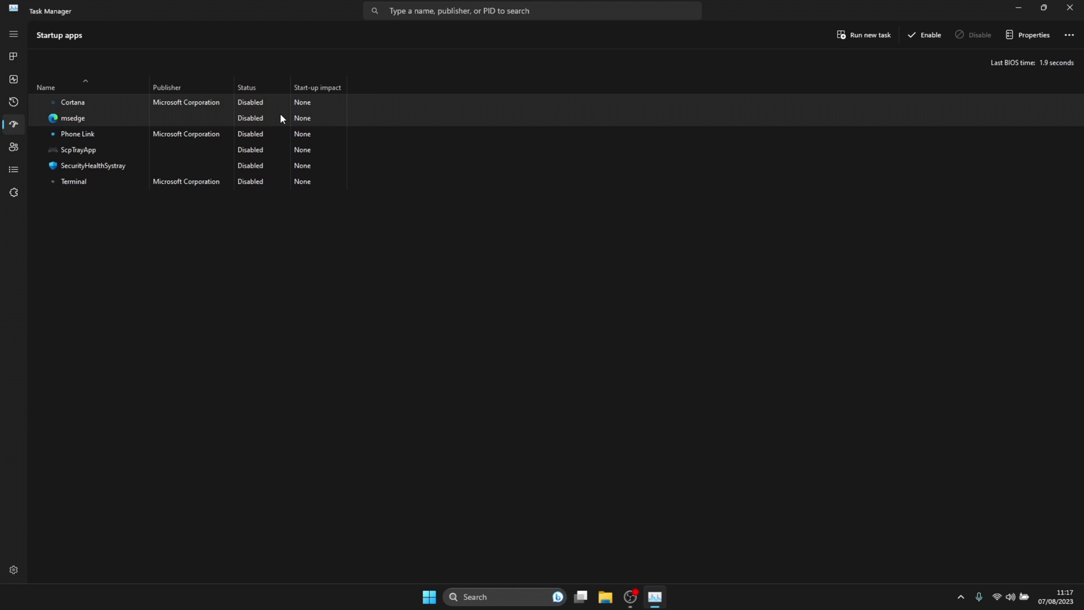
{"action": "right_click", "coordinate": [258, 105]}
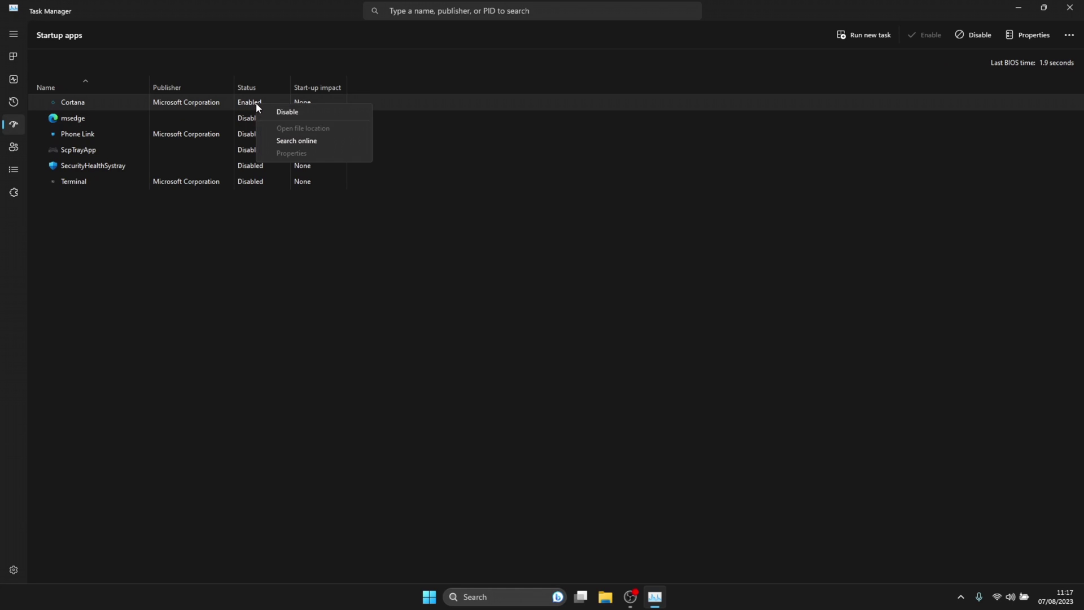
{"action": "left_click", "coordinate": [288, 112]}
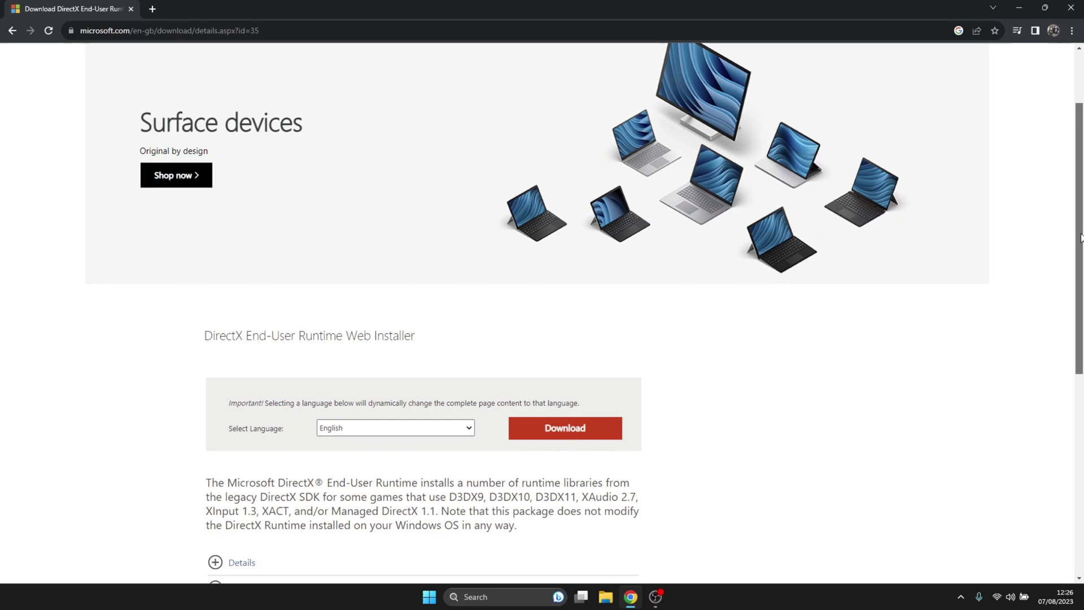
Download the DirectX web installer dxwebsetup.exe (288 KB) using the manual download link.
{"action": "left_click_drag", "start_coordinate": [1080, 237], "coordinate": [1080, 306]}
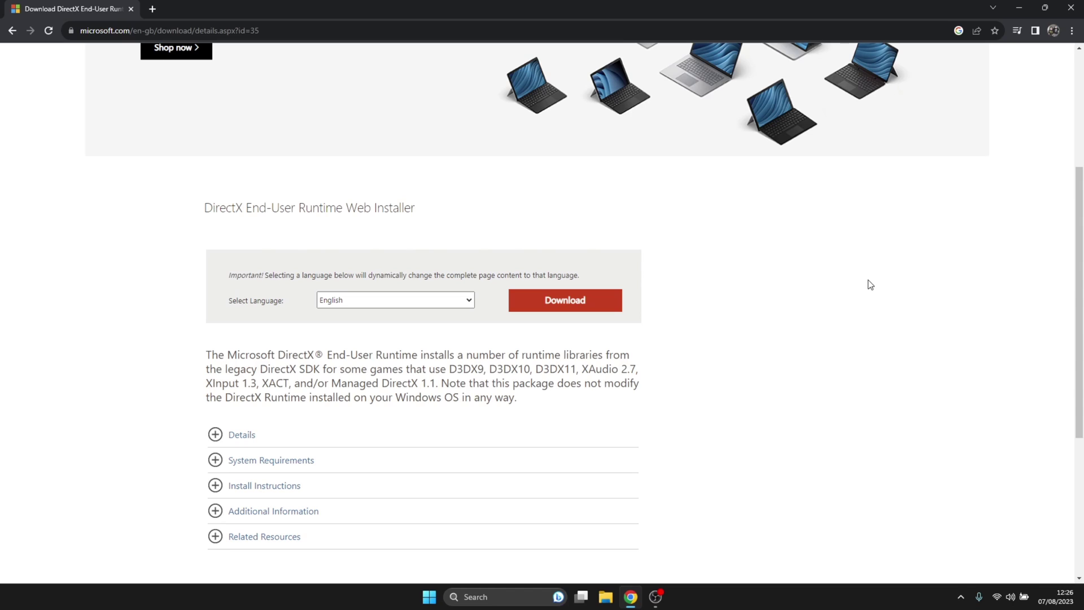
{"action": "left_click", "coordinate": [582, 305]}
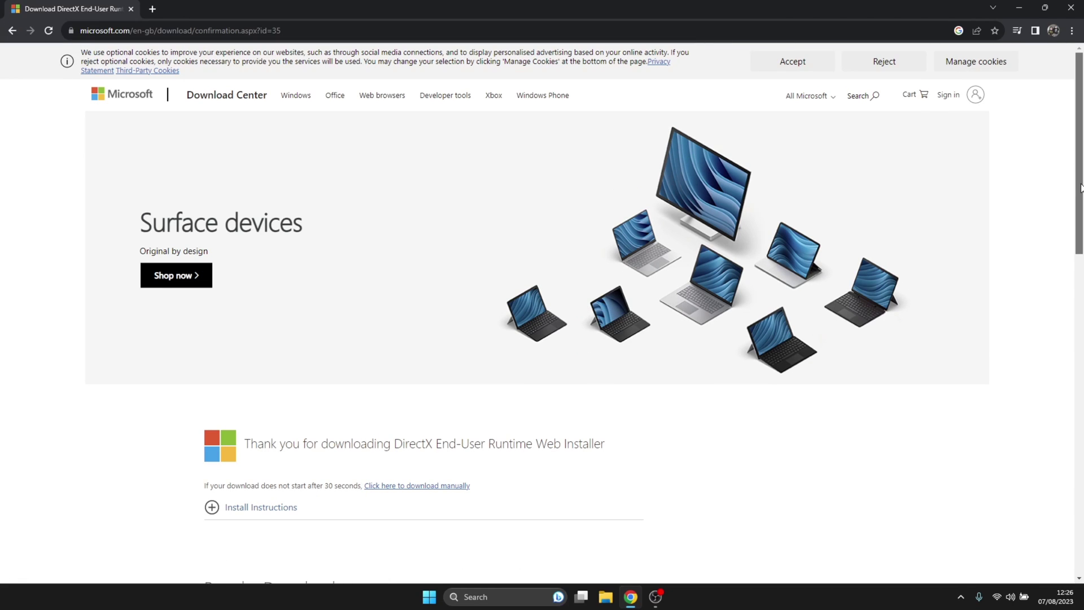
{"action": "left_click_drag", "start_coordinate": [1081, 188], "coordinate": [1081, 299]}
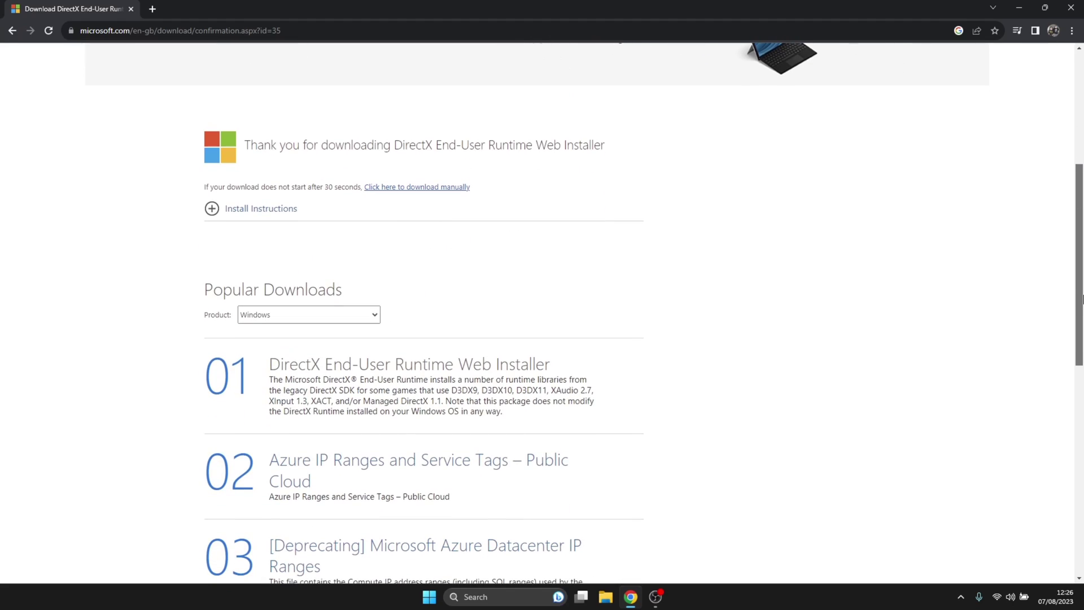
{"action": "scroll", "coordinate": [364, 387], "scroll_direction": "up", "scroll_amount": 5}
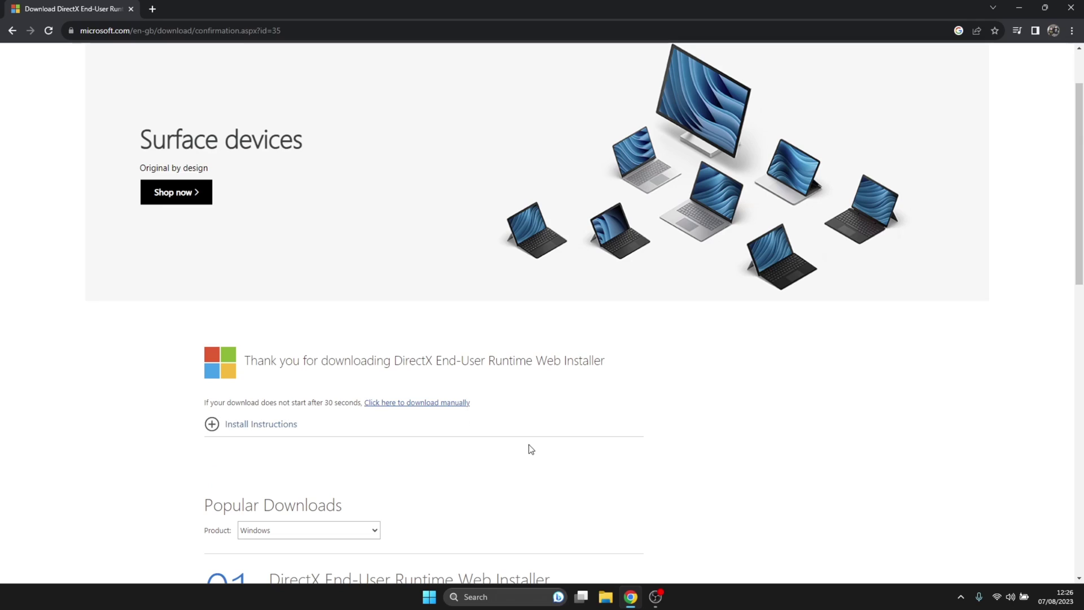
{"action": "left_click", "coordinate": [417, 405]}
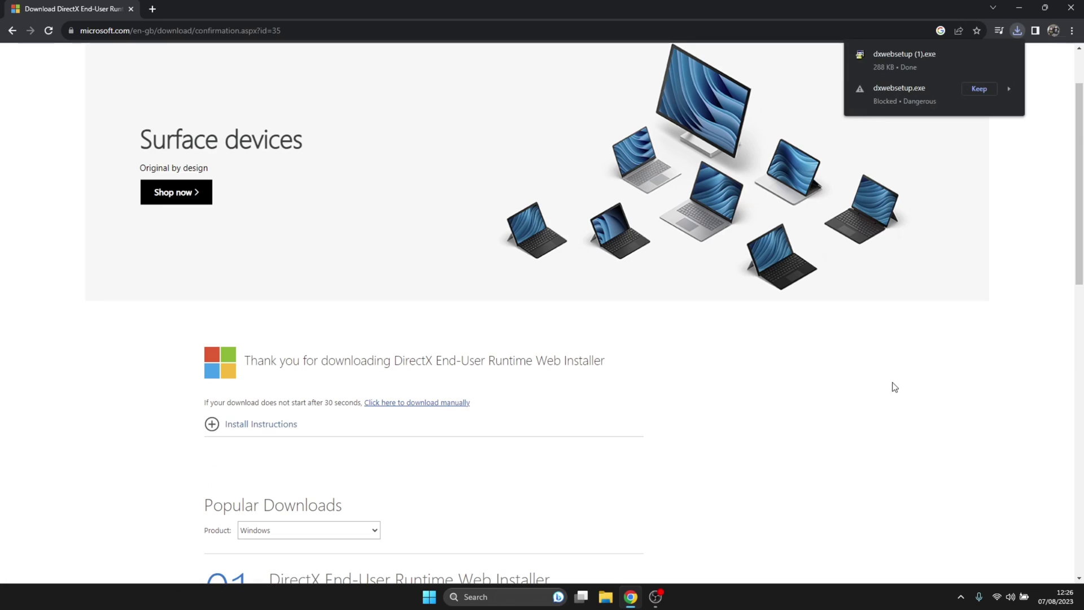
Run dxwebsetup, accept the licence, untick the Bing Bar, and finish setup with DirectX already current.
{"action": "left_click", "coordinate": [910, 58]}
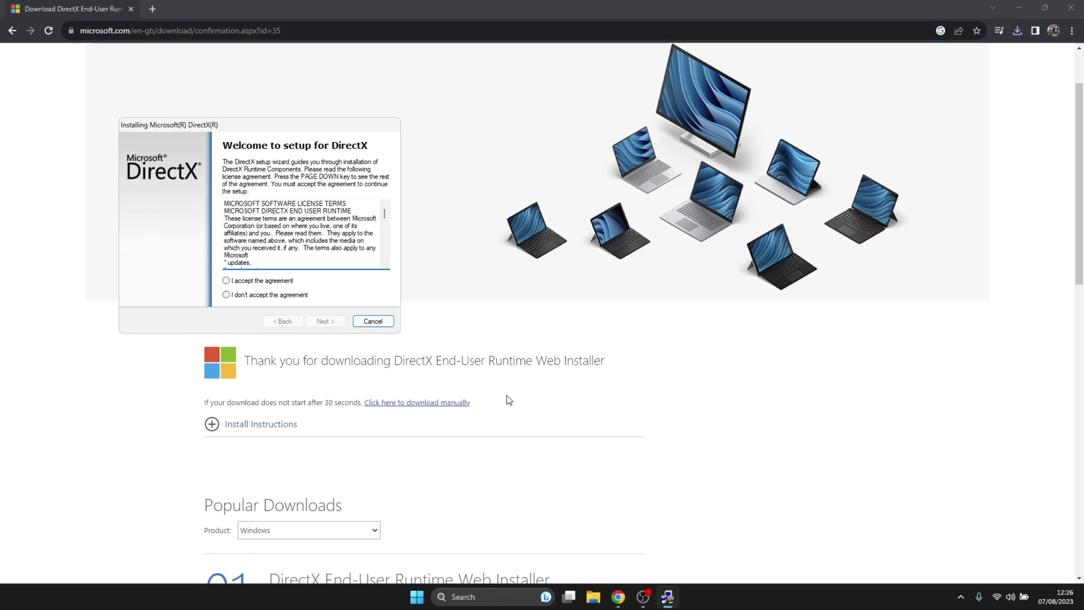
{"action": "left_click", "coordinate": [245, 282]}
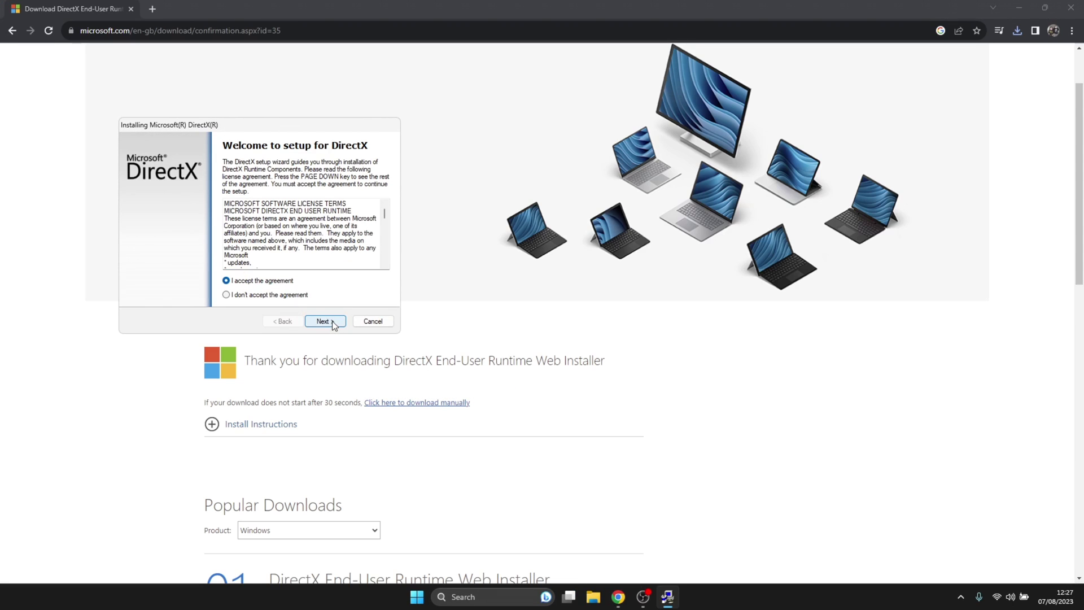
{"action": "left_click", "coordinate": [325, 321]}
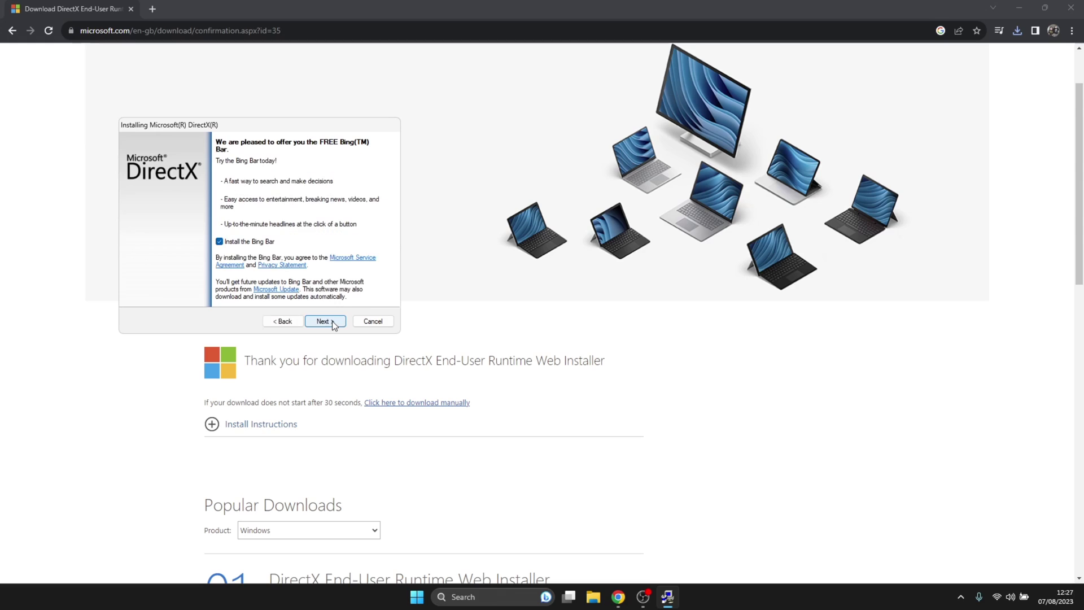
{"action": "left_click", "coordinate": [268, 242]}
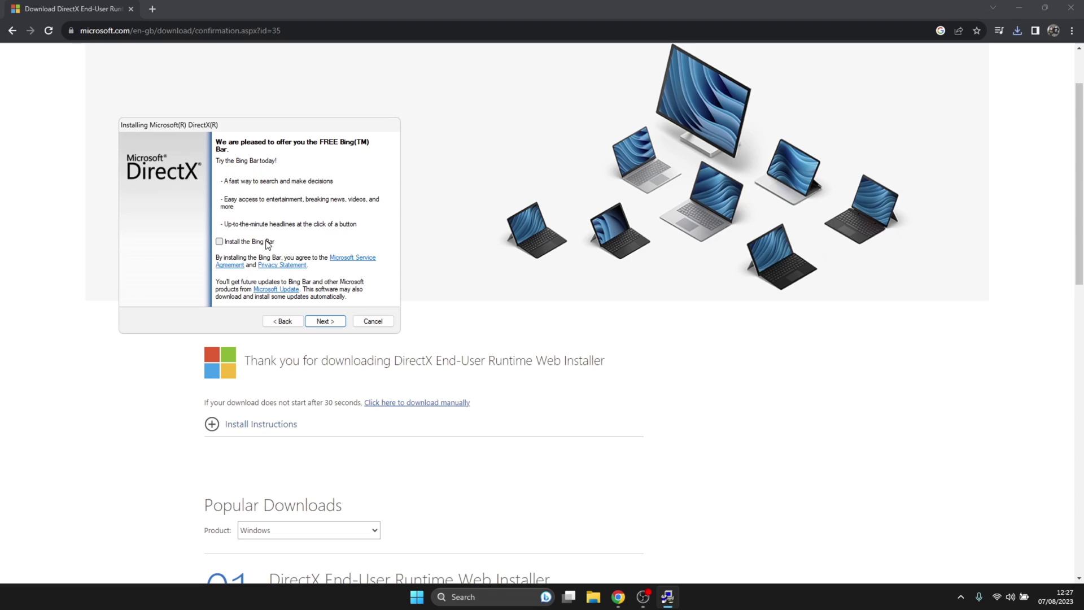
{"action": "left_click", "coordinate": [317, 325]}
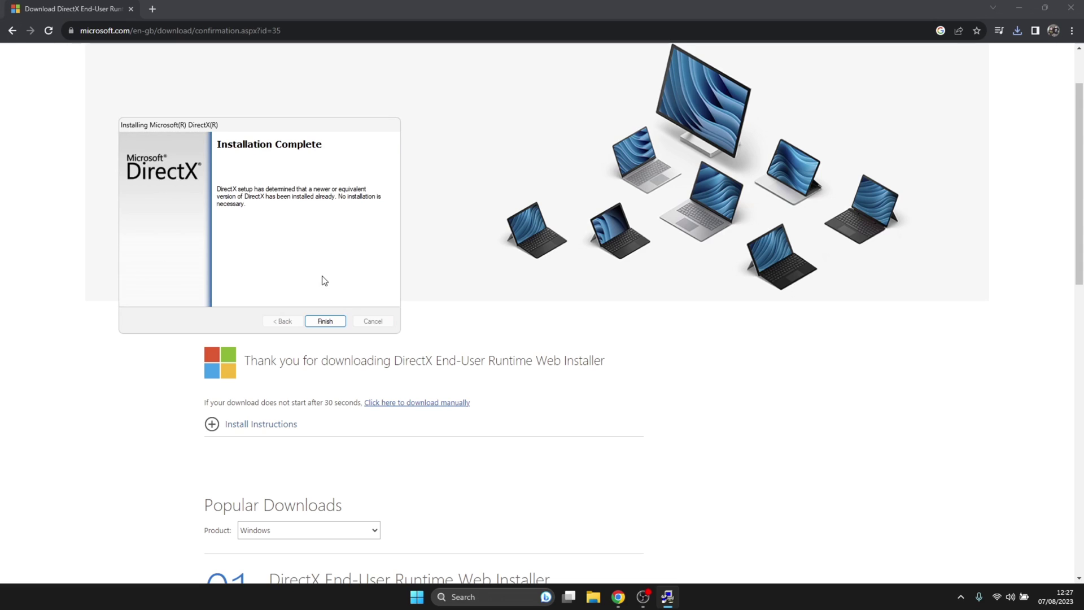
{"action": "left_click", "coordinate": [322, 322]}
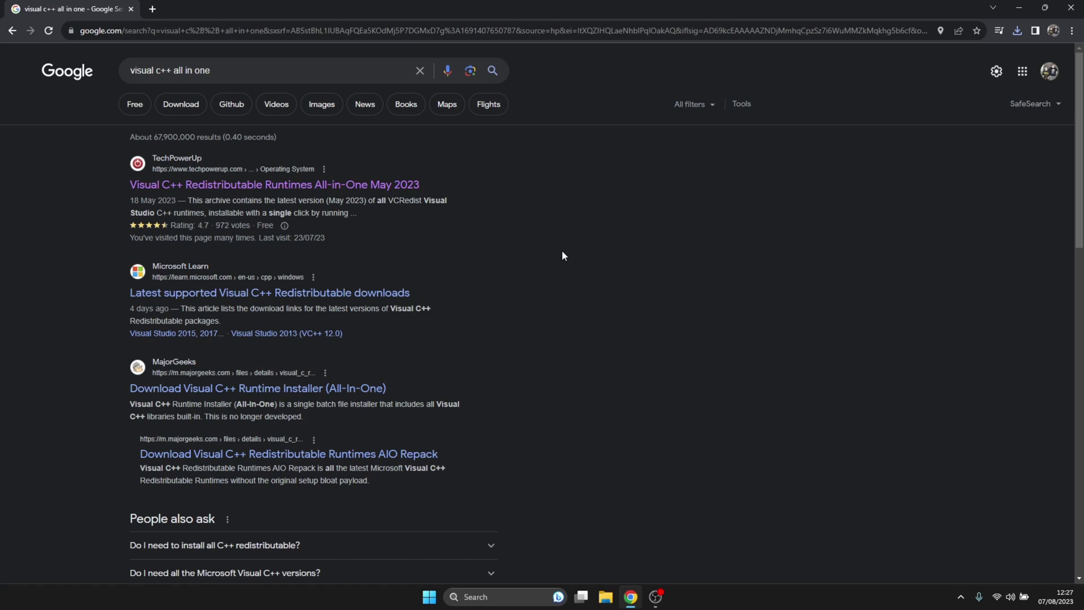
Download the Visual C++ Runtimes All-in-One May 2023 zip from TechPowerUp's UK-1 server.
{"action": "left_click", "coordinate": [386, 185]}
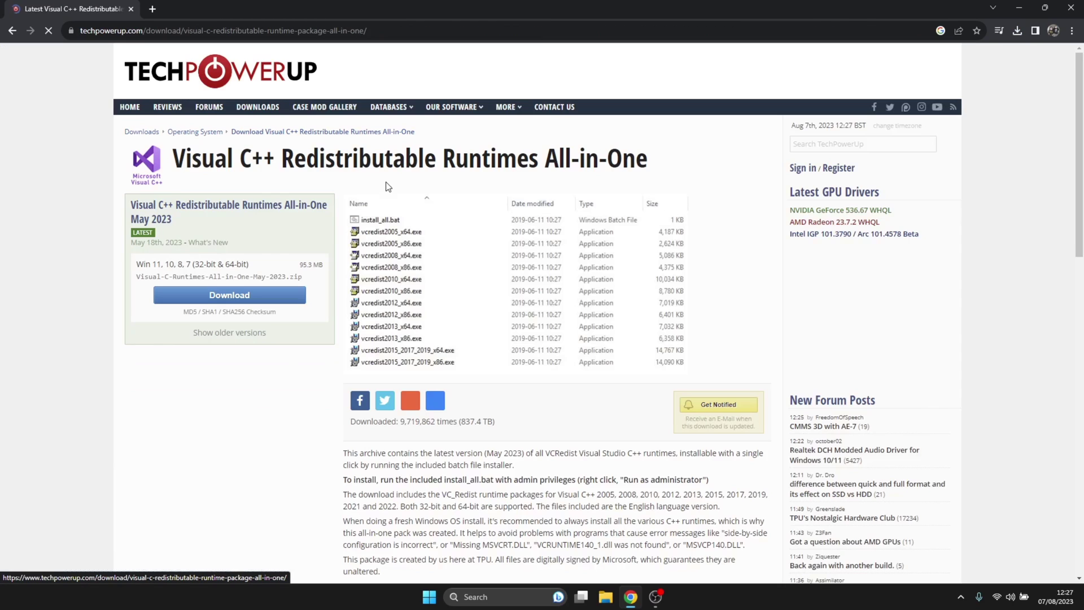
{"action": "left_click", "coordinate": [228, 295]}
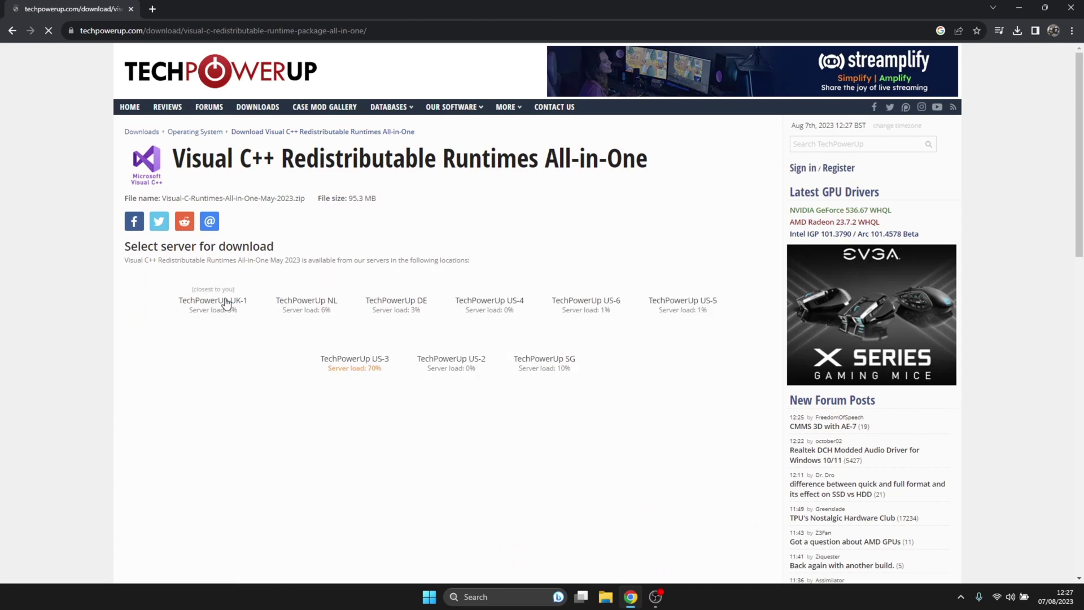
{"action": "left_click", "coordinate": [178, 327]}
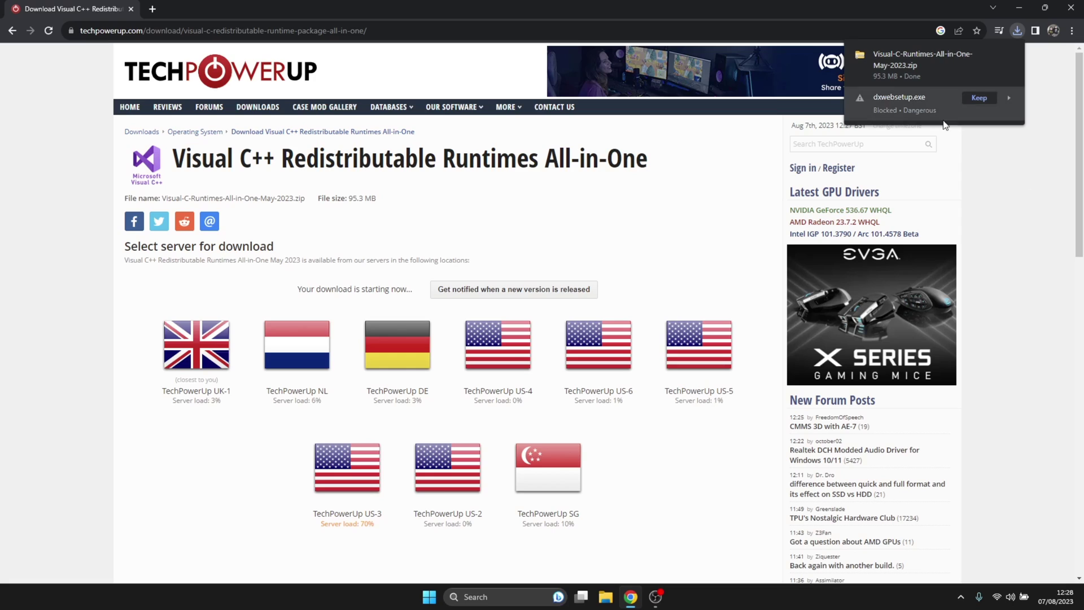
Open the downloaded runtimes zip and create a 'New folder' on the desktop.
{"action": "left_click", "coordinate": [925, 66]}
{"action": "key", "text": "super+Home"}
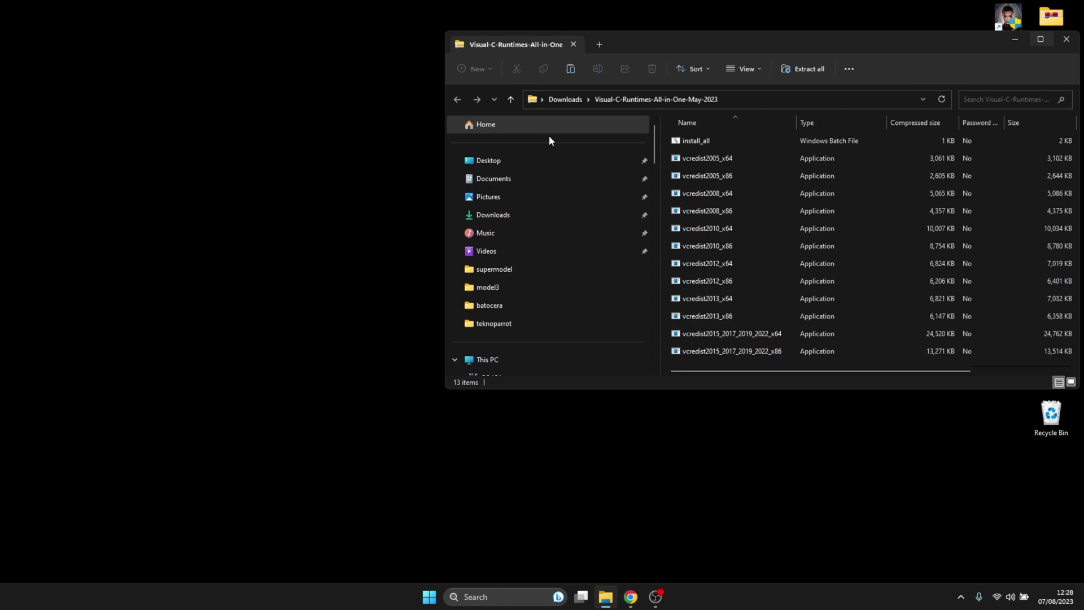
{"action": "right_click", "coordinate": [266, 219]}
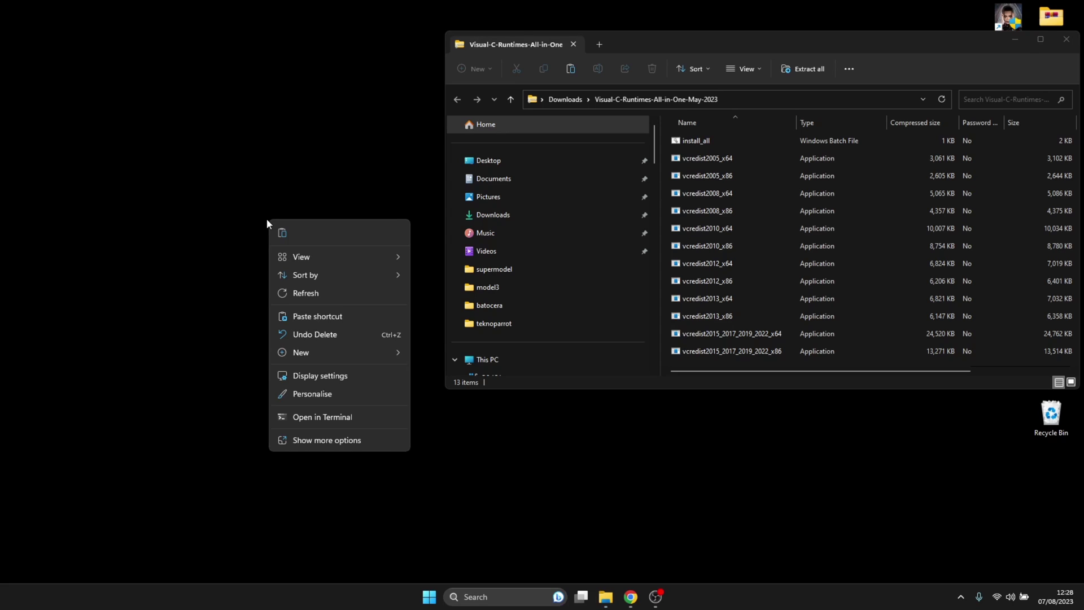
{"action": "mouse_move", "coordinate": [327, 353]}
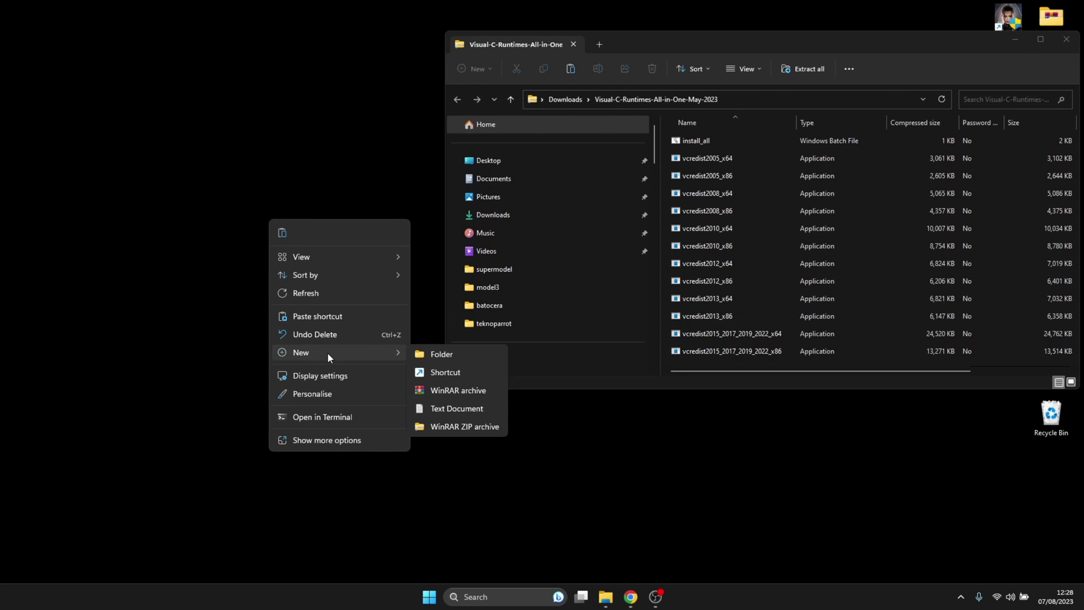
{"action": "left_click", "coordinate": [459, 356]}
{"action": "left_click", "coordinate": [824, 248]}
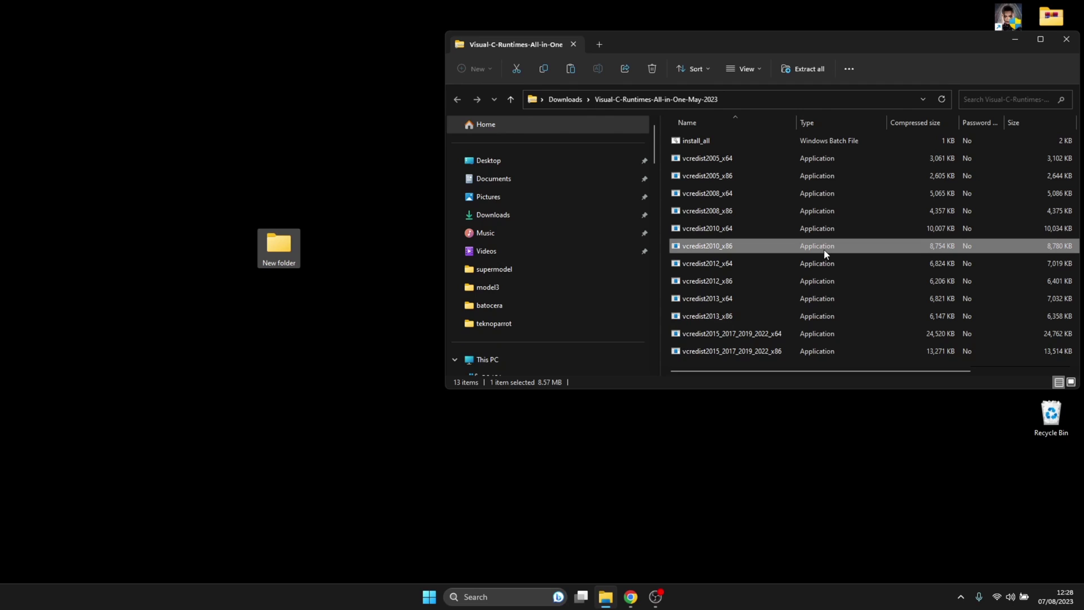
Copy all 13 runtime files from the zip into New folder, then open it.
{"action": "key", "text": "ctrl+a"}
{"action": "left_click_drag", "start_coordinate": [824, 249], "coordinate": [277, 261]}
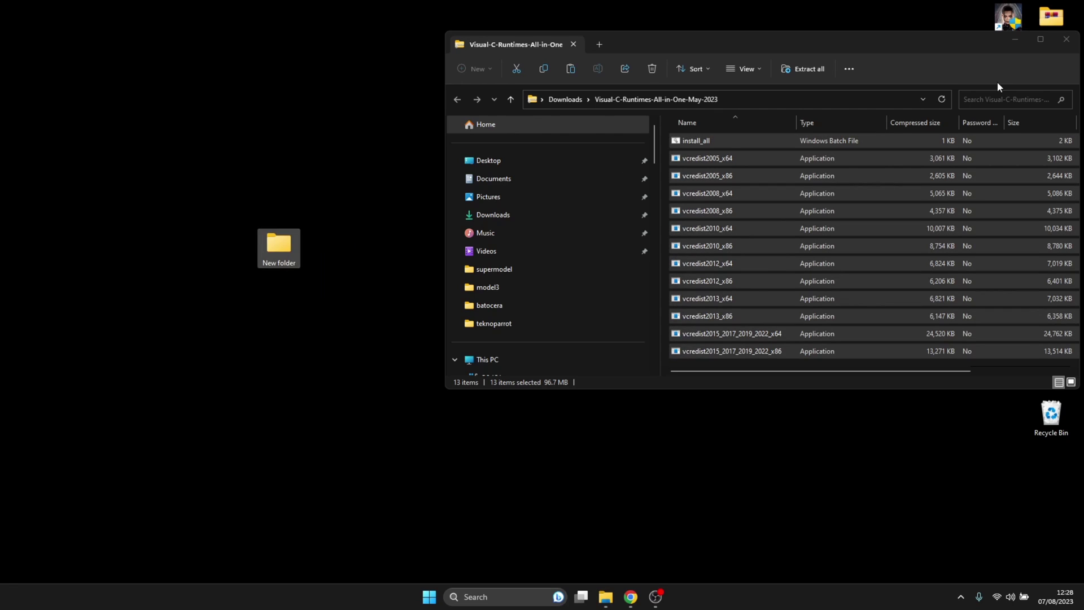
{"action": "left_click", "coordinate": [1067, 39]}
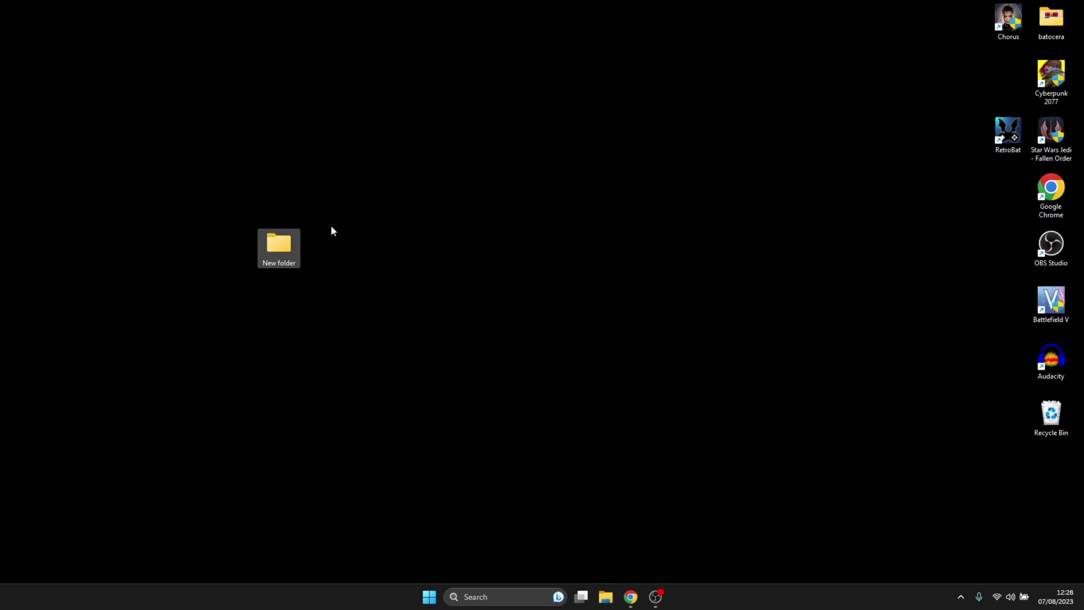
{"action": "double_click", "coordinate": [271, 245]}
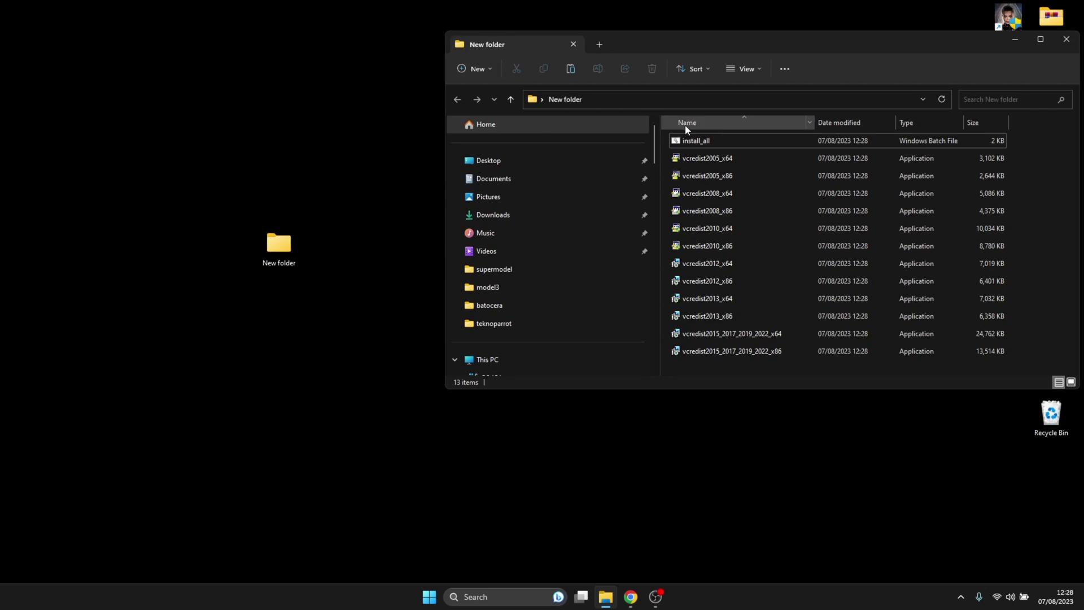
Run install_all, choosing Run anyway past the SmartScreen warning to install all Visual C++ runtimes.
{"action": "double_click", "coordinate": [719, 143]}
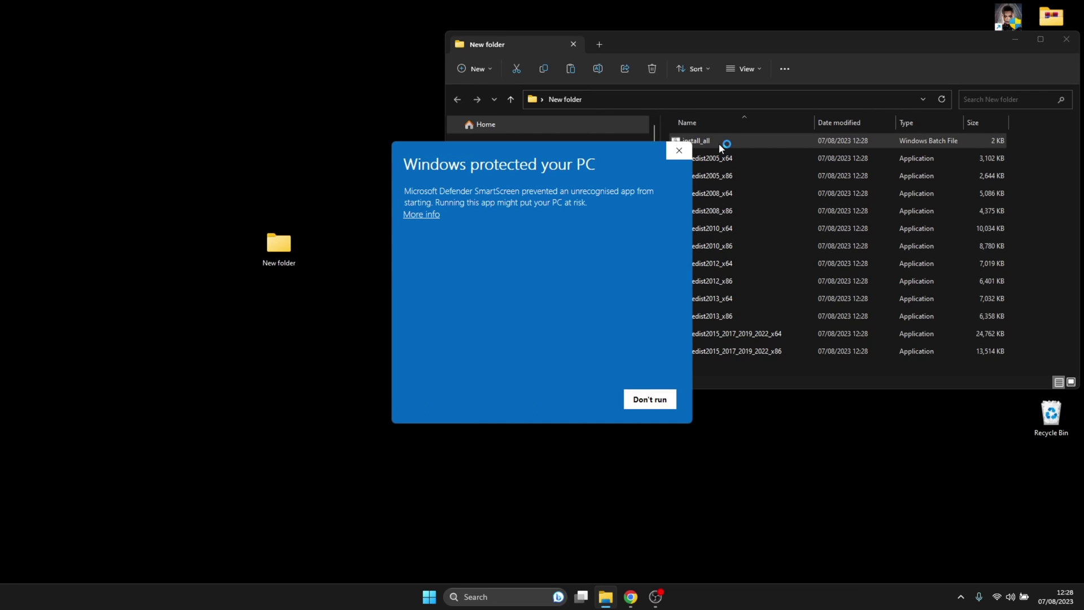
{"action": "left_click", "coordinate": [419, 216]}
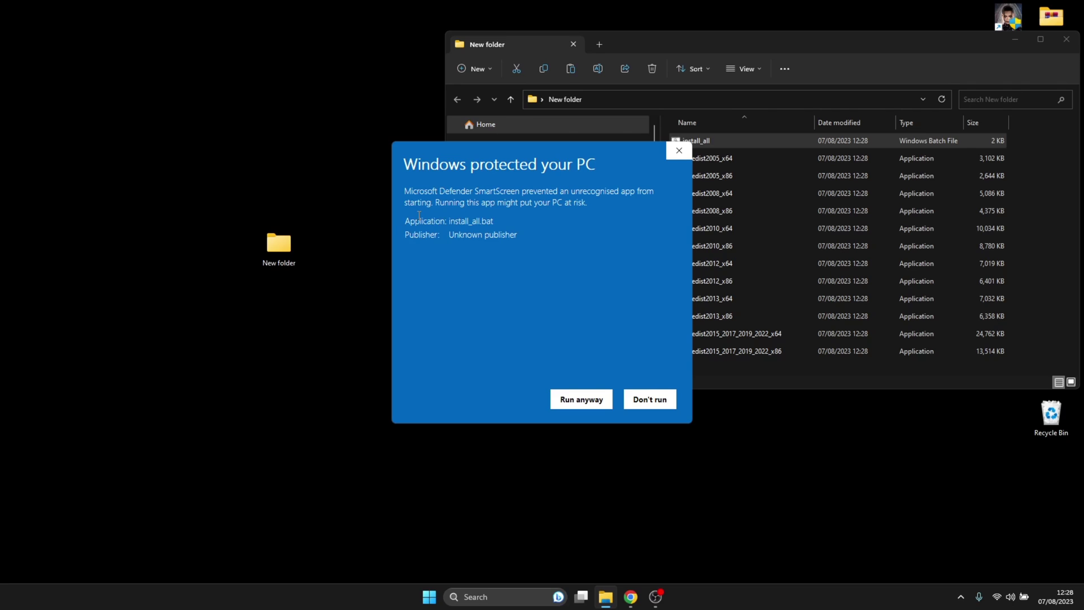
{"action": "left_click", "coordinate": [567, 401]}
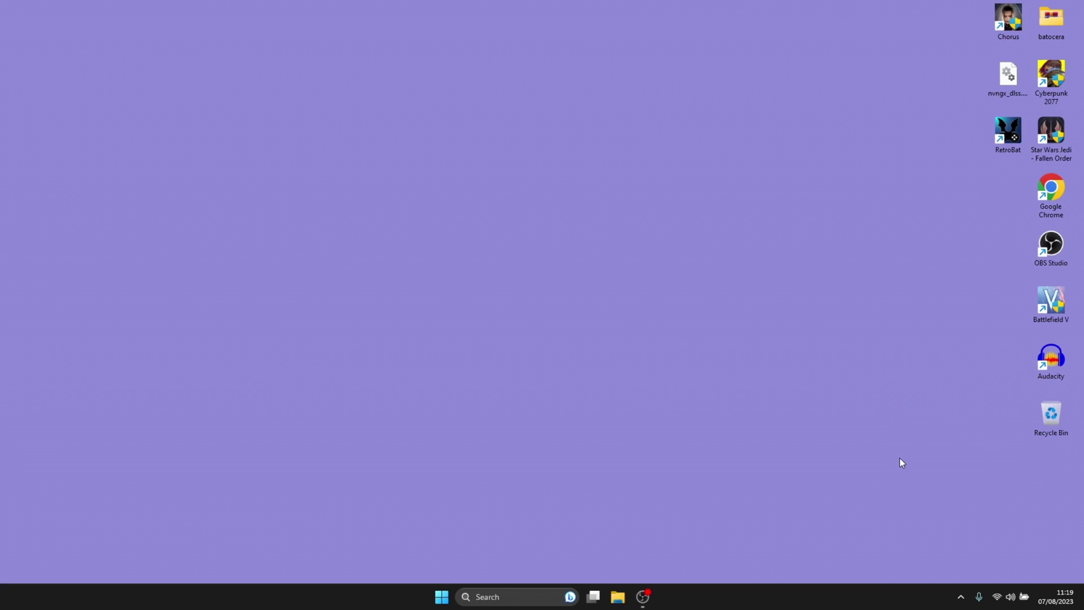
Exit all Razer apps from the Razer Central tray icon, leaving OBS Studio running.
{"action": "left_click", "coordinate": [961, 598]}
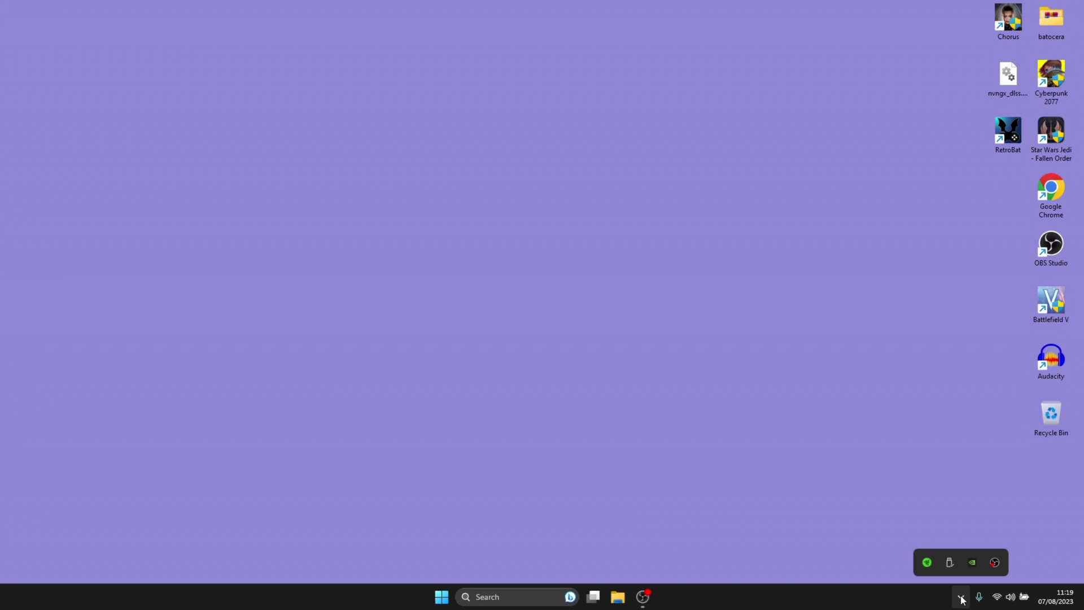
{"action": "right_click", "coordinate": [995, 563]}
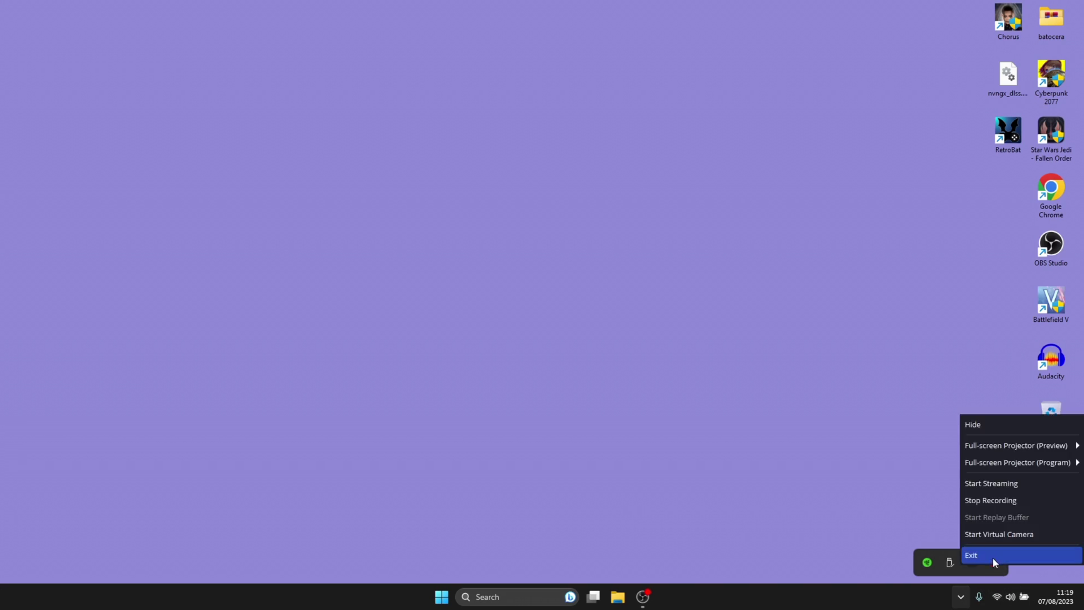
{"action": "left_click", "coordinate": [807, 445]}
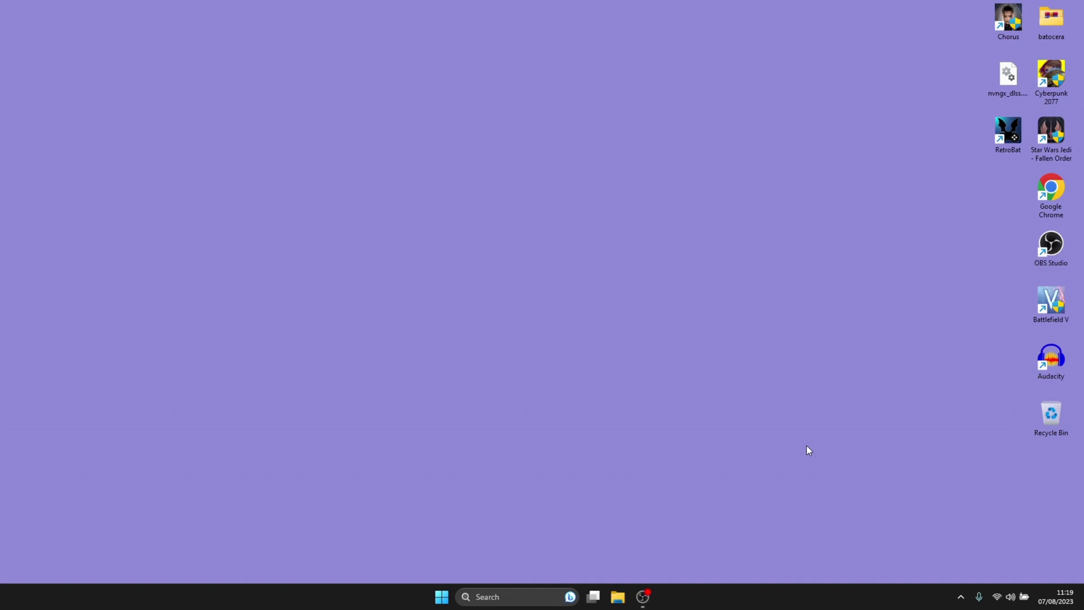
{"action": "left_click", "coordinate": [961, 597]}
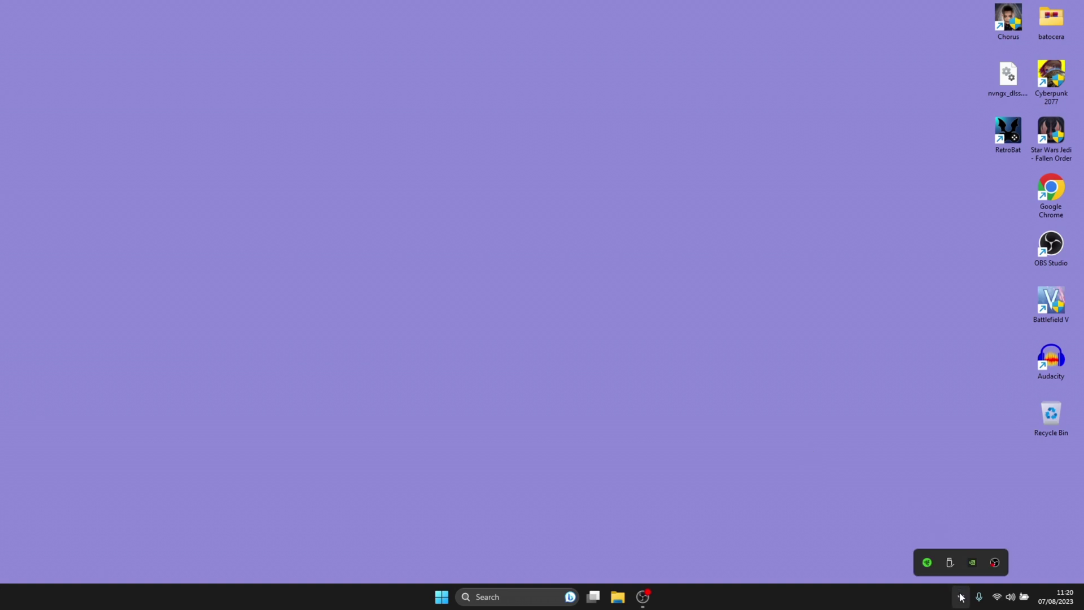
{"action": "right_click", "coordinate": [931, 564]}
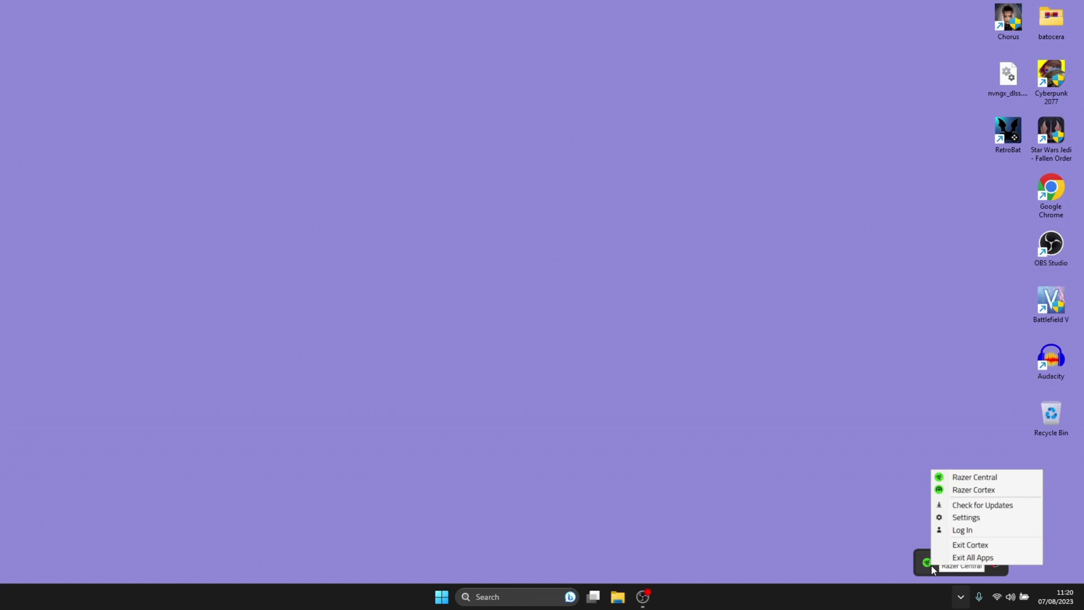
{"action": "left_click", "coordinate": [1010, 558]}
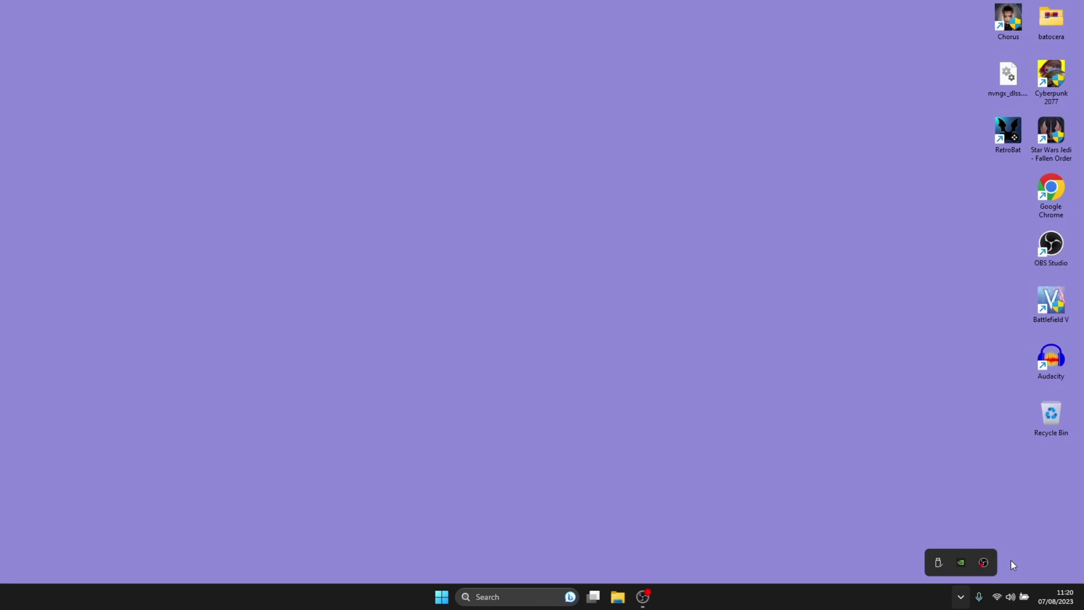
{"action": "left_click", "coordinate": [709, 508]}
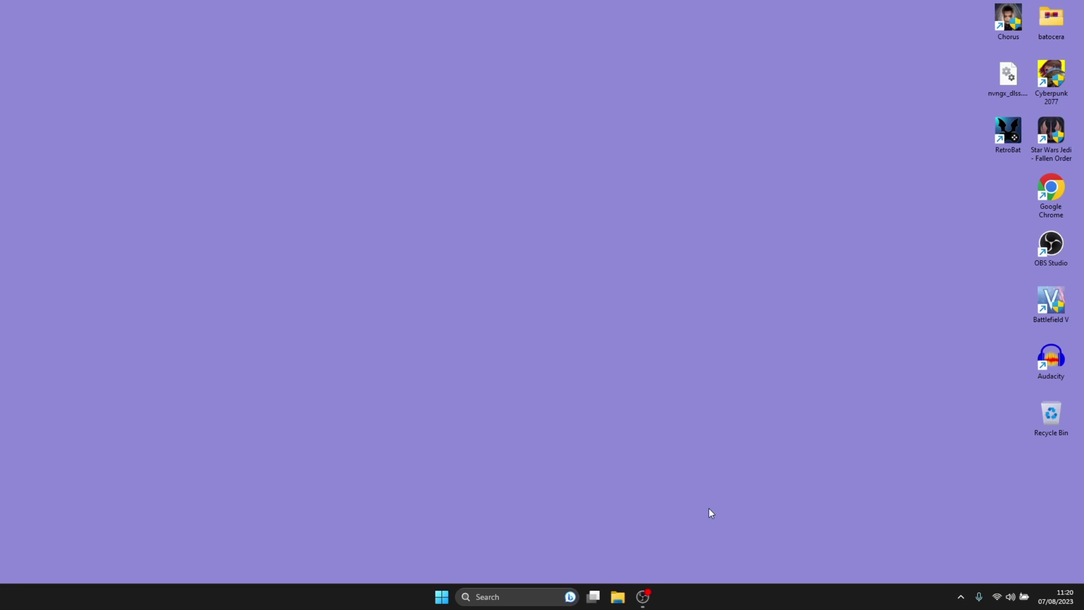
Open Settings via search and go to System > Notifications.
{"action": "left_click", "coordinate": [497, 597]}
{"action": "type", "text": "settings"}
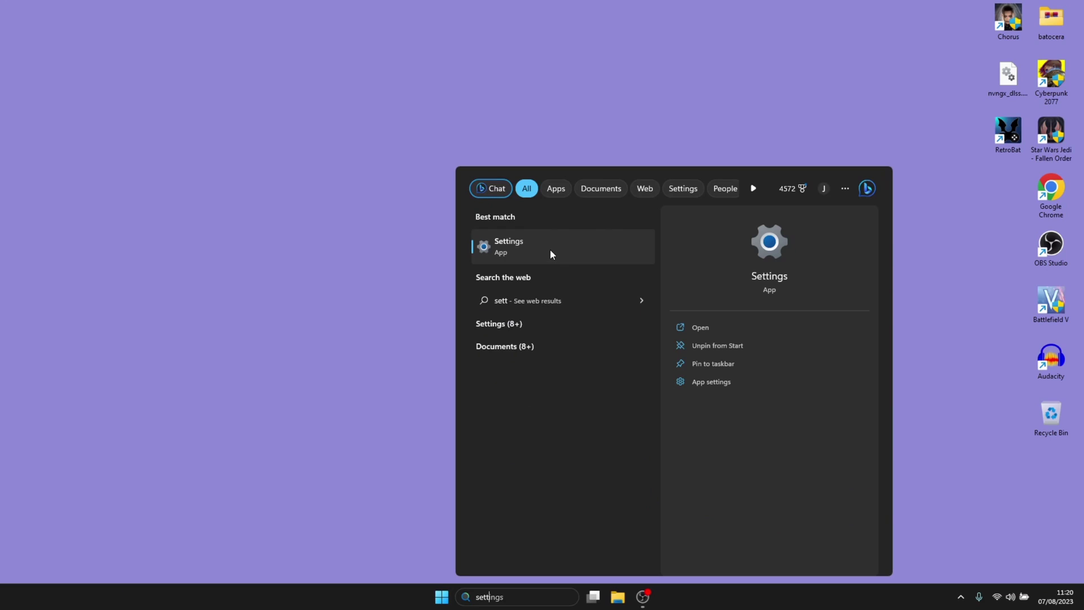
{"action": "left_click", "coordinate": [552, 254]}
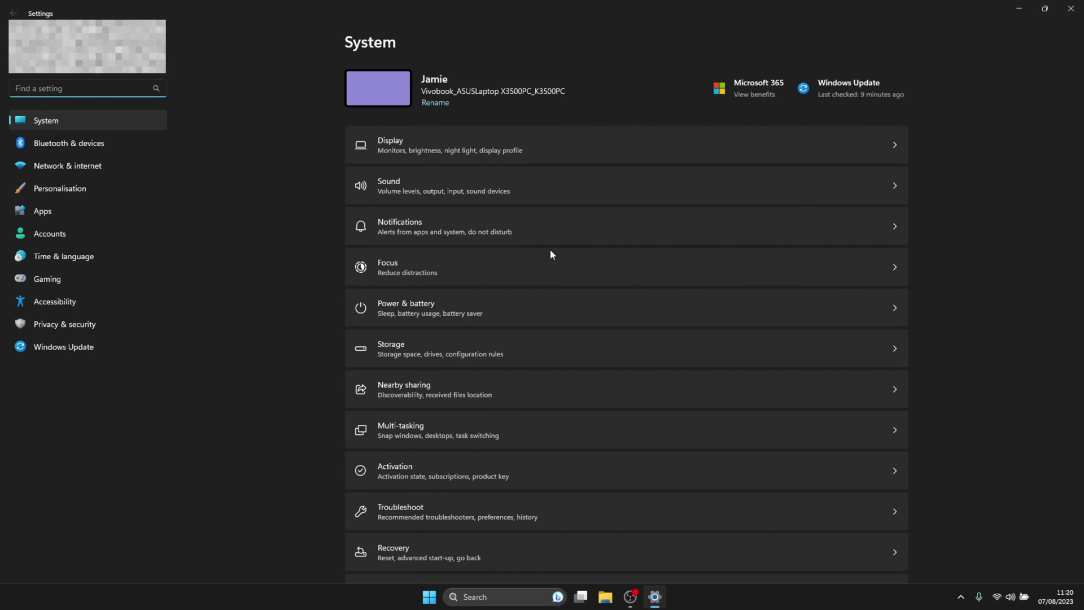
{"action": "left_click", "coordinate": [40, 127]}
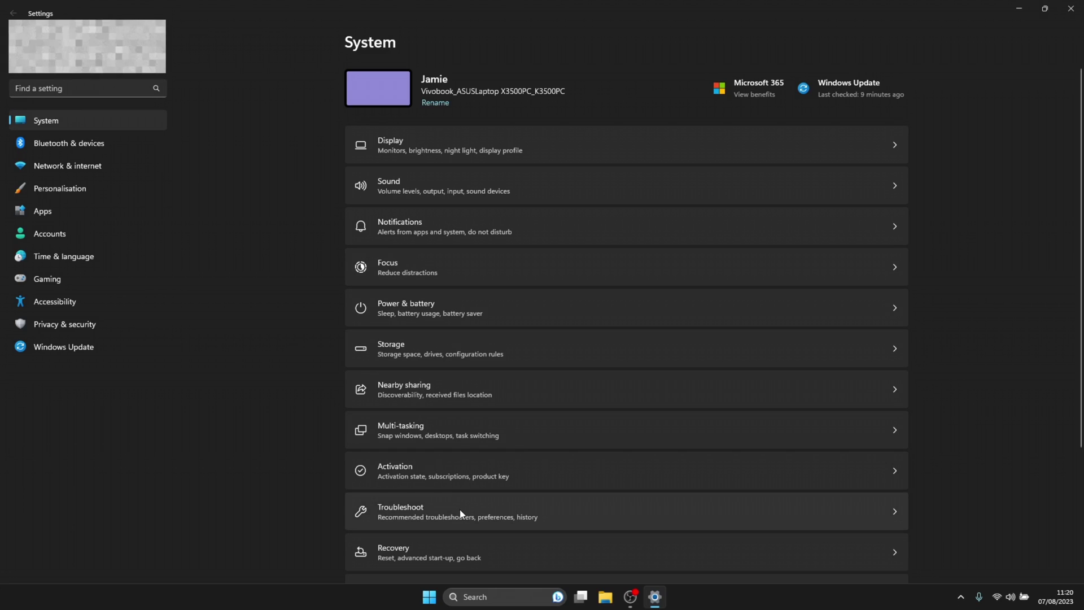
{"action": "left_click", "coordinate": [742, 229]}
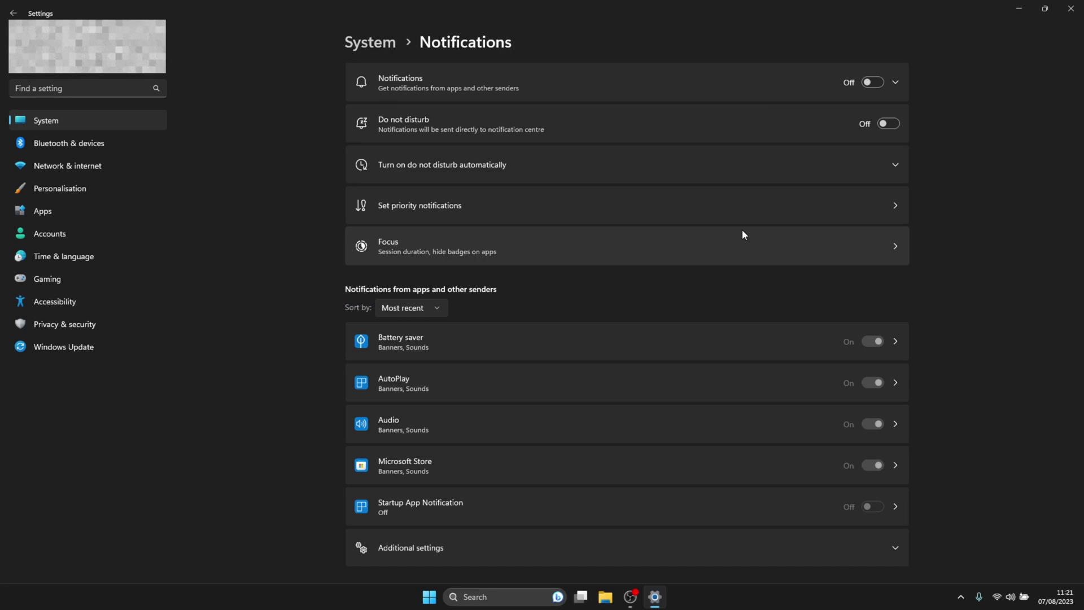
Turn off notifications from apps and other senders.
{"action": "left_click", "coordinate": [905, 80]}
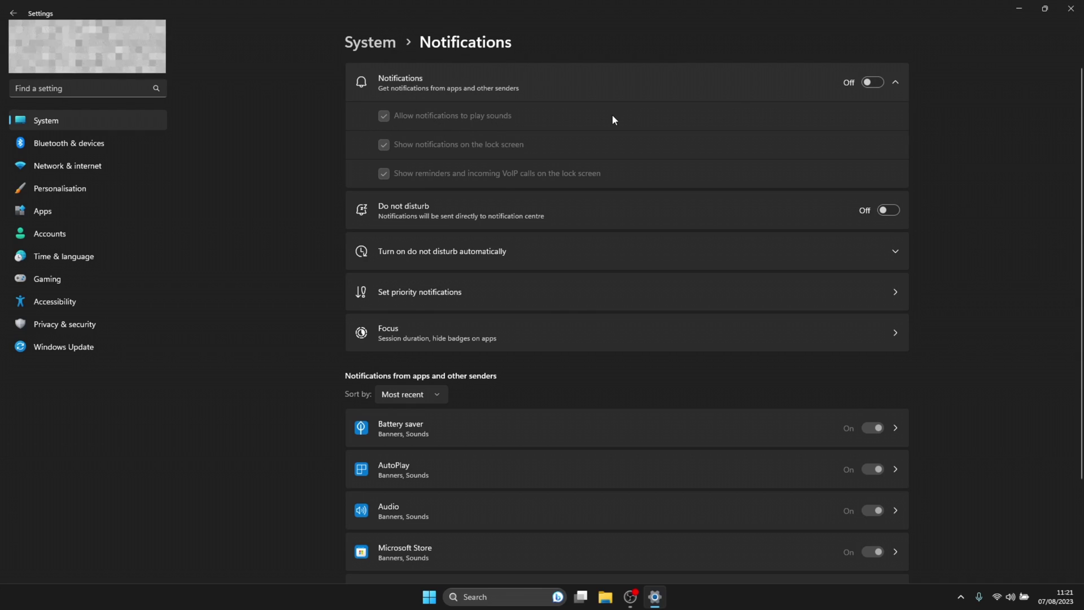
{"action": "left_click", "coordinate": [876, 82]}
{"action": "left_click", "coordinate": [877, 82]}
{"action": "left_click", "coordinate": [877, 82]}
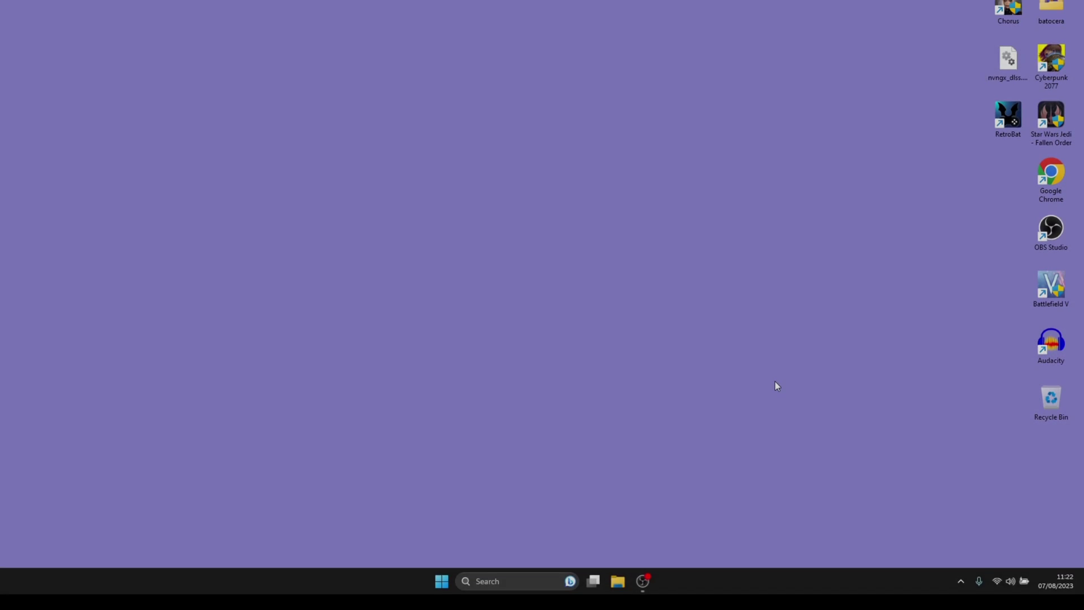